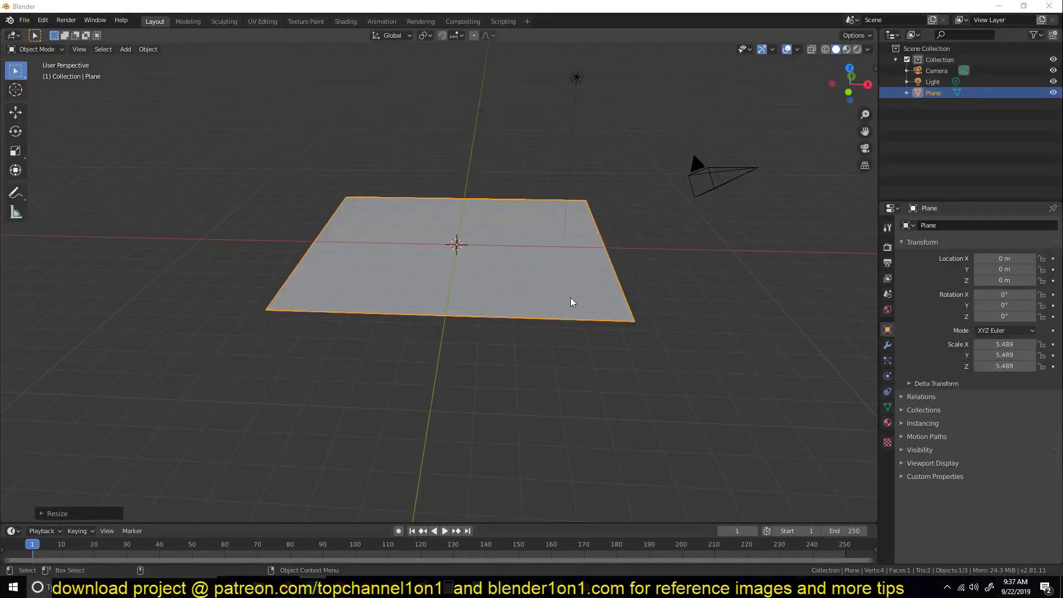
Delete the camera and the light from the scene
{"action": "left_click", "coordinate": [684, 309]}
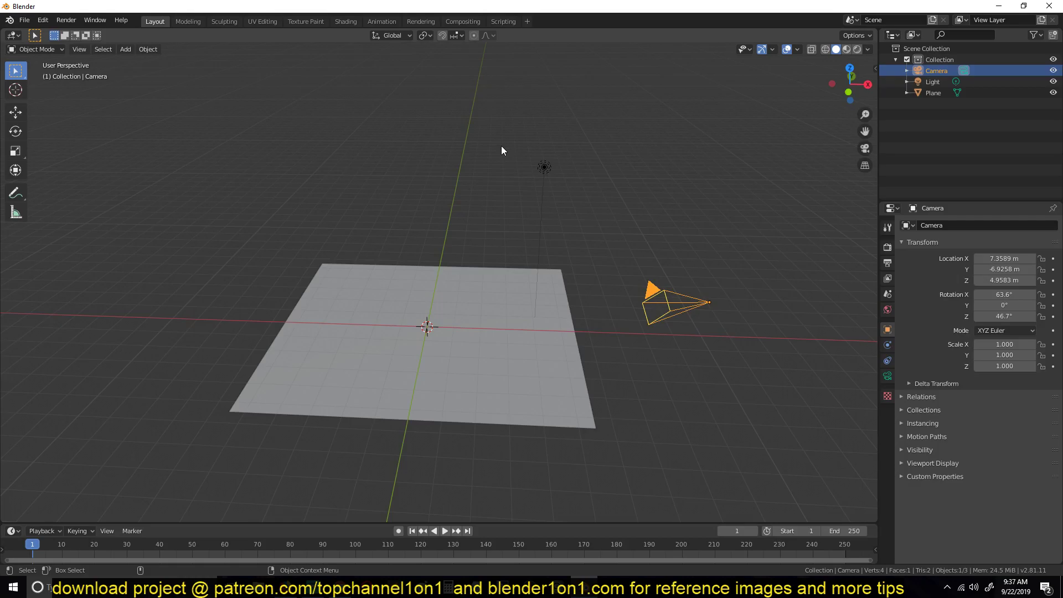
{"action": "left_click", "coordinate": [546, 168], "text": "shift"}
{"action": "key", "text": "x"}
{"action": "left_click", "coordinate": [549, 170]}
{"action": "middle_click_drag", "start_coordinate": [618, 205], "coordinate": [667, 135]}
Scale the ground plane up to about 11.18
{"action": "left_click", "coordinate": [569, 318]}
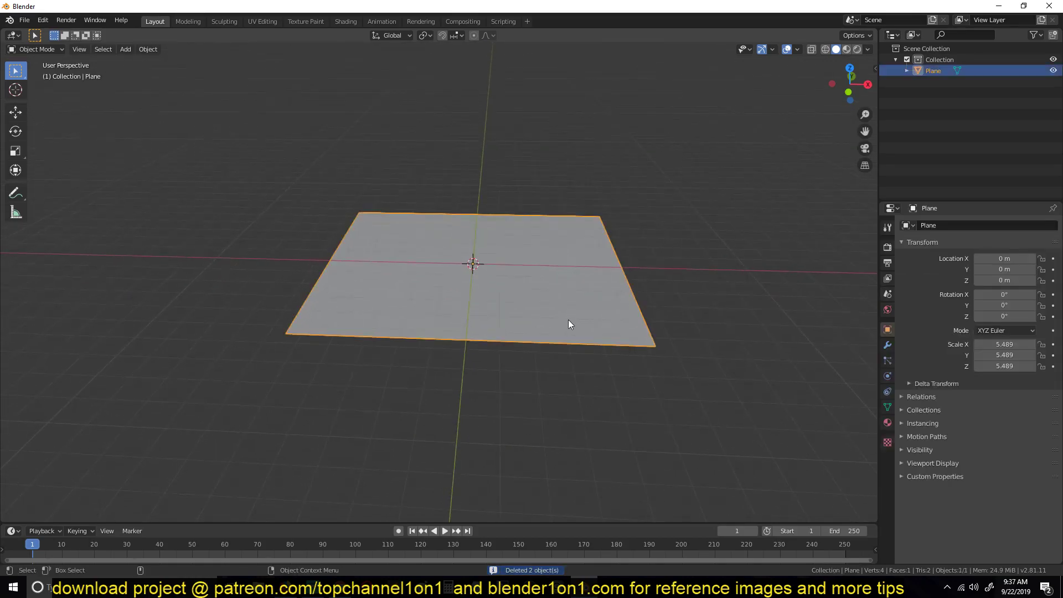
{"action": "key", "text": "s"}
{"action": "left_click", "coordinate": [726, 311]}
{"action": "scroll", "coordinate": [677, 308], "scroll_direction": "down", "scroll_amount": 3}
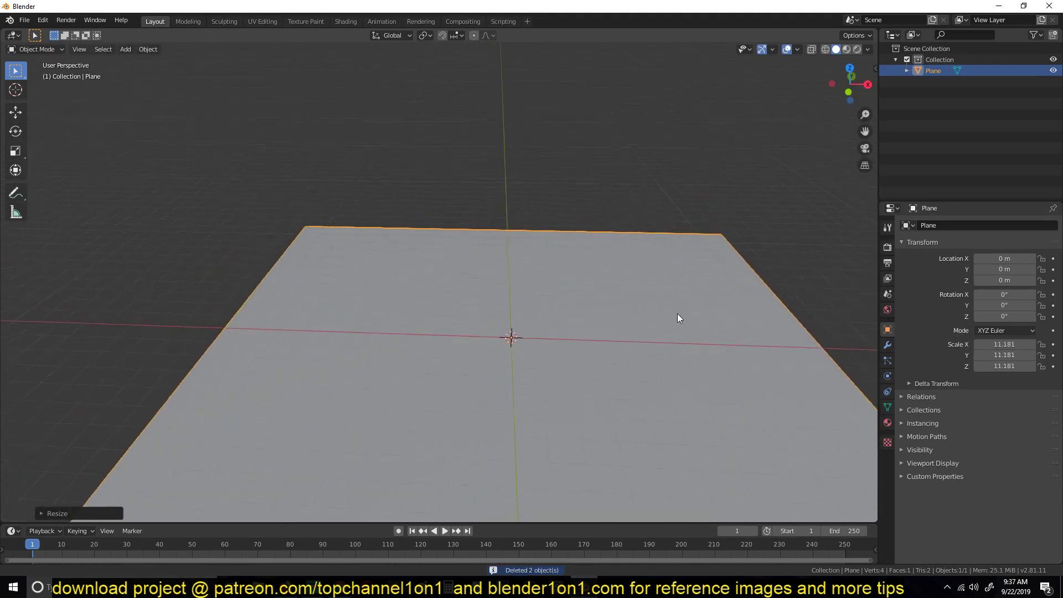
Duplicate the ground plane and place the copy directly above it along the Z axis
{"action": "key", "text": "shift+d"}
{"action": "key", "text": "z"}
{"action": "left_click", "coordinate": [643, 214]}
Scale the upper plane down to about 6.86 and raise it to about 15.6 m along Z
{"action": "key", "text": "s"}
{"action": "left_click", "coordinate": [656, 251]}
{"action": "middle_click_drag", "start_coordinate": [655, 250], "coordinate": [637, 314], "text": "shift"}
{"action": "key", "text": "g"}
{"action": "key", "text": "z"}
{"action": "left_click", "coordinate": [653, 271]}
{"action": "mouse_move", "coordinate": [637, 270]}
{"action": "middle_mouse_down"}
{"action": "mouse_move", "coordinate": [650, 231]}
{"action": "mouse_move", "coordinate": [688, 231]}
{"action": "middle_mouse_up"}
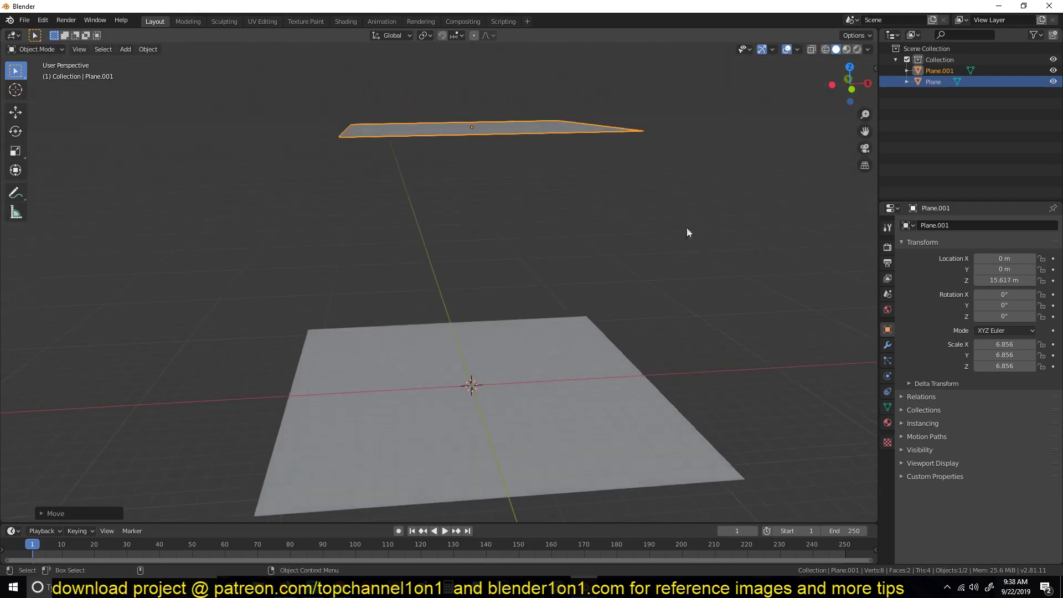
Set the viewport's solid shading to show each object in a random color
{"action": "left_click", "coordinate": [867, 50]}
{"action": "left_click", "coordinate": [856, 200]}
{"action": "mouse_move", "coordinate": [607, 272]}
{"action": "middle_mouse_down"}
{"action": "mouse_move", "coordinate": [519, 215]}
{"action": "mouse_move", "coordinate": [508, 149]}
{"action": "mouse_move", "coordinate": [537, 229]}
{"action": "middle_mouse_up"}
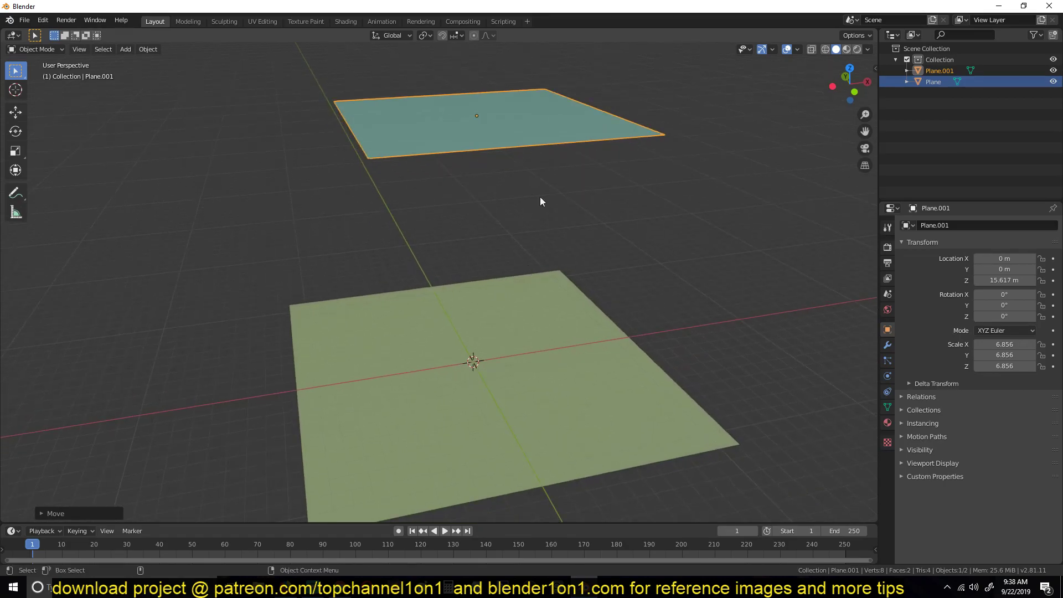
Add an emitter particle system to the upper plane
{"action": "left_click", "coordinate": [887, 360]}
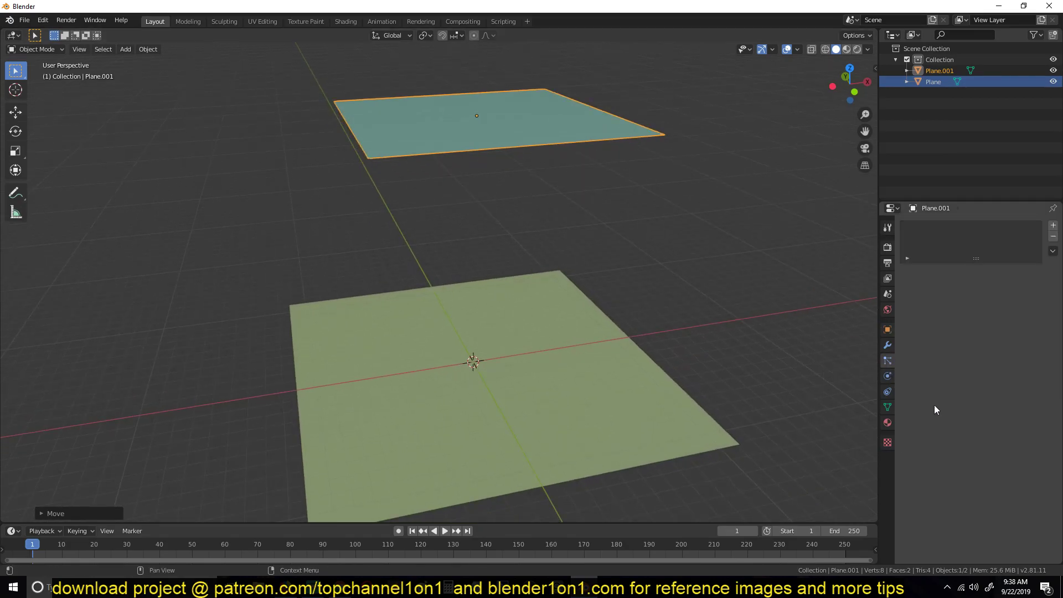
{"action": "left_click", "coordinate": [1054, 225]}
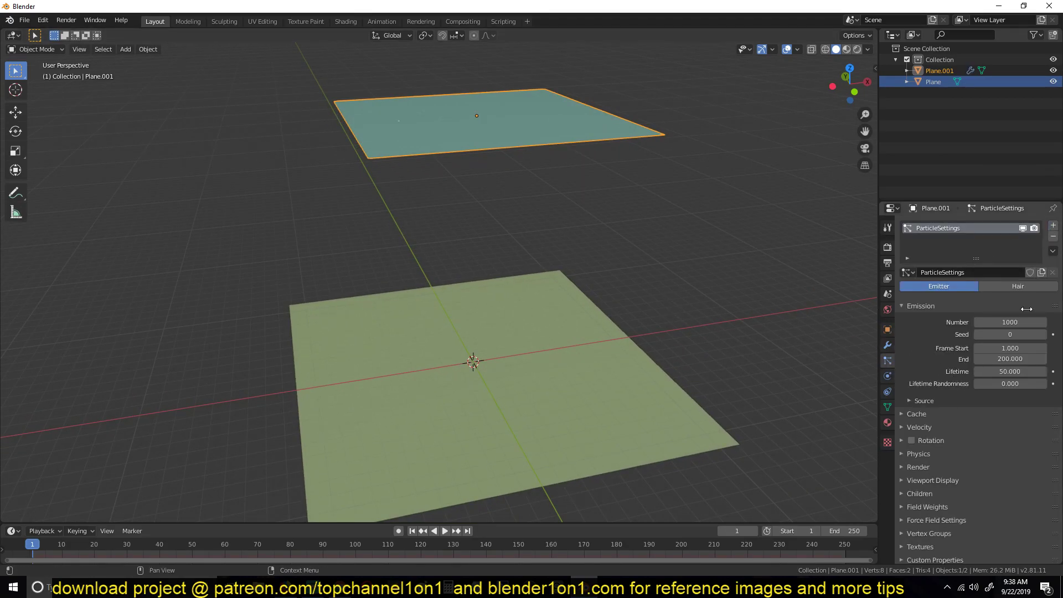
{"action": "middle_click_drag", "start_coordinate": [465, 233], "coordinate": [444, 247]}
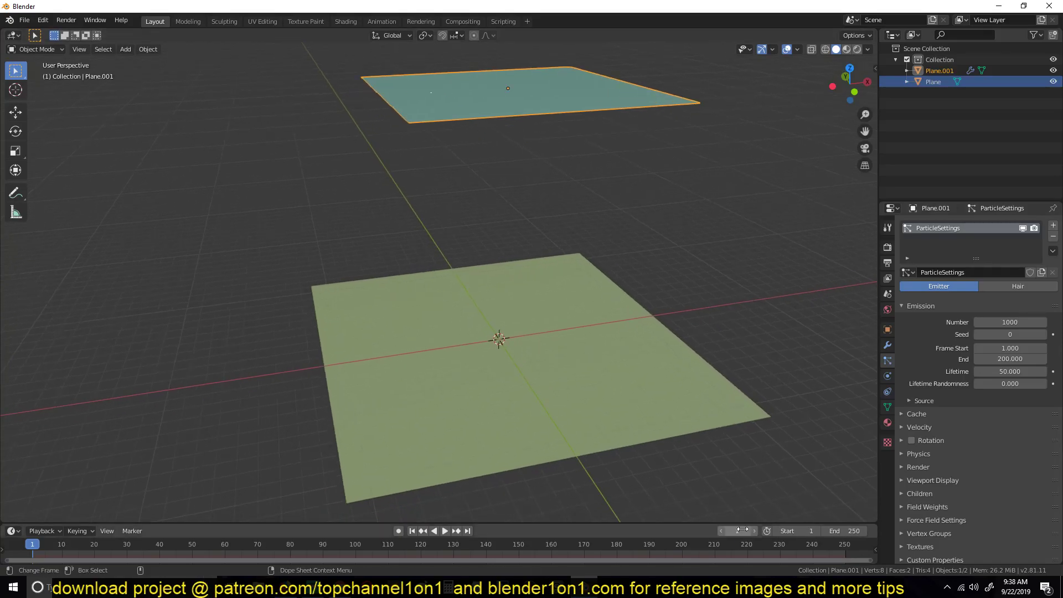
Play the particle animation, set the end frame to 100, and enlarge the timeline area
{"action": "key", "text": "space"}
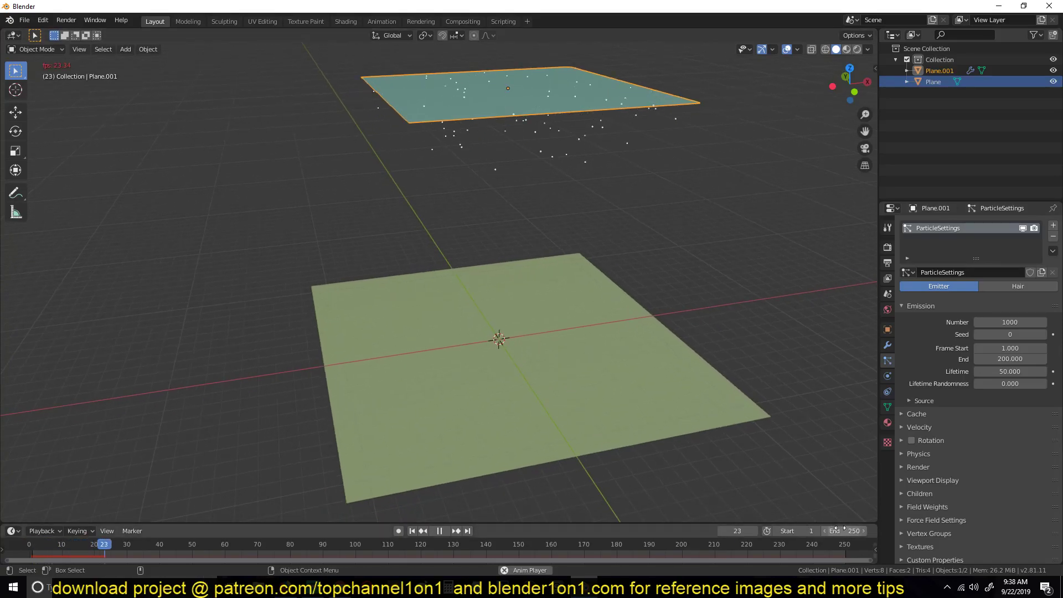
{"action": "type", "text": "100"}
{"action": "key", "text": "Return"}
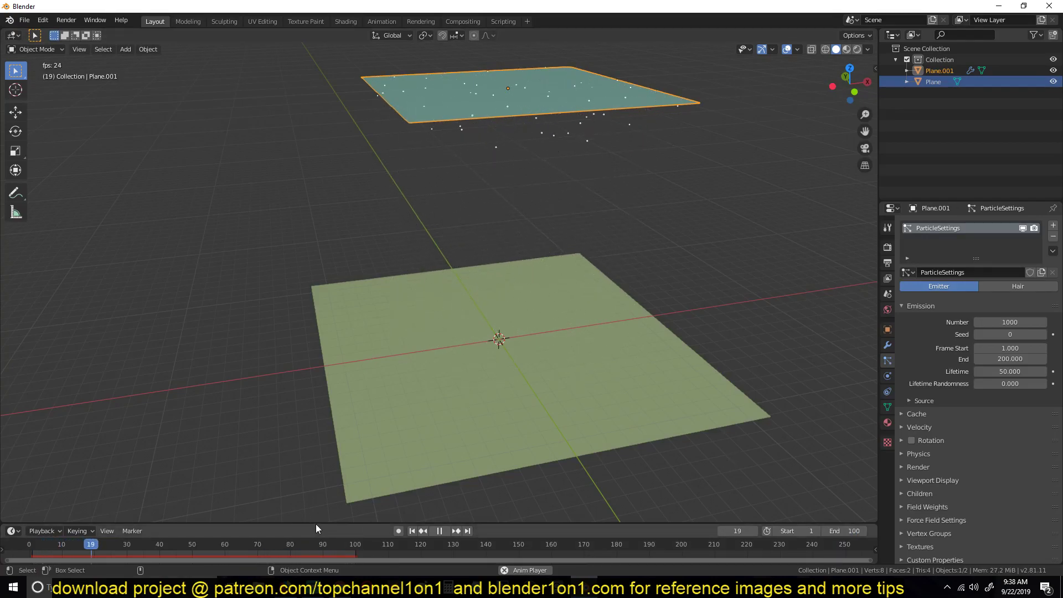
{"action": "left_click_drag", "start_coordinate": [315, 524], "coordinate": [310, 480]}
{"action": "middle_click_drag", "start_coordinate": [428, 251], "coordinate": [368, 249]}
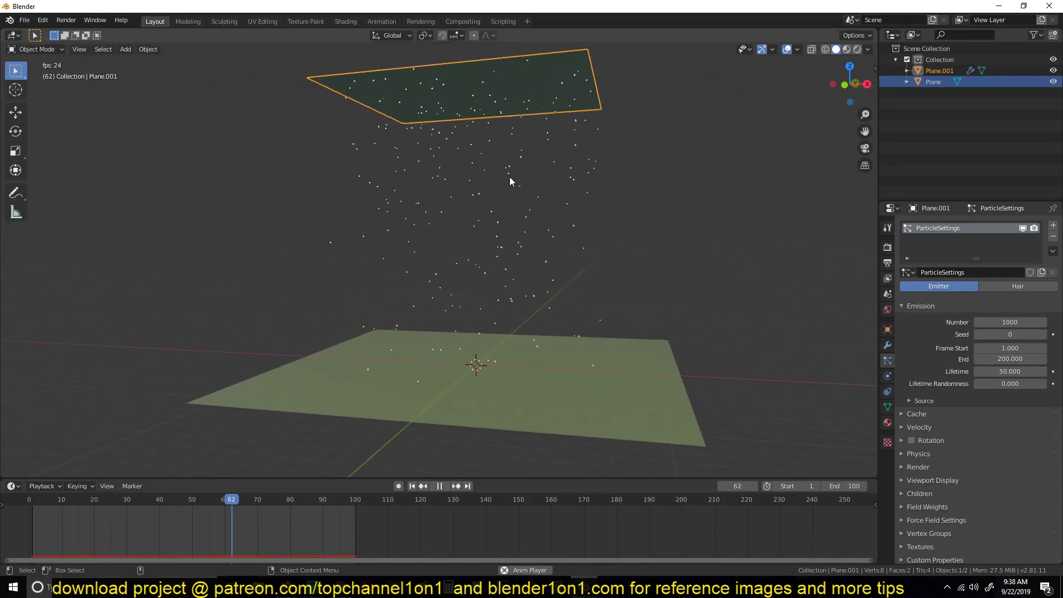
{"action": "middle_click_drag", "start_coordinate": [522, 178], "coordinate": [368, 211]}
Add a cube in front view and move it to the side, clear of both planes
{"action": "key", "text": "KP_1"}
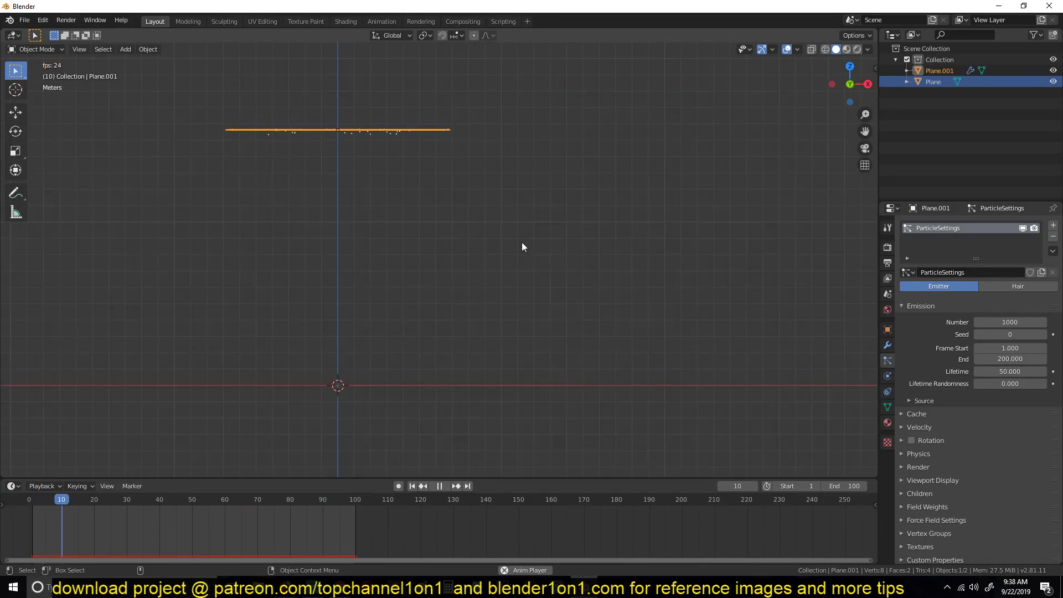
{"action": "right_click", "coordinate": [468, 210]}
{"action": "left_click", "coordinate": [602, 168]}
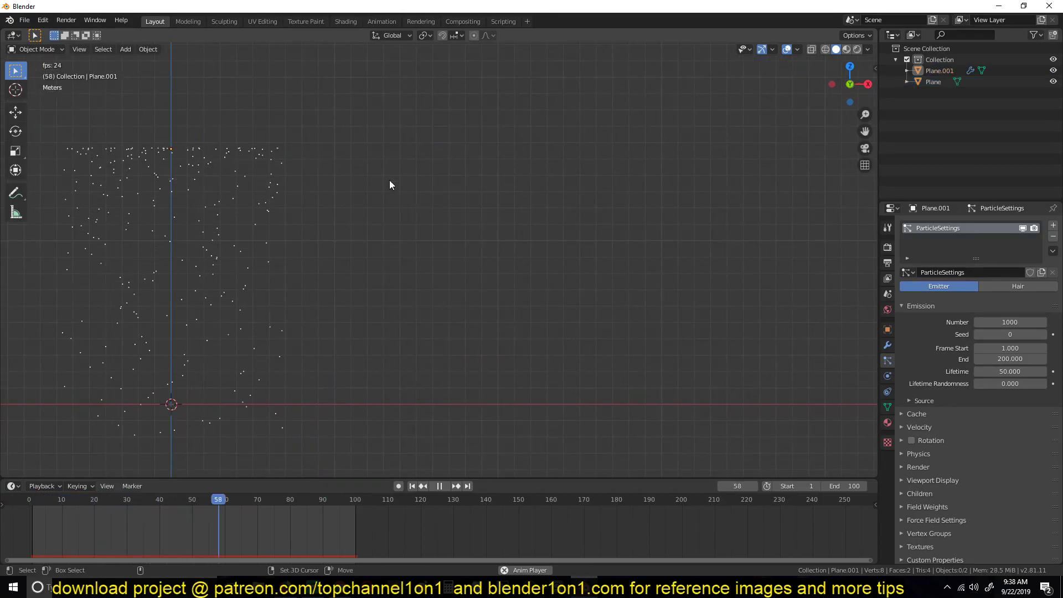
{"action": "key", "text": "shift+a"}
{"action": "mouse_move", "coordinate": [527, 192]}
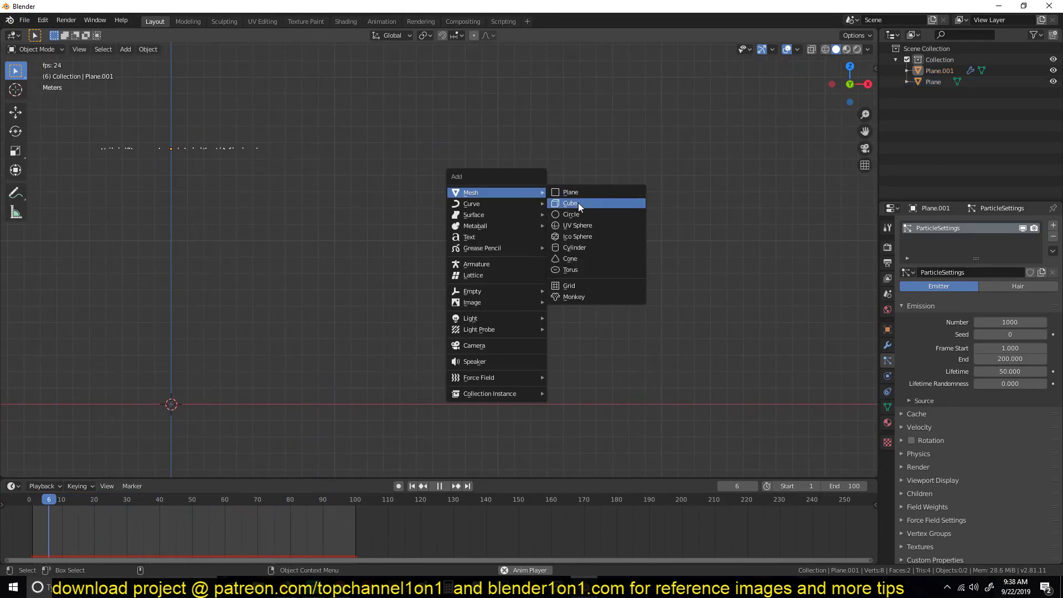
{"action": "left_click", "coordinate": [579, 203]}
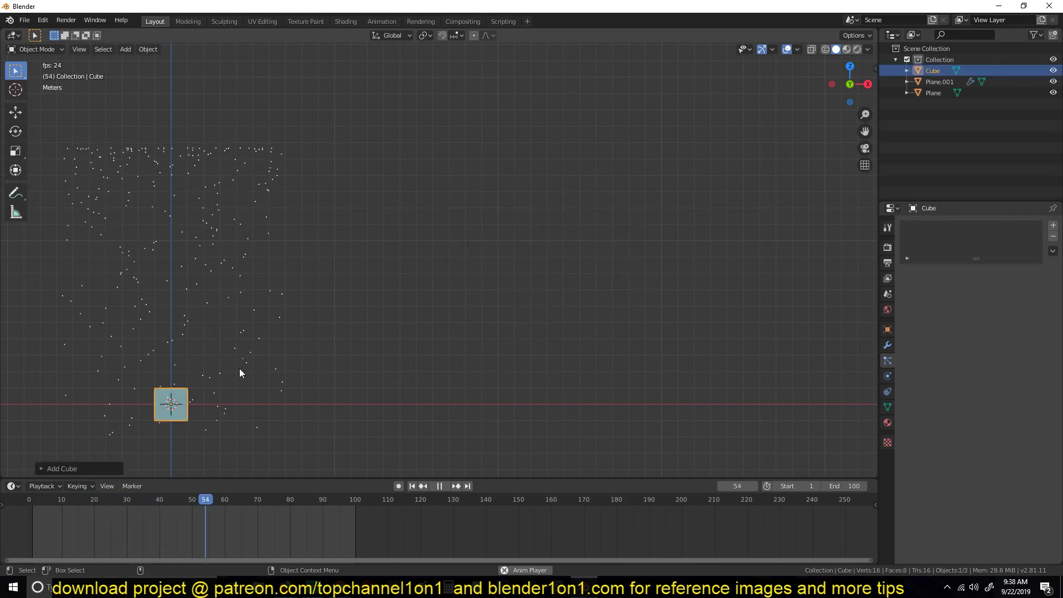
{"action": "key", "text": "g"}
{"action": "left_click", "coordinate": [633, 231]}
Shrink the cube's top face in Edit Mode and raise it along Z to make a tall taper
{"action": "key", "text": "KP_Decimal"}
{"action": "scroll", "coordinate": [633, 231], "scroll_direction": "down", "scroll_amount": 7}
{"action": "middle_click_drag", "start_coordinate": [633, 231], "coordinate": [581, 242]}
{"action": "middle_click_drag", "start_coordinate": [504, 235], "coordinate": [622, 261], "text": "shift"}
{"action": "key", "text": "Tab"}
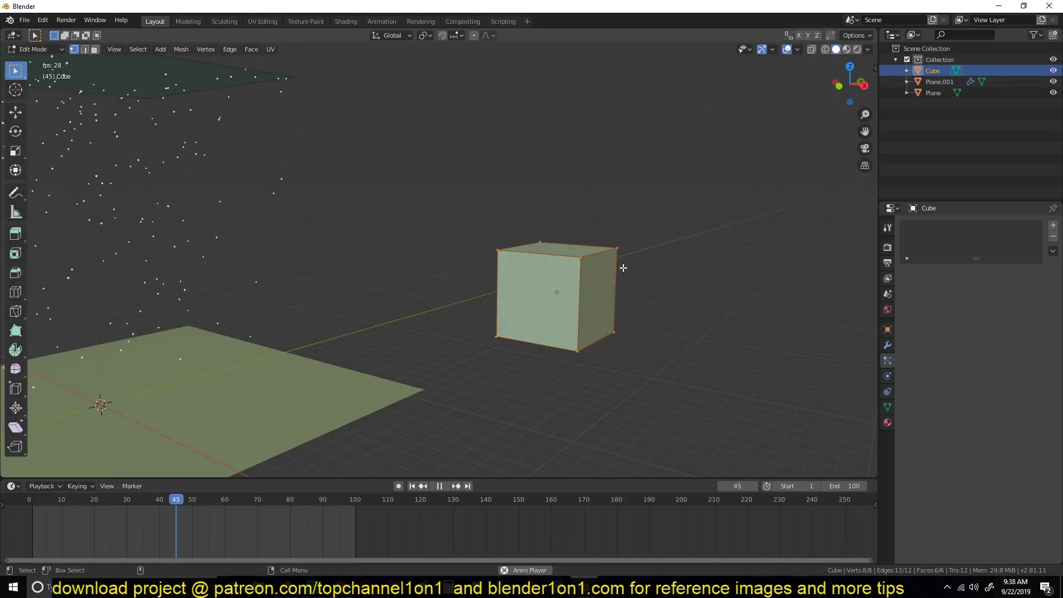
{"action": "key", "text": "3"}
{"action": "left_click", "coordinate": [572, 249]}
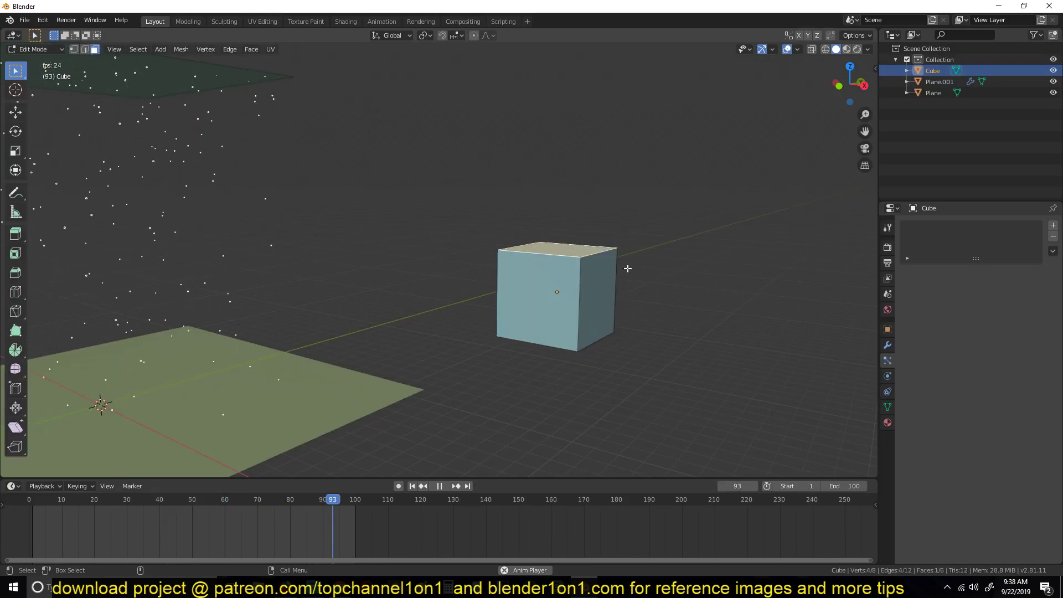
{"action": "key", "text": "s"}
{"action": "left_click", "coordinate": [605, 309]}
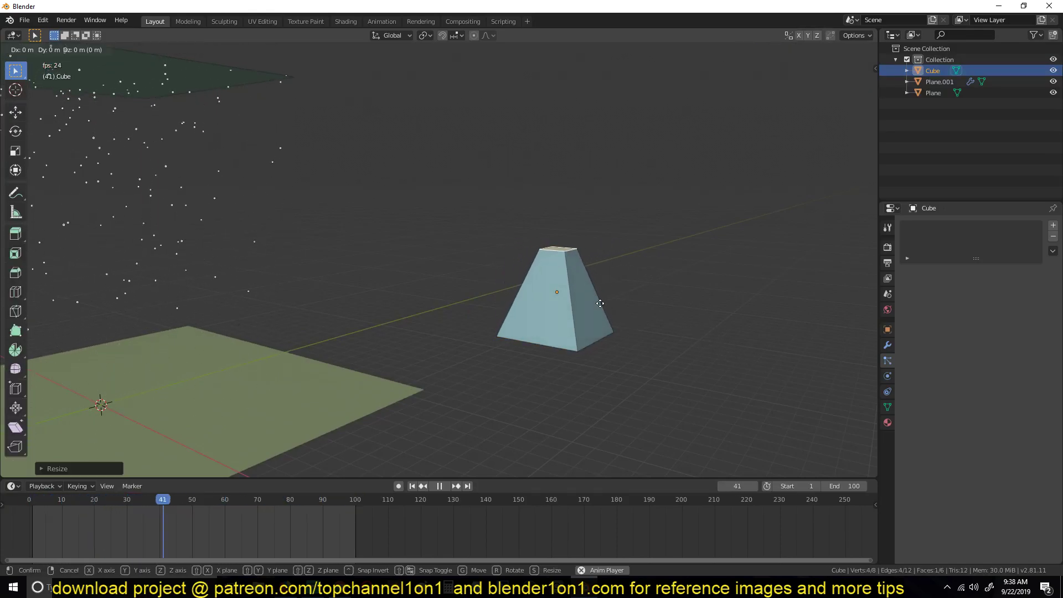
{"action": "key", "text": "g"}
{"action": "key", "text": "z"}
{"action": "left_click", "coordinate": [633, 155]}
Extrude the tapered shape's bottom face downward and scale it smaller to form the droplet's lower end
{"action": "middle_click_drag", "start_coordinate": [659, 219], "coordinate": [645, 149]}
{"action": "left_click", "coordinate": [560, 296]}
{"action": "middle_click_drag", "start_coordinate": [591, 244], "coordinate": [594, 258]}
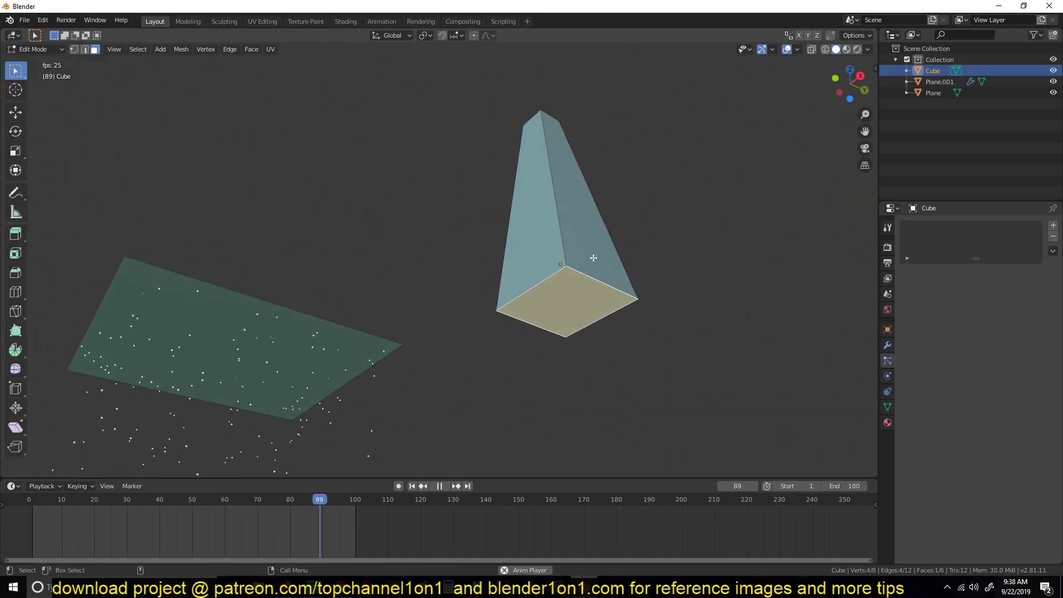
{"action": "key", "text": "e"}
{"action": "left_click", "coordinate": [719, 202]}
{"action": "key", "text": "s"}
{"action": "left_click", "coordinate": [564, 232]}
Scale the droplet's top face down further and return to Object Mode
{"action": "middle_click_drag", "start_coordinate": [564, 231], "coordinate": [578, 297]}
{"action": "left_click", "coordinate": [577, 173]}
{"action": "key", "text": "s"}
{"action": "left_click", "coordinate": [658, 237]}
{"action": "key", "text": "Tab"}
{"action": "middle_click_drag", "start_coordinate": [658, 237], "coordinate": [582, 226]}
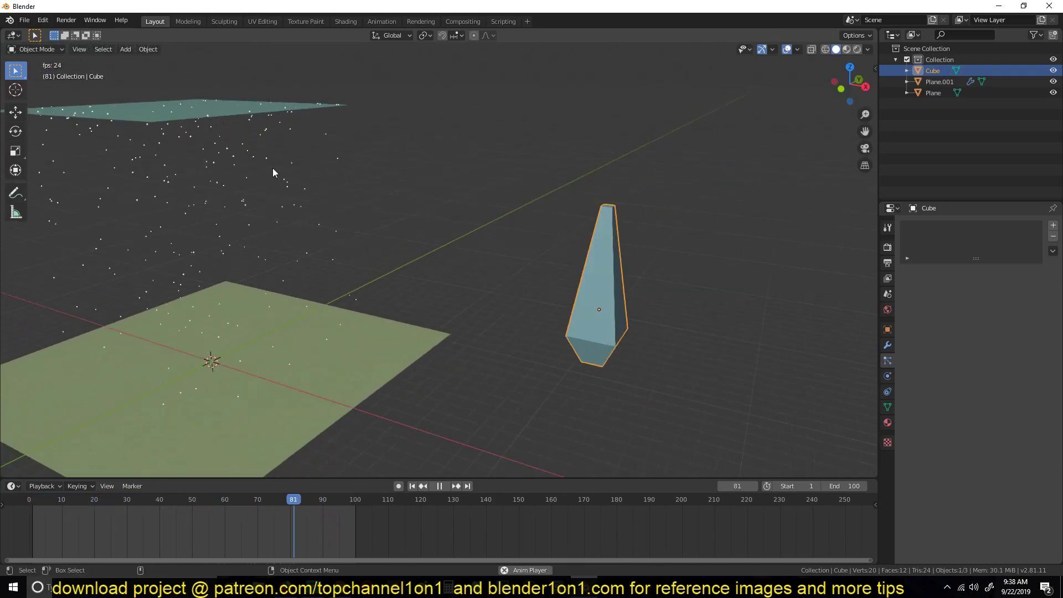
Stop the animation playback and look over the droplet beside the upper plane's emitted particles
{"action": "middle_click_drag", "start_coordinate": [660, 281], "coordinate": [287, 168]}
{"action": "key", "text": "space"}
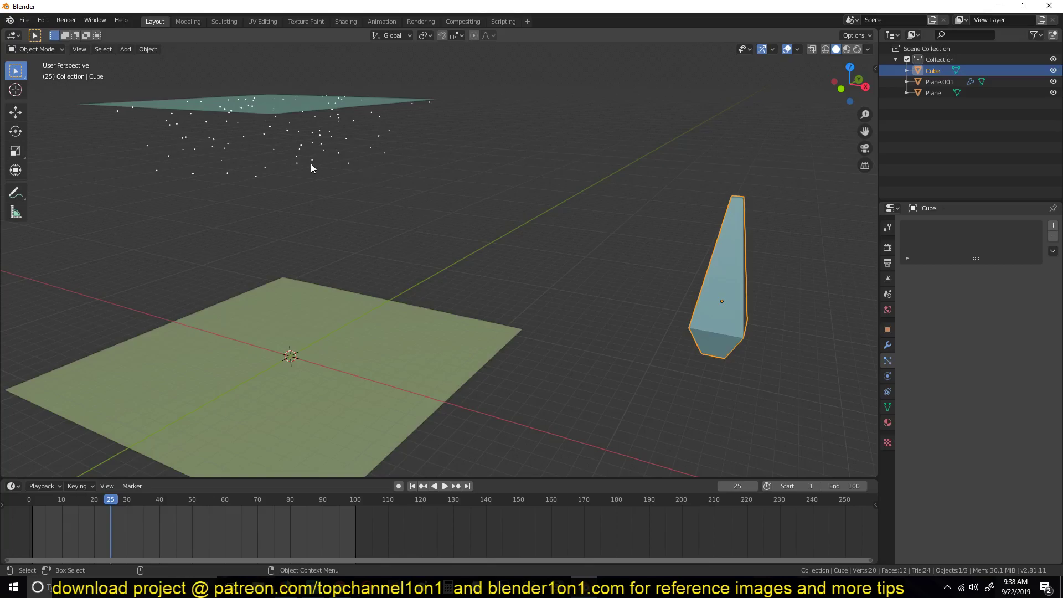
{"action": "middle_click_drag", "start_coordinate": [738, 274], "coordinate": [770, 304]}
{"action": "middle_click_drag", "start_coordinate": [729, 267], "coordinate": [693, 300]}
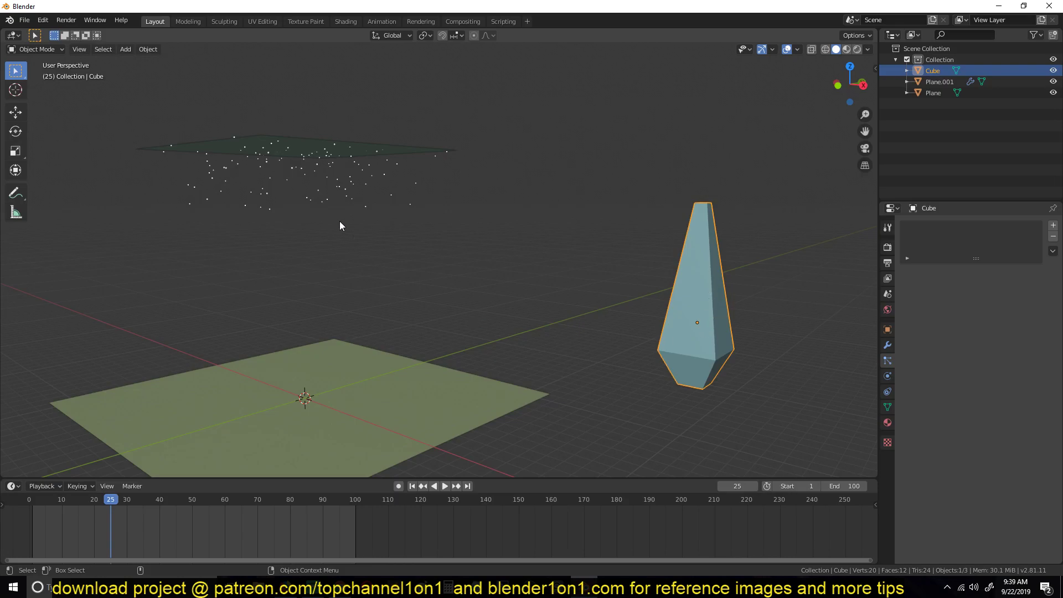
{"action": "left_click", "coordinate": [328, 169]}
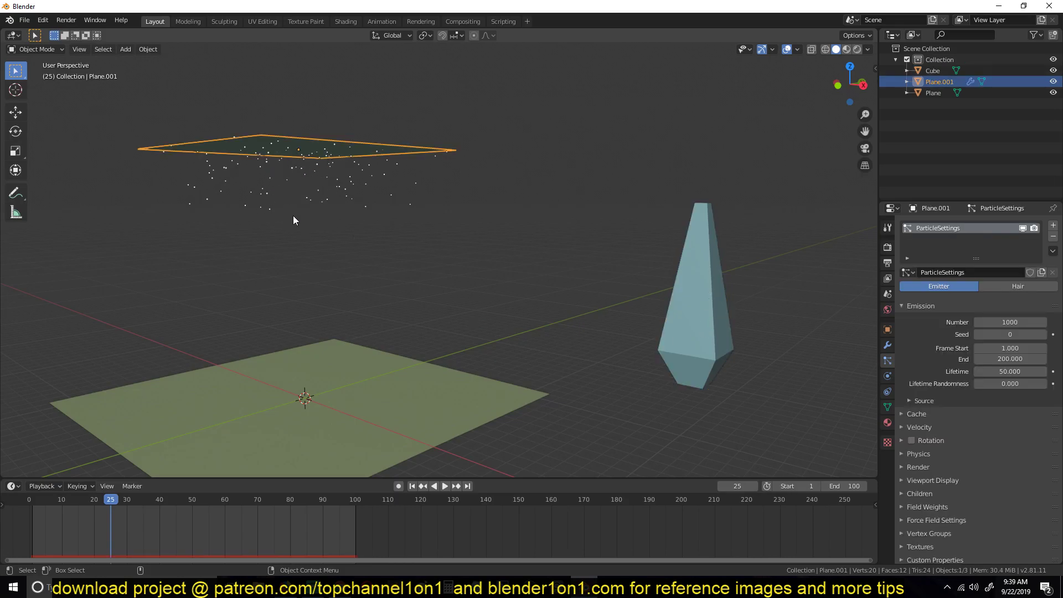
{"action": "middle_click_drag", "start_coordinate": [379, 244], "coordinate": [394, 255]}
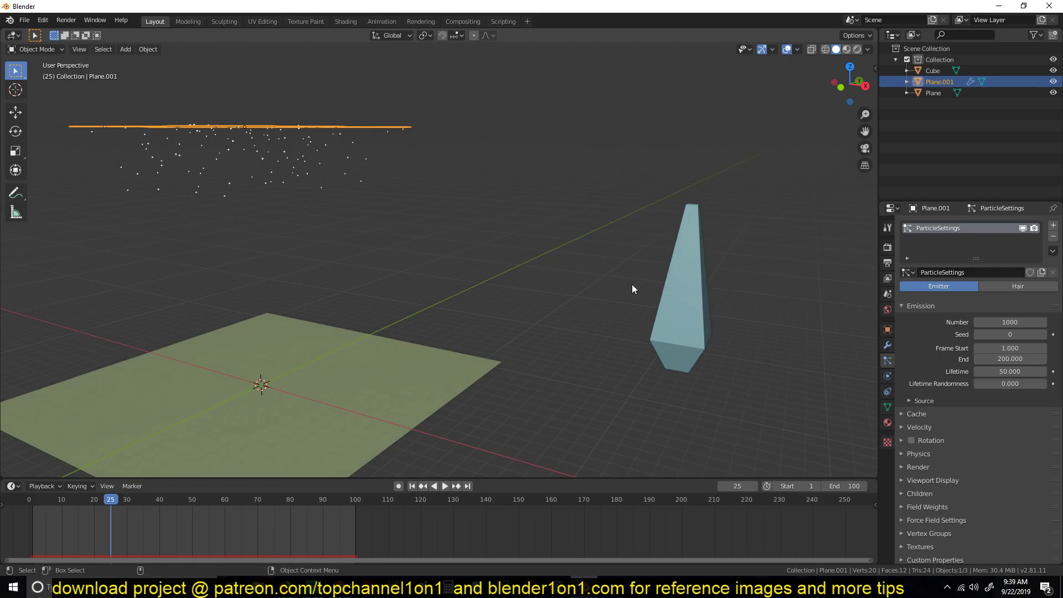
{"action": "middle_click_drag", "start_coordinate": [680, 288], "coordinate": [587, 273], "text": "shift"}
Apply smooth shading to the droplet
{"action": "left_click", "coordinate": [600, 264]}
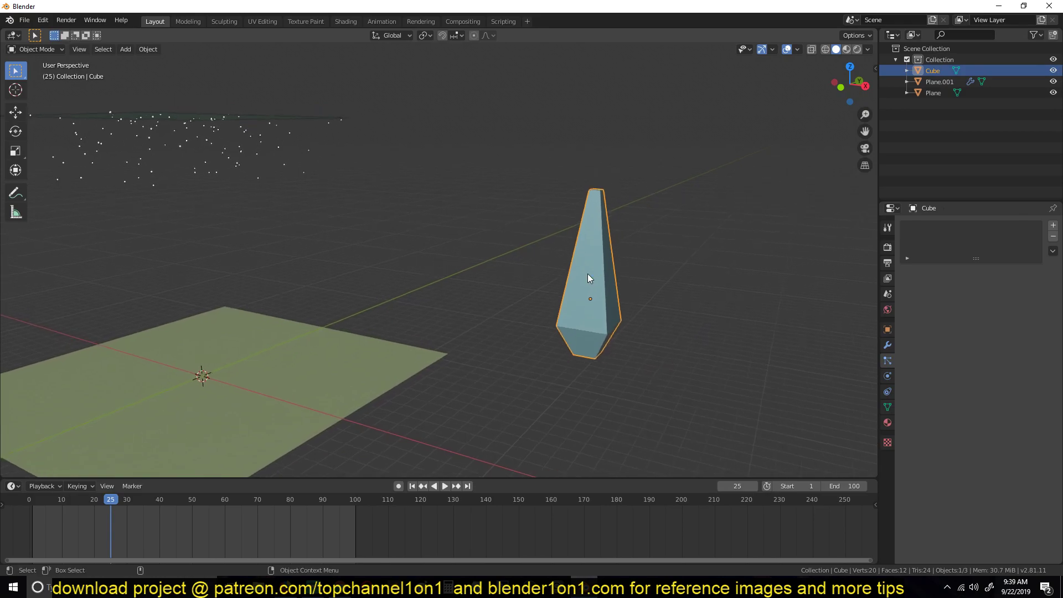
{"action": "right_click", "coordinate": [593, 244]}
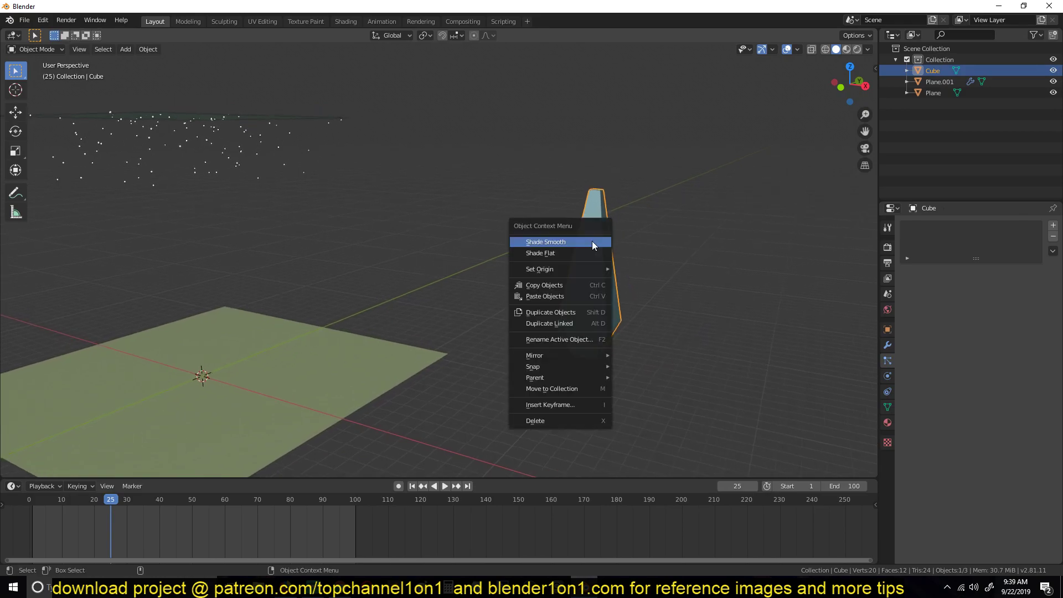
{"action": "left_click", "coordinate": [567, 242]}
{"action": "middle_click_drag", "start_coordinate": [608, 246], "coordinate": [642, 279]}
Create a new material for the droplet
{"action": "left_click", "coordinate": [888, 423]}
{"action": "left_click", "coordinate": [981, 272]}
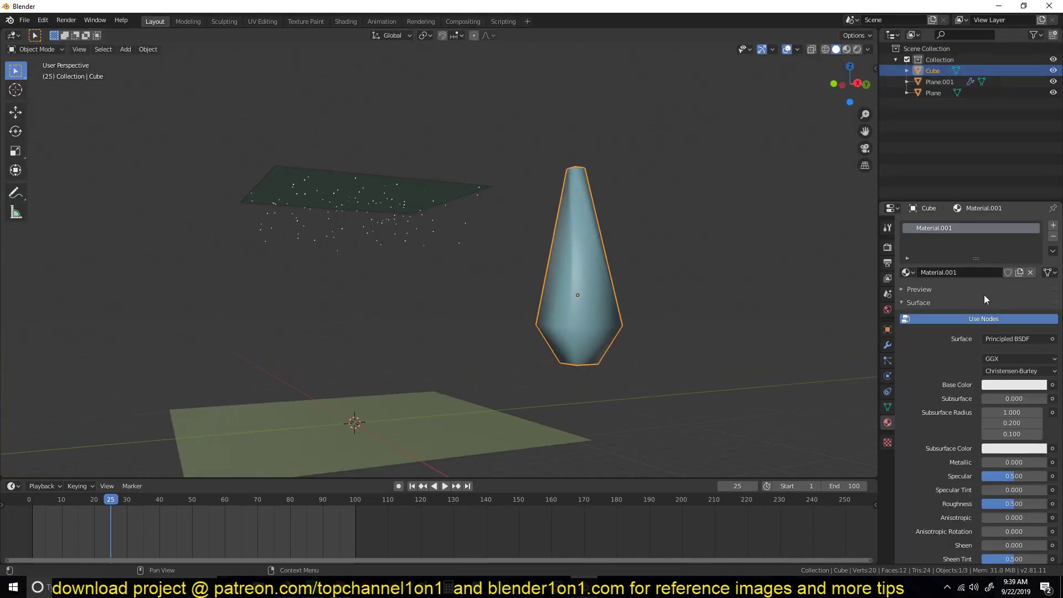
{"action": "middle_click_drag", "start_coordinate": [268, 220], "coordinate": [405, 169]}
Render the upper plane's particles as Object, using the droplet (Cube) as the instance object
{"action": "left_click", "coordinate": [417, 179]}
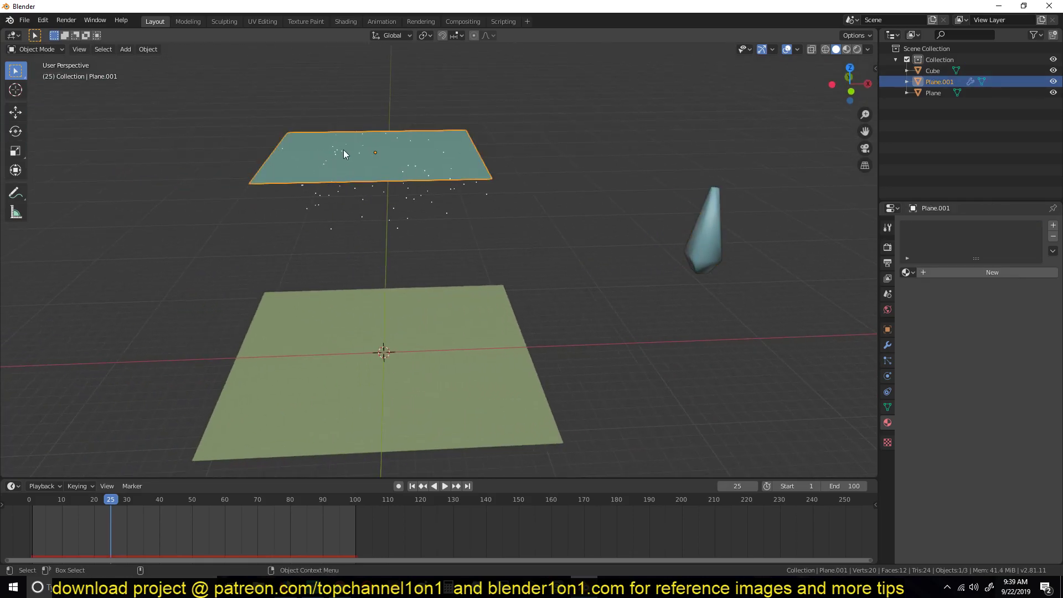
{"action": "left_click", "coordinate": [886, 364]}
{"action": "left_click", "coordinate": [932, 467]}
{"action": "scroll", "coordinate": [931, 468], "scroll_direction": "down", "scroll_amount": 5}
{"action": "left_click", "coordinate": [1014, 376]}
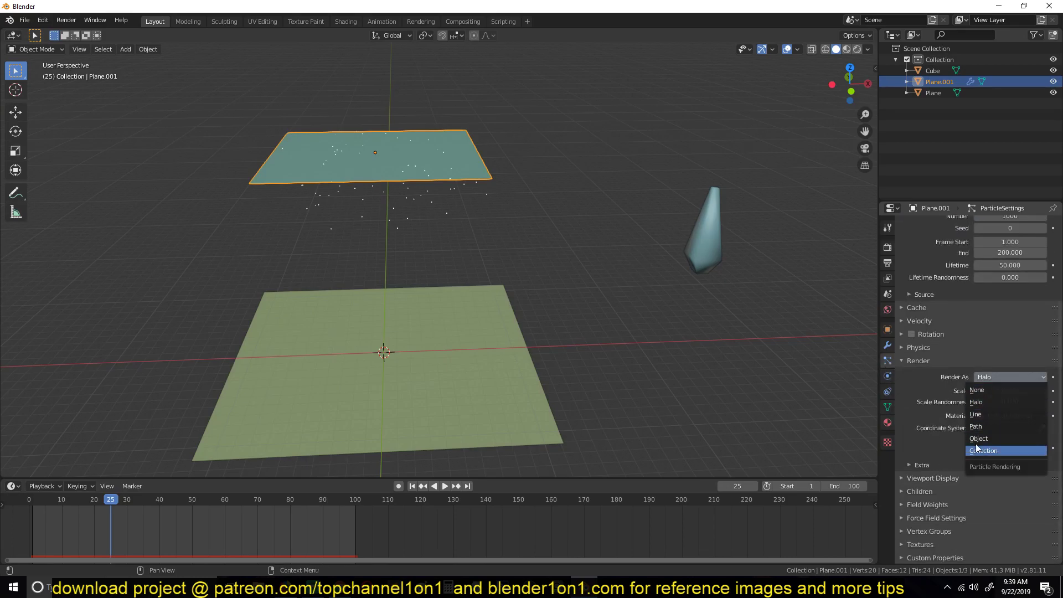
{"action": "left_click", "coordinate": [992, 438]}
{"action": "left_click", "coordinate": [1042, 458]}
{"action": "left_click", "coordinate": [723, 207]}
Play the animation and examine how the droplets fall toward the ground plane
{"action": "middle_click_drag", "start_coordinate": [419, 253], "coordinate": [536, 240]}
{"action": "left_click", "coordinate": [551, 246]}
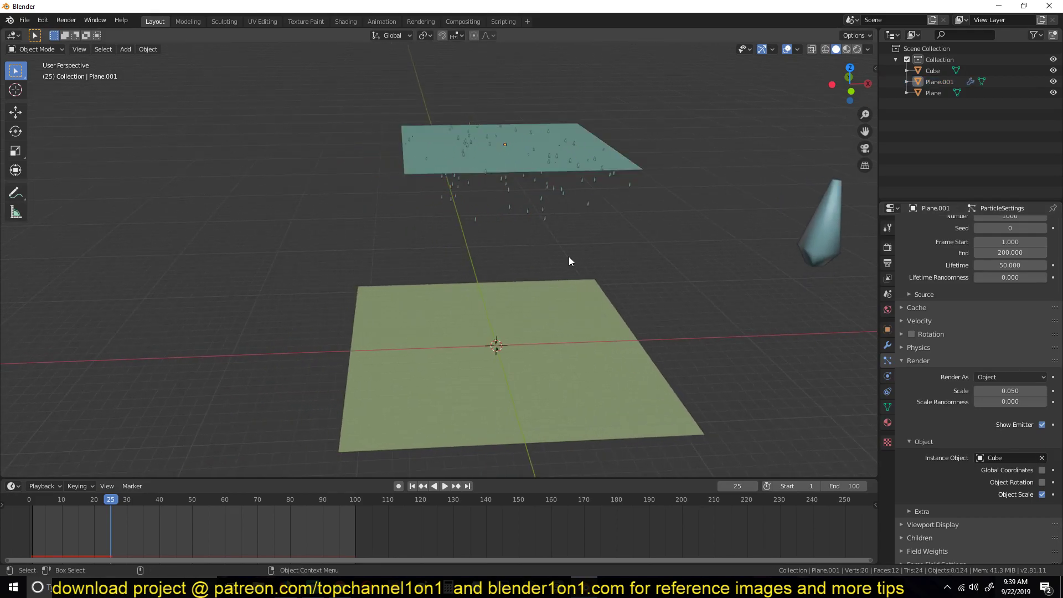
{"action": "key", "text": "space"}
{"action": "middle_click_drag", "start_coordinate": [600, 234], "coordinate": [589, 185]}
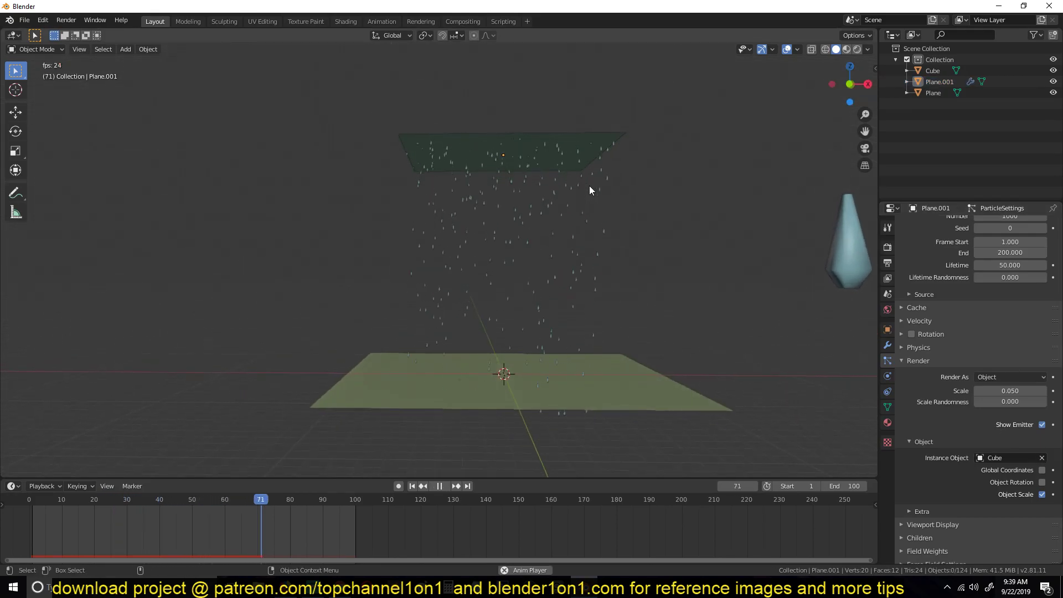
{"action": "middle_click_drag", "start_coordinate": [587, 244], "coordinate": [603, 277]}
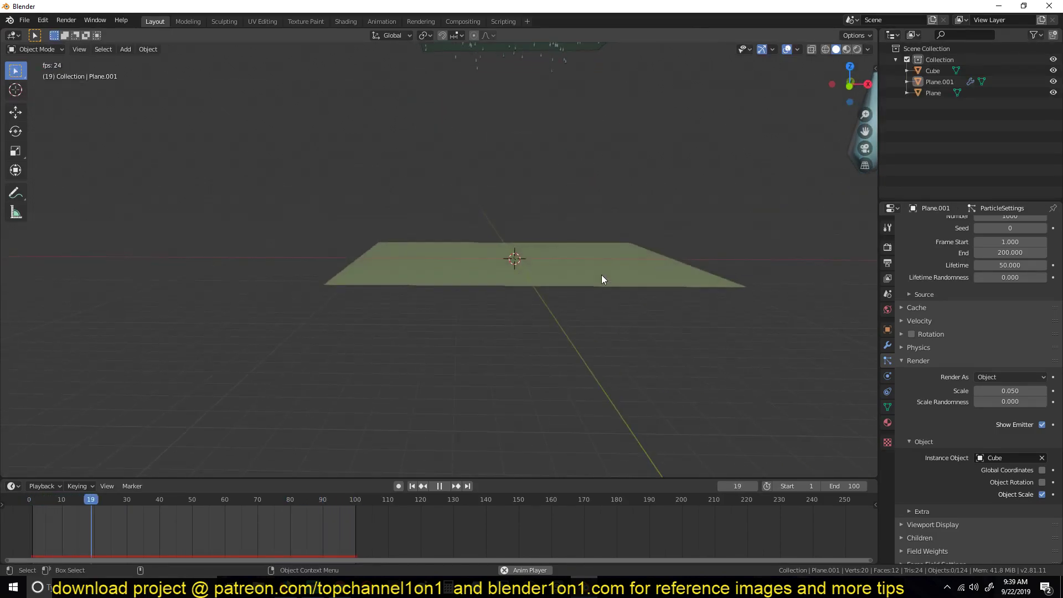
{"action": "left_click", "coordinate": [601, 279]}
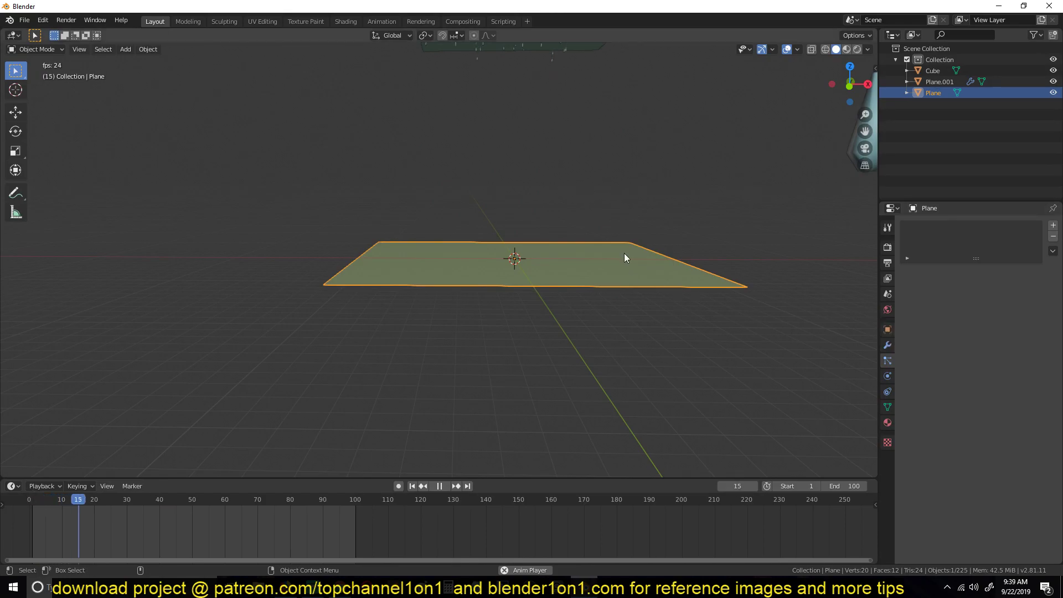
{"action": "middle_click_drag", "start_coordinate": [627, 258], "coordinate": [634, 320]}
Set the normal velocity of the upper plane's particles to -10 m/s
{"action": "left_click", "coordinate": [572, 105]}
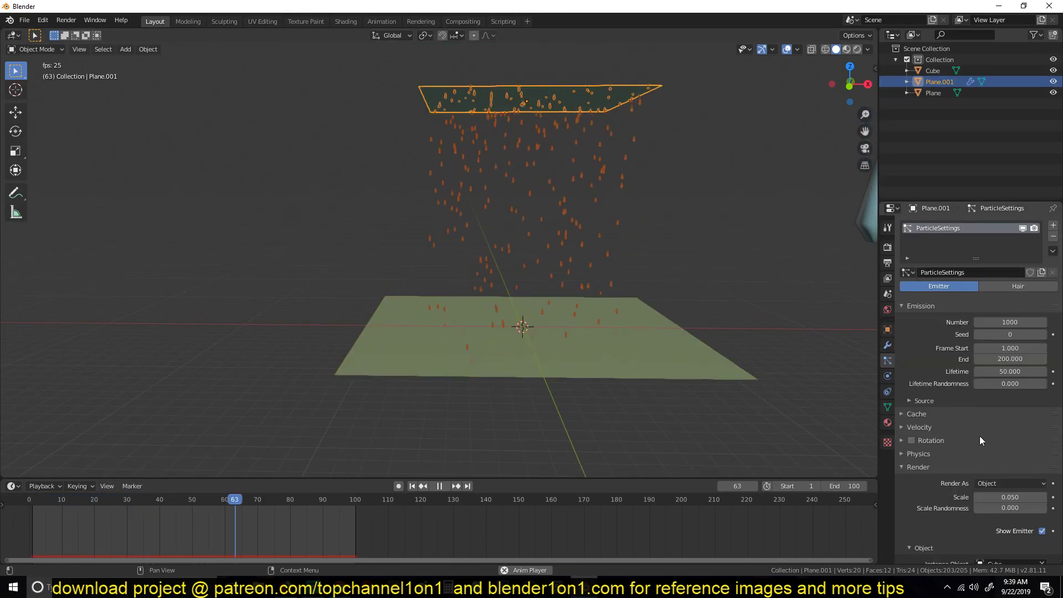
{"action": "left_click", "coordinate": [921, 428]}
{"action": "left_click", "coordinate": [1010, 443]}
{"action": "type", "text": "10"}
{"action": "left_click", "coordinate": [959, 455]}
{"action": "left_click", "coordinate": [995, 442]}
{"action": "type", "text": "-10"}
{"action": "left_click", "coordinate": [945, 467]}
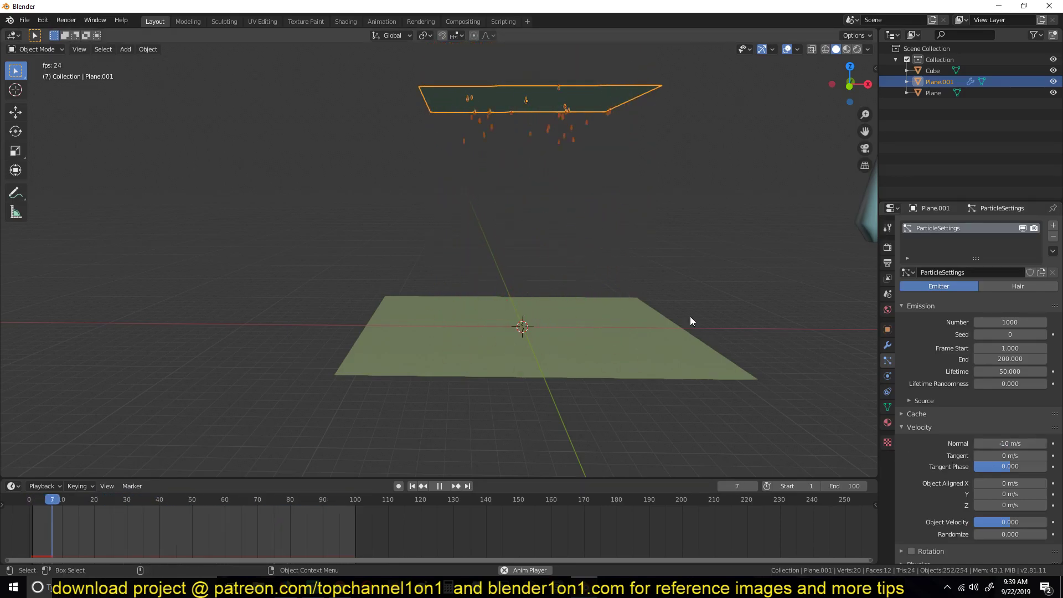
Rotate the upper emitter plane about 25° around the global Y axis so the rain falls at a slant
{"action": "middle_click_drag", "start_coordinate": [556, 232], "coordinate": [515, 221]}
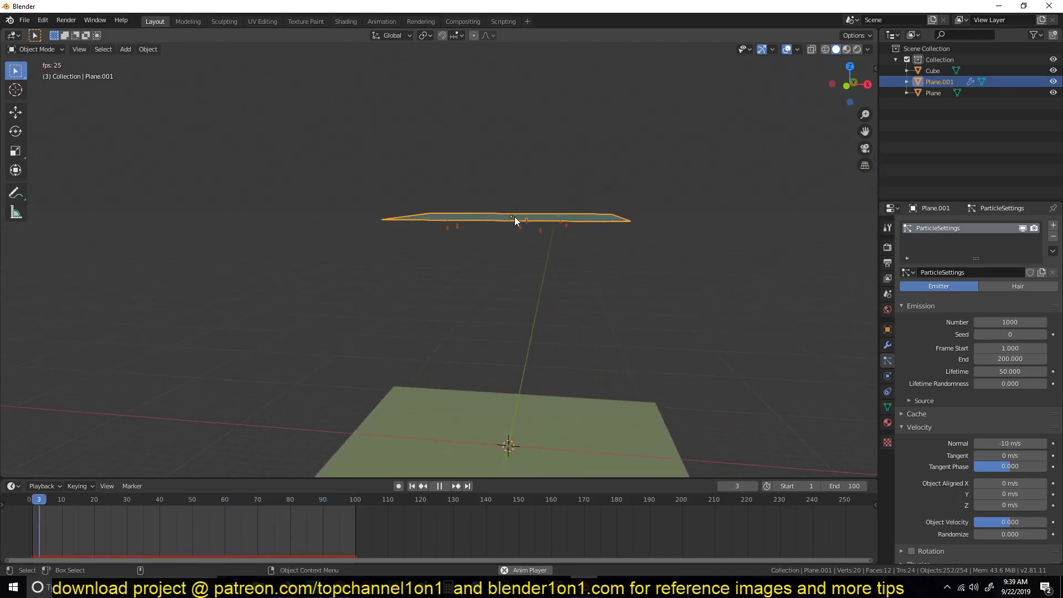
{"action": "middle_click_drag", "start_coordinate": [539, 85], "coordinate": [581, 170]}
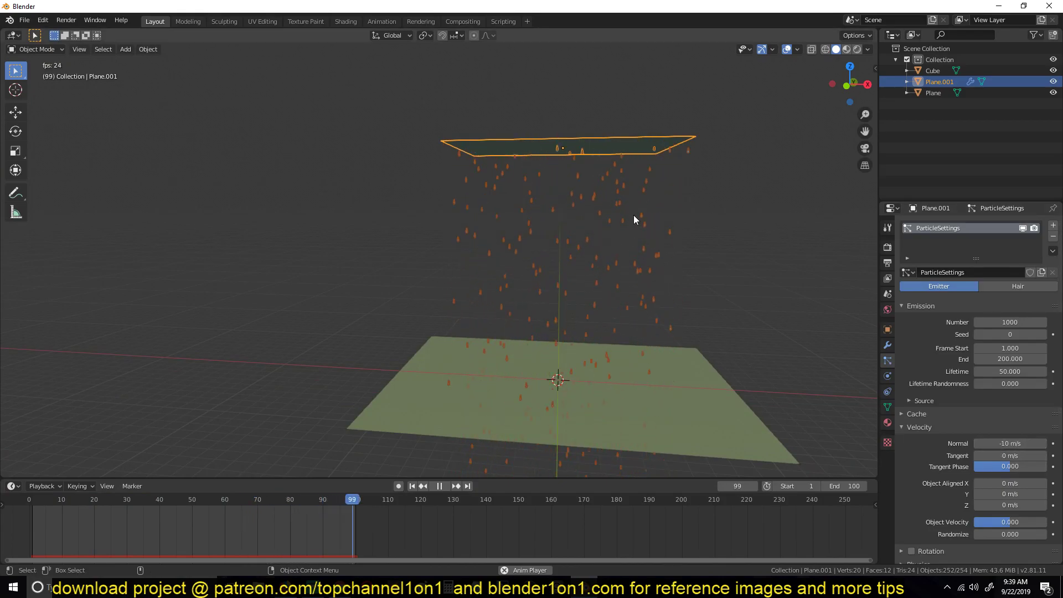
{"action": "middle_click_drag", "start_coordinate": [586, 338], "coordinate": [557, 270]}
{"action": "middle_click_drag", "start_coordinate": [662, 213], "coordinate": [663, 230]}
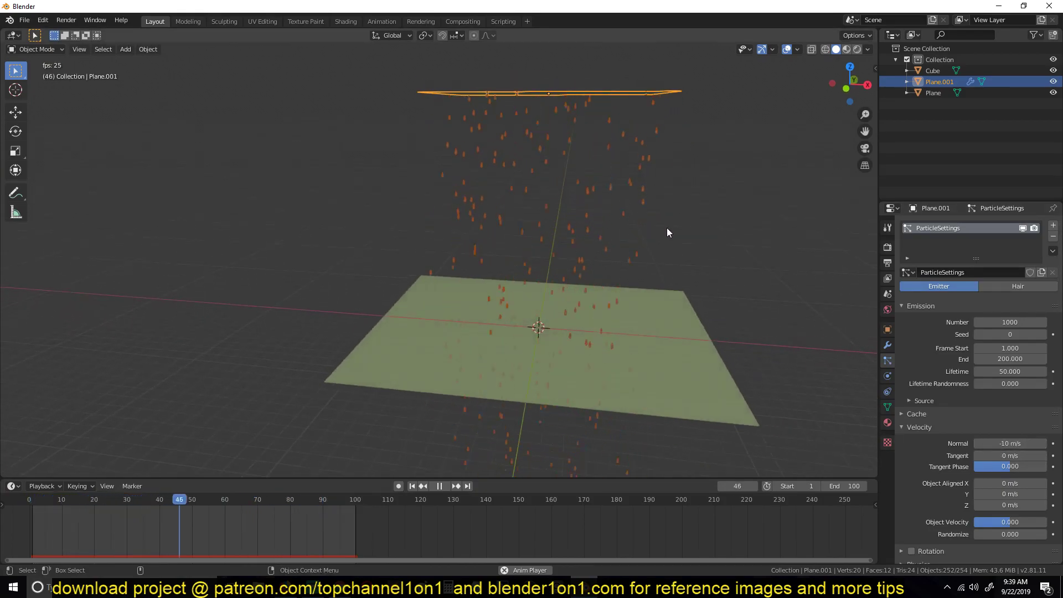
{"action": "key", "text": "r"}
{"action": "key", "text": "y"}
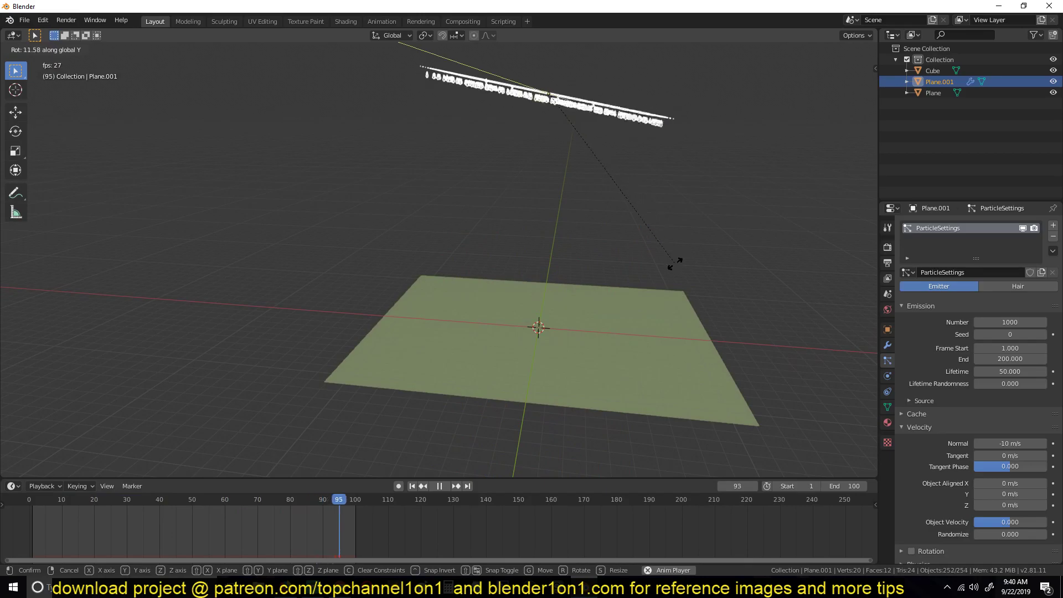
{"action": "left_click", "coordinate": [676, 261]}
{"action": "middle_click_drag", "start_coordinate": [568, 265], "coordinate": [607, 279]}
{"action": "key", "text": "r"}
{"action": "key", "text": "y"}
{"action": "left_click", "coordinate": [704, 295]}
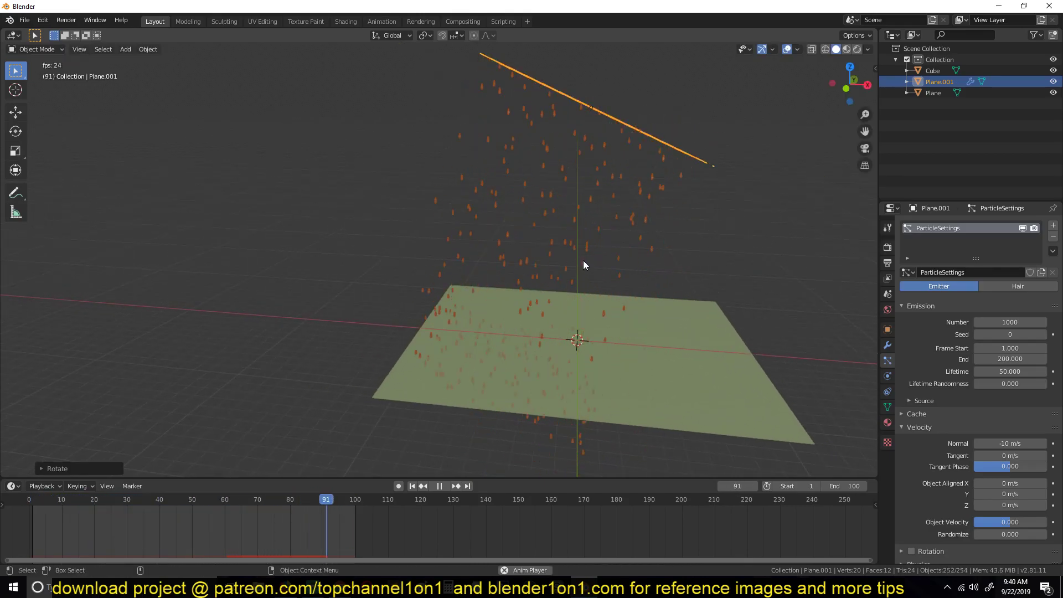
Move the tilted emitter plane above the ground plane, to about X 5.4 m and Z 16.2 m, and deselect it
{"action": "key", "text": "g"}
{"action": "left_click", "coordinate": [707, 243]}
{"action": "key", "text": "alt+a"}
Enable Collision physics on the ground plane
{"action": "middle_click_drag", "start_coordinate": [680, 300], "coordinate": [616, 253]}
{"action": "mouse_move", "coordinate": [609, 308]}
{"action": "middle_mouse_down"}
{"action": "mouse_move", "coordinate": [579, 277]}
{"action": "mouse_move", "coordinate": [636, 299]}
{"action": "mouse_move", "coordinate": [603, 322]}
{"action": "middle_mouse_up"}
{"action": "left_click", "coordinate": [573, 298]}
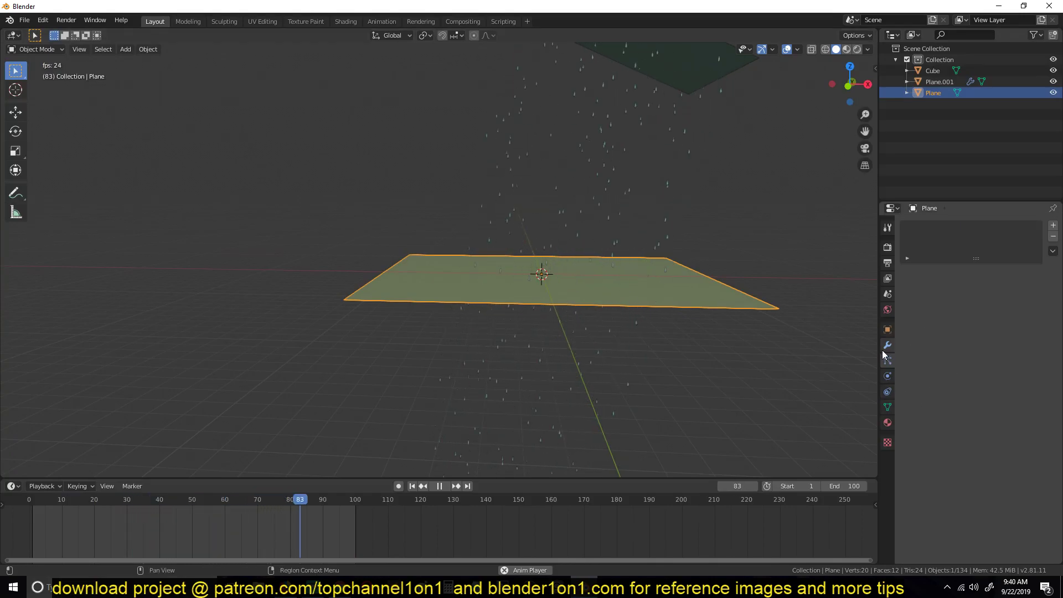
{"action": "left_click", "coordinate": [887, 379]}
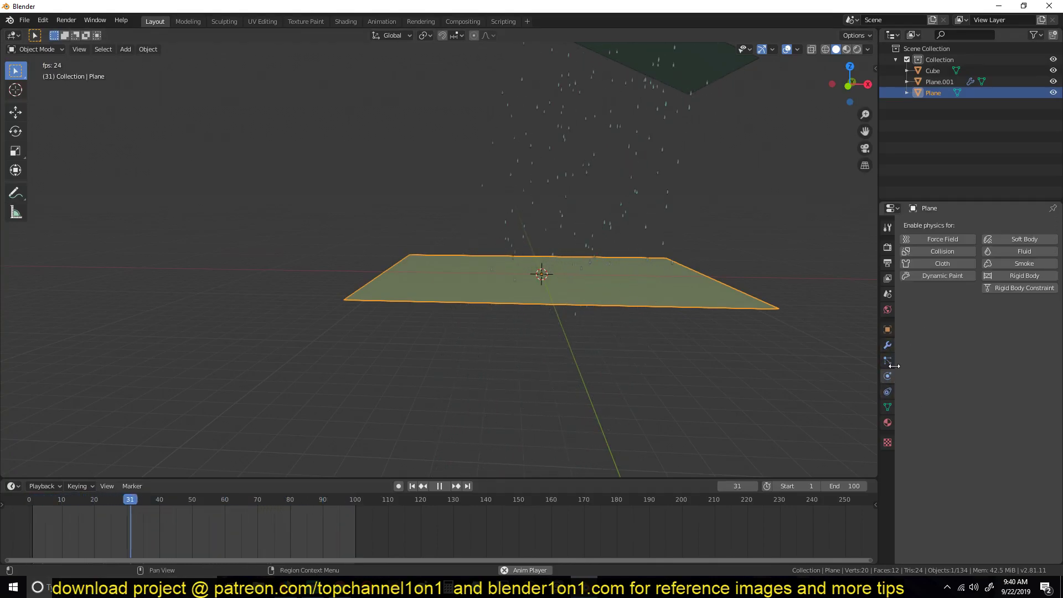
{"action": "left_click", "coordinate": [956, 256]}
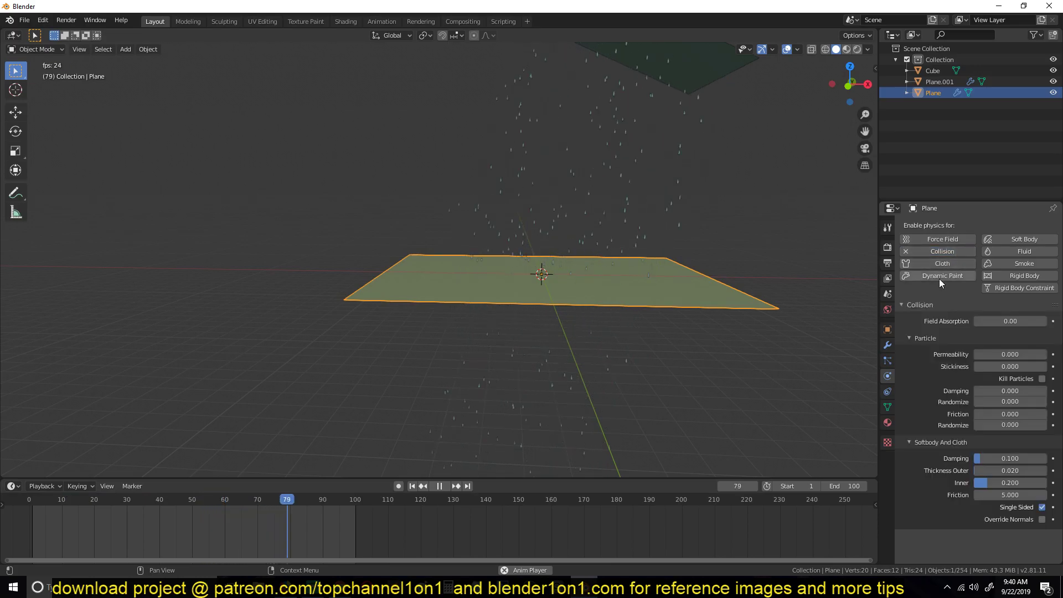
Turn on Kill Particles in the ground plane's collision settings, comparing the falling droplets with the option on and off
{"action": "middle_click_drag", "start_coordinate": [587, 160], "coordinate": [573, 270]}
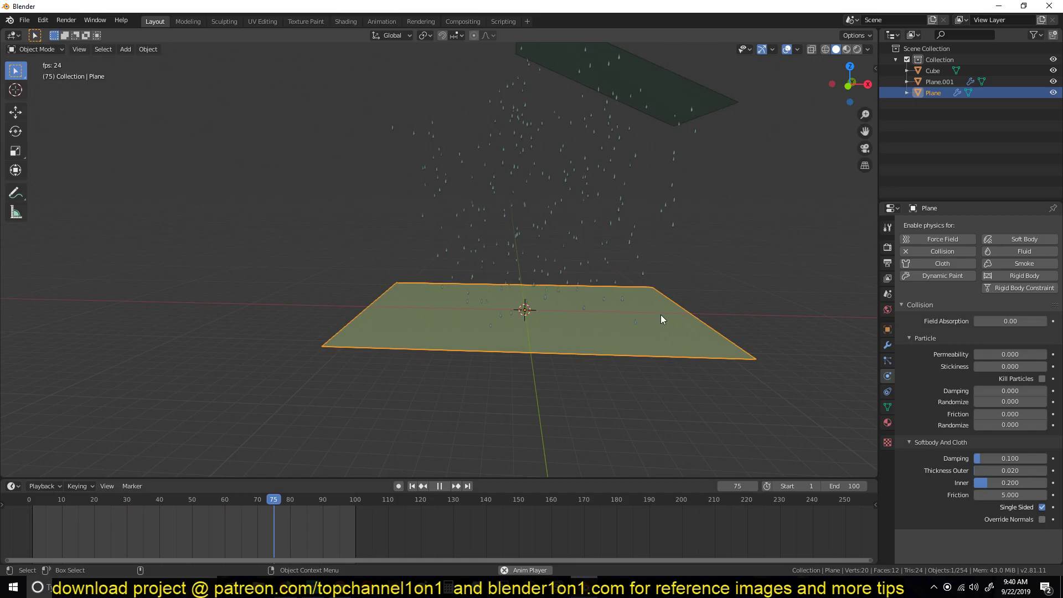
{"action": "middle_click_drag", "start_coordinate": [660, 314], "coordinate": [611, 287], "text": "shift"}
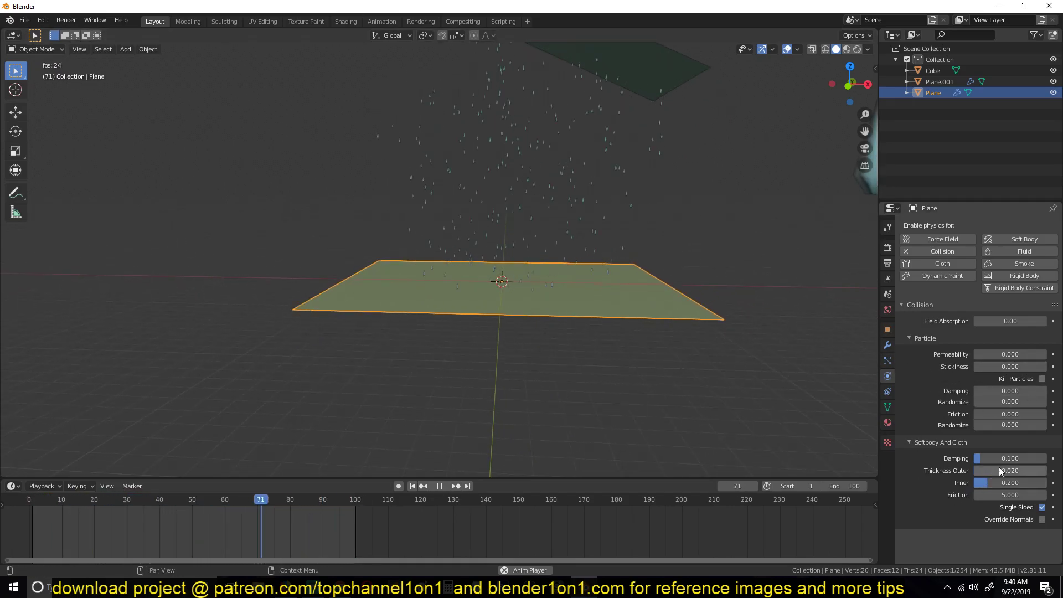
{"action": "left_click", "coordinate": [1043, 379]}
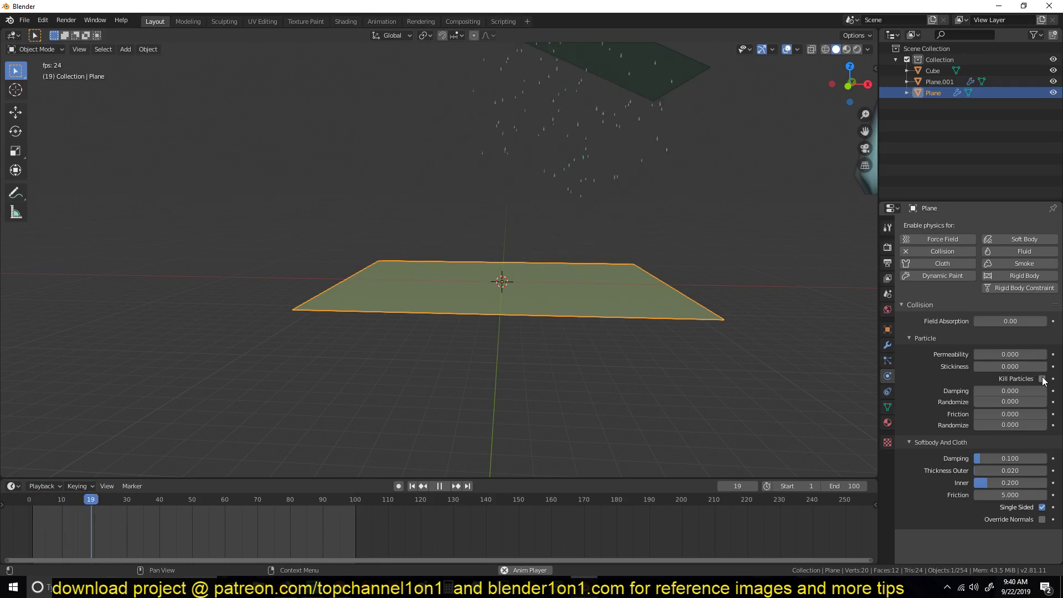
{"action": "middle_click_drag", "start_coordinate": [601, 344], "coordinate": [921, 371]}
{"action": "left_click", "coordinate": [1042, 378]}
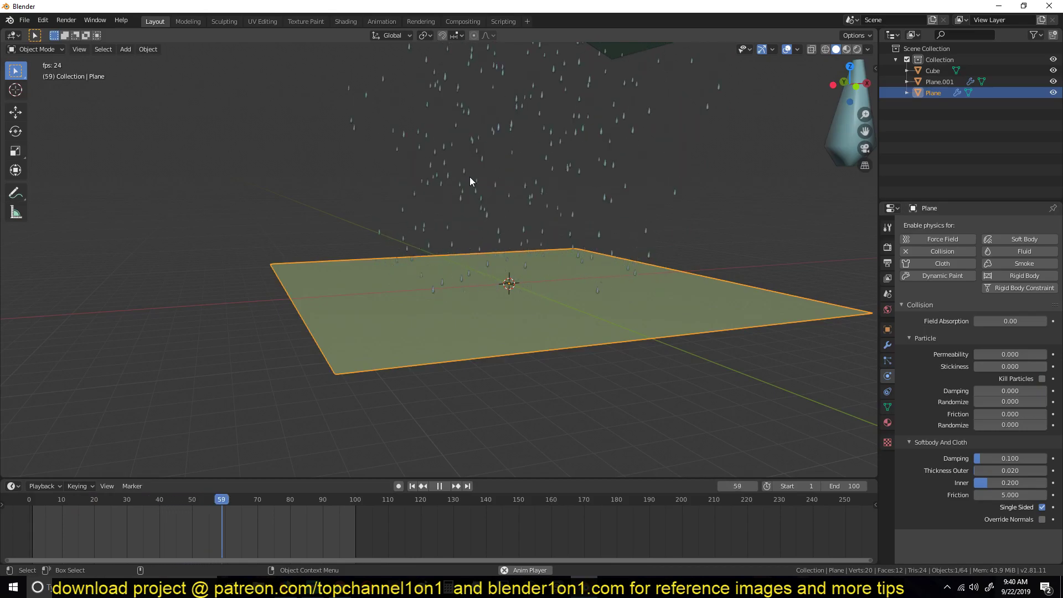
{"action": "left_click", "coordinate": [1043, 379]}
Split the 3D viewport into two side-by-side views and set the new one to the front view with nothing selected
{"action": "middle_click_drag", "start_coordinate": [552, 214], "coordinate": [494, 267]}
{"action": "scroll", "coordinate": [481, 263], "scroll_direction": "down", "scroll_amount": 2}
{"action": "scroll", "coordinate": [481, 264], "scroll_direction": "up", "scroll_amount": 2}
{"action": "scroll", "coordinate": [479, 300], "scroll_direction": "down", "scroll_amount": 4}
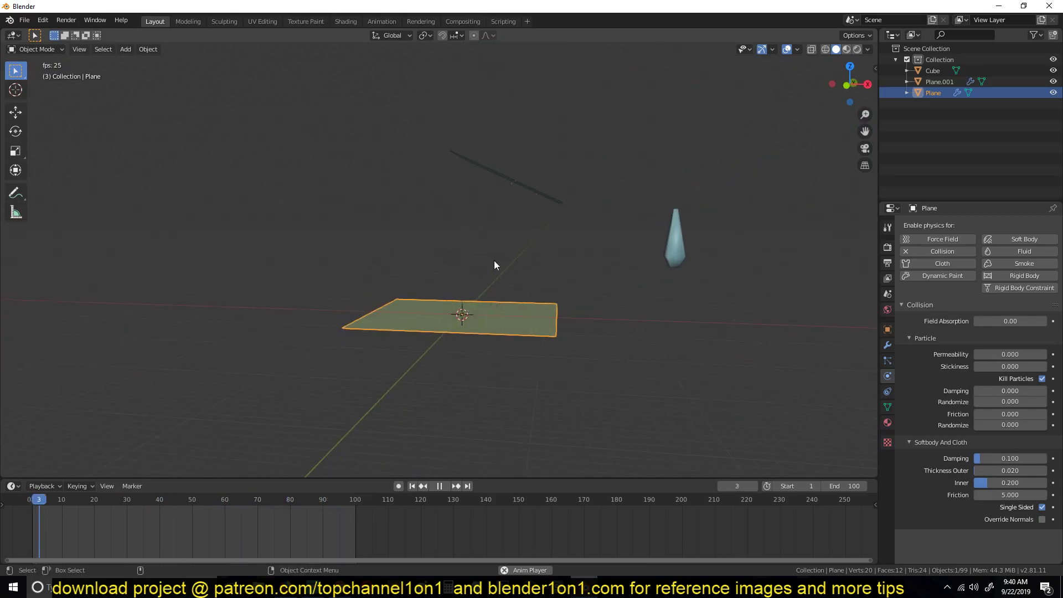
{"action": "left_click_drag", "start_coordinate": [875, 29], "coordinate": [377, 61]}
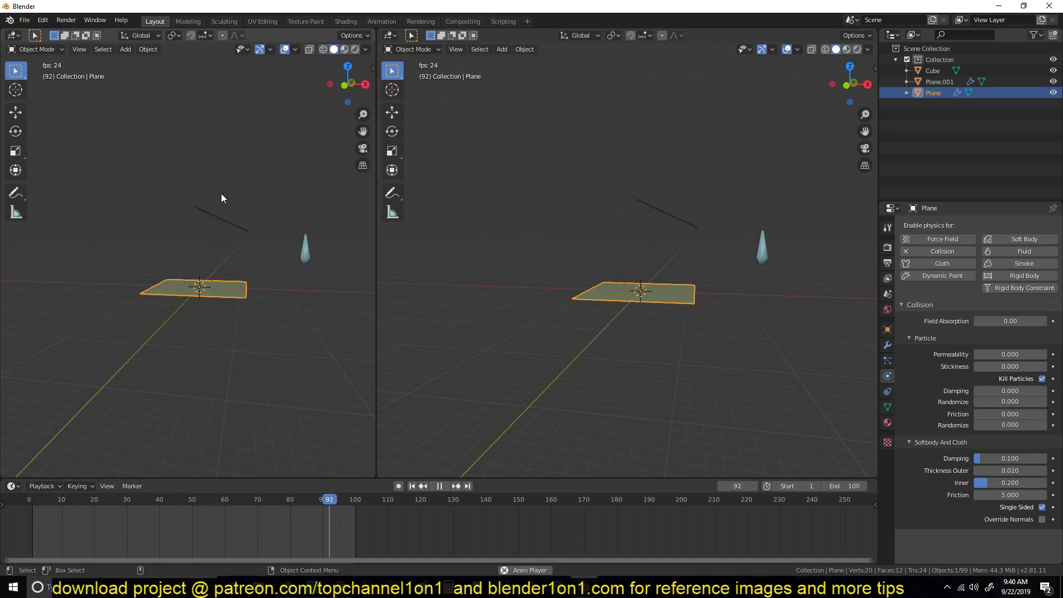
{"action": "left_click", "coordinate": [215, 222]}
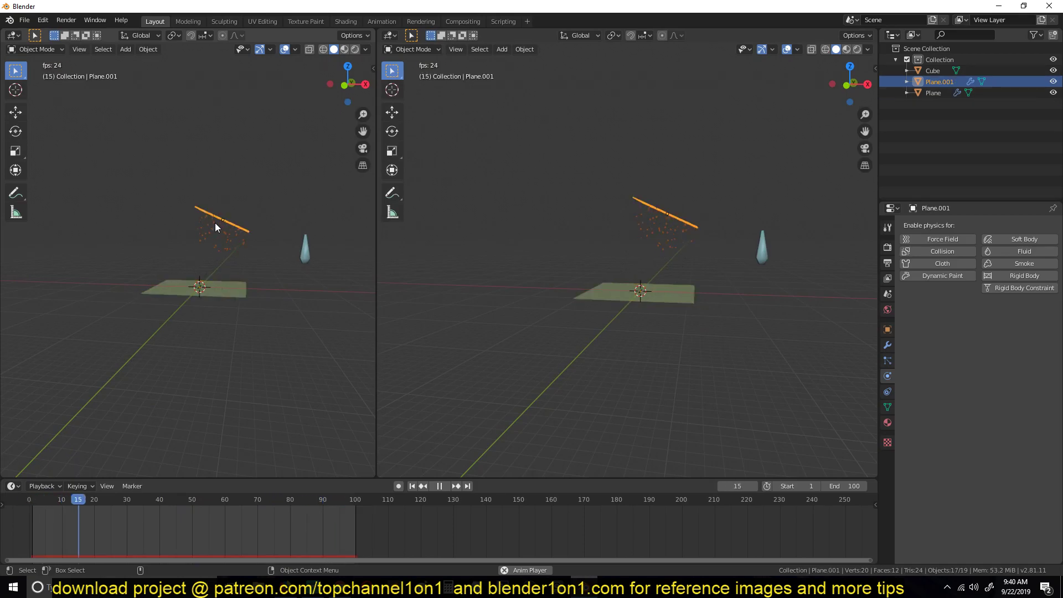
{"action": "left_click", "coordinate": [223, 191]}
{"action": "scroll", "coordinate": [292, 244], "scroll_direction": "down", "scroll_amount": 6}
{"action": "key", "text": "KP_1"}
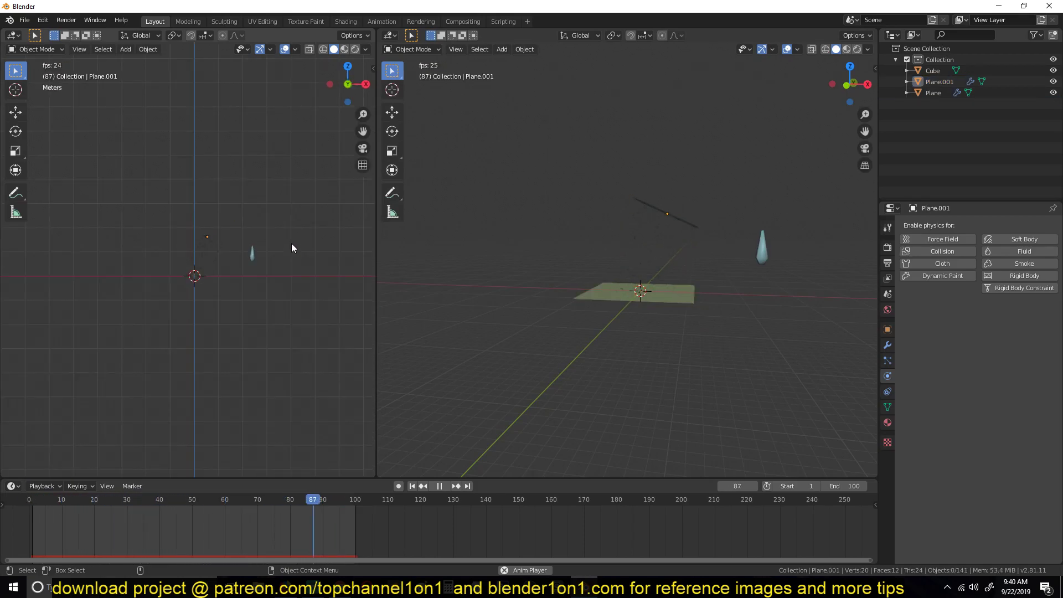
Add a camera and look through it in the new viewport
{"action": "key", "text": "shift+a"}
{"action": "left_click", "coordinate": [235, 430]}
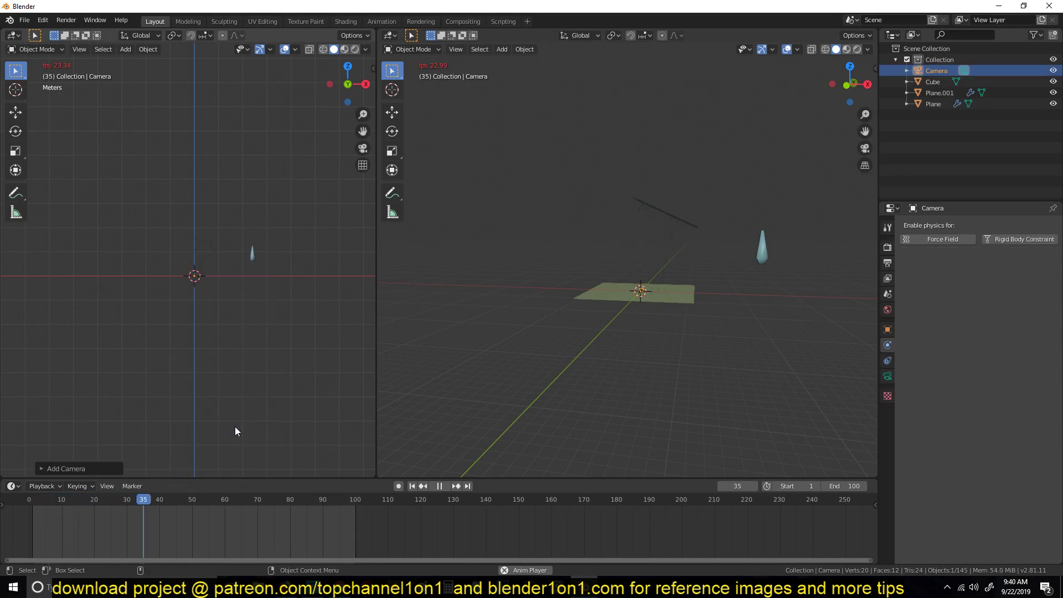
{"action": "key", "text": "KP_0"}
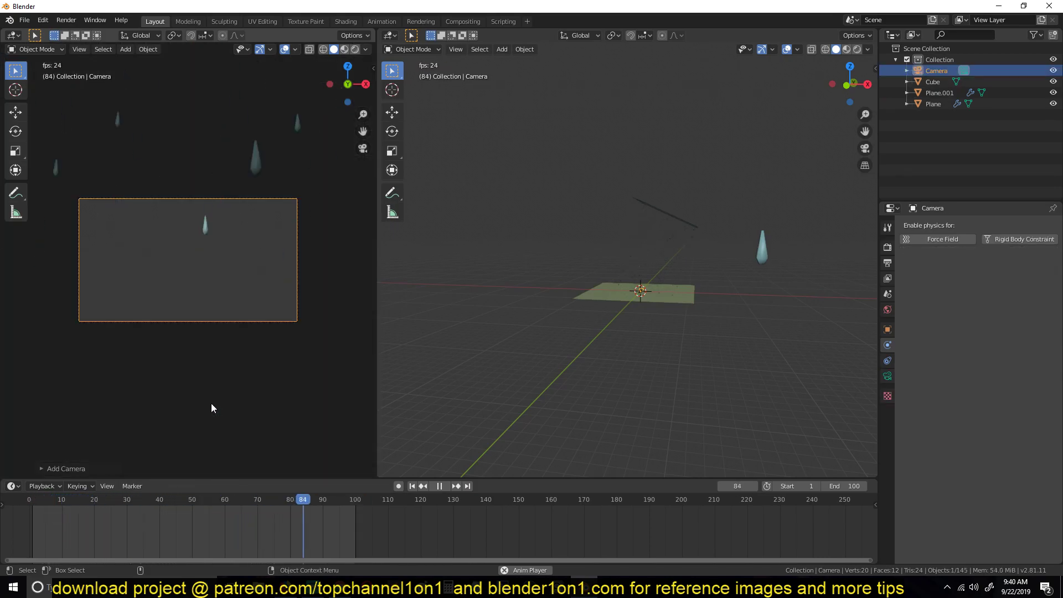
{"action": "scroll", "coordinate": [265, 334], "scroll_direction": "down", "scroll_amount": 3}
{"action": "scroll", "coordinate": [642, 254], "scroll_direction": "down", "scroll_amount": 3}
Raise the camera above the ground plane and pull it back along the global Y axis to frame the scene
{"action": "middle_click_drag", "start_coordinate": [643, 253], "coordinate": [504, 274]}
{"action": "scroll", "coordinate": [504, 274], "scroll_direction": "up", "scroll_amount": 5}
{"action": "middle_click_drag", "start_coordinate": [696, 238], "coordinate": [677, 254]}
{"action": "key", "text": "g"}
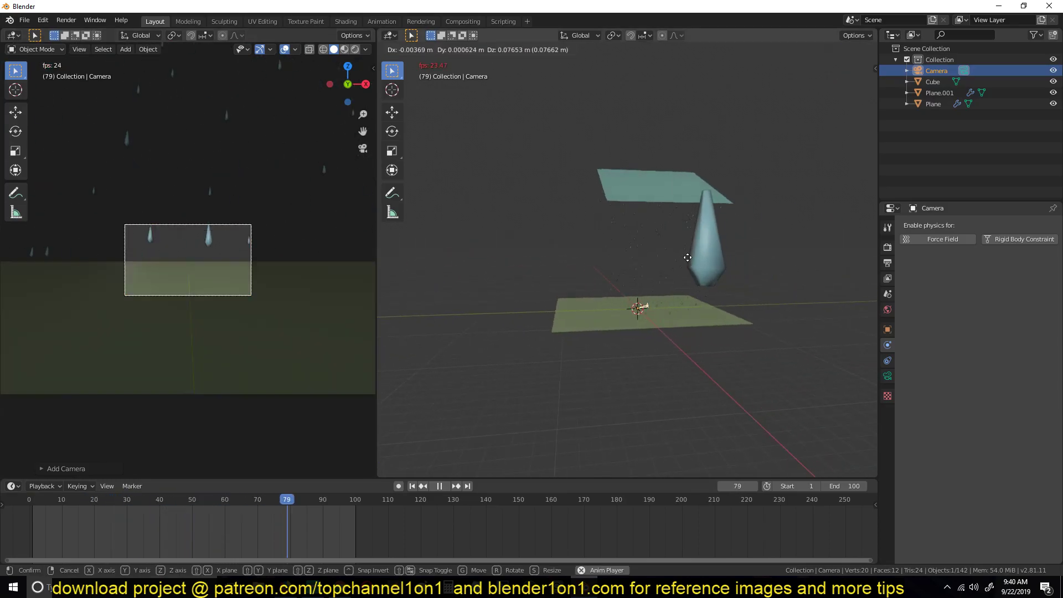
{"action": "left_click", "coordinate": [700, 225]}
{"action": "key", "text": "g"}
{"action": "key", "text": "y"}
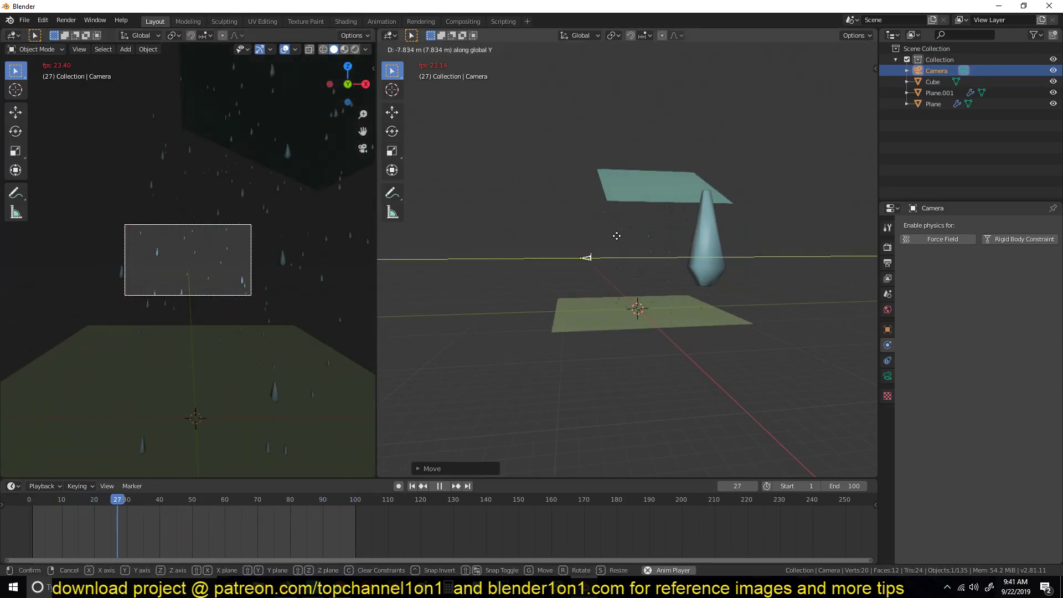
{"action": "left_click", "coordinate": [441, 235]}
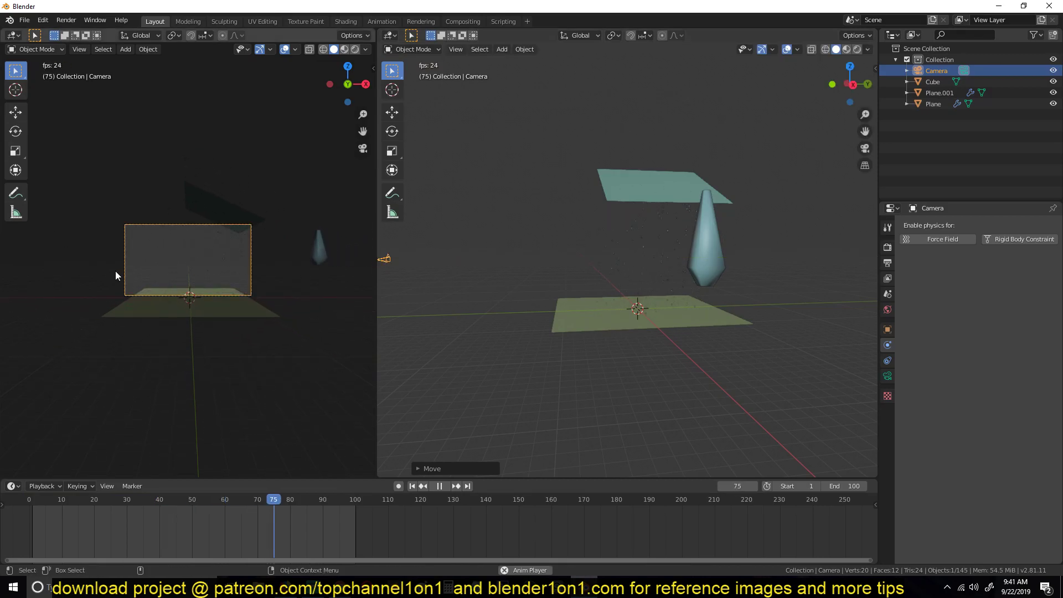
Switch the camera viewport to rendered shading and fit the camera frame in it
{"action": "key", "text": "Home"}
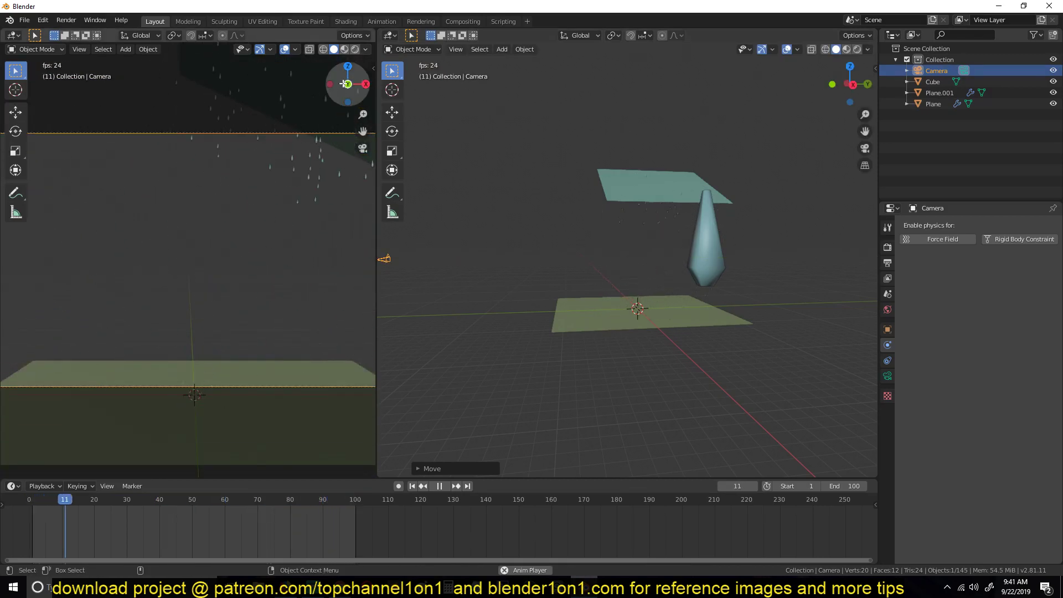
{"action": "left_click", "coordinate": [355, 49]}
{"action": "scroll", "coordinate": [344, 232], "scroll_direction": "down", "scroll_amount": 1}
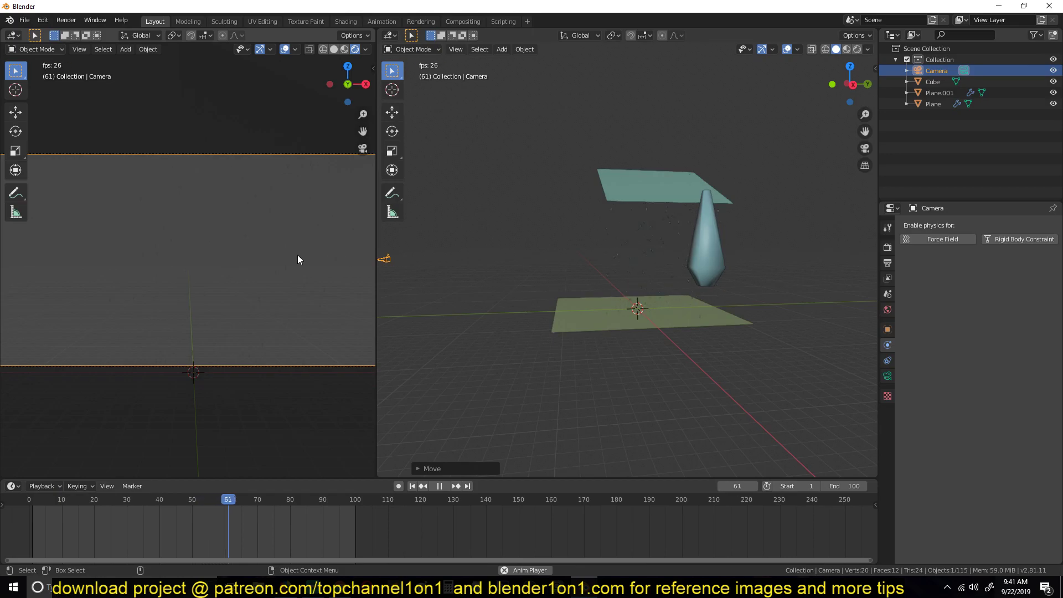
{"action": "scroll", "coordinate": [299, 259], "scroll_direction": "down", "scroll_amount": 2}
Deselect the camera and add a Point light to the scene
{"action": "middle_click_drag", "start_coordinate": [690, 257], "coordinate": [643, 269]}
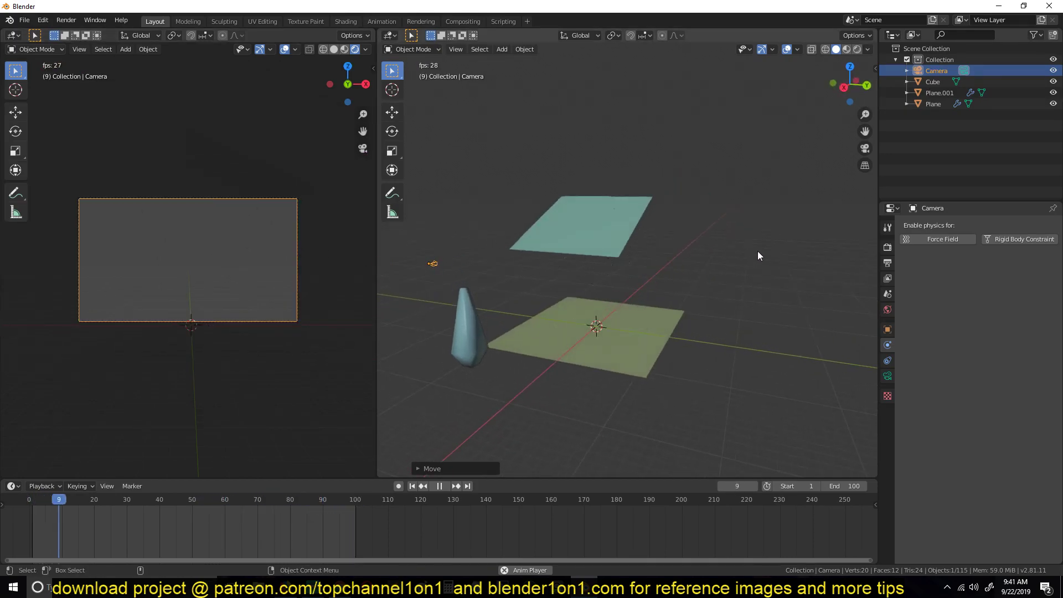
{"action": "left_click", "coordinate": [699, 244]}
{"action": "middle_click_drag", "start_coordinate": [514, 187], "coordinate": [682, 178]}
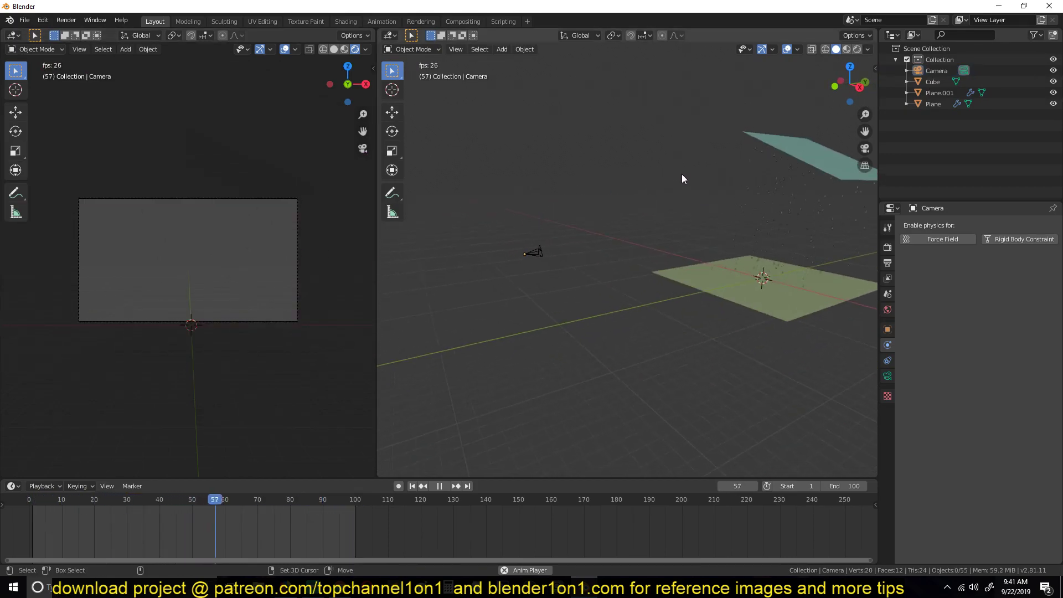
{"action": "key", "text": "shift+a"}
{"action": "mouse_move", "coordinate": [654, 168]}
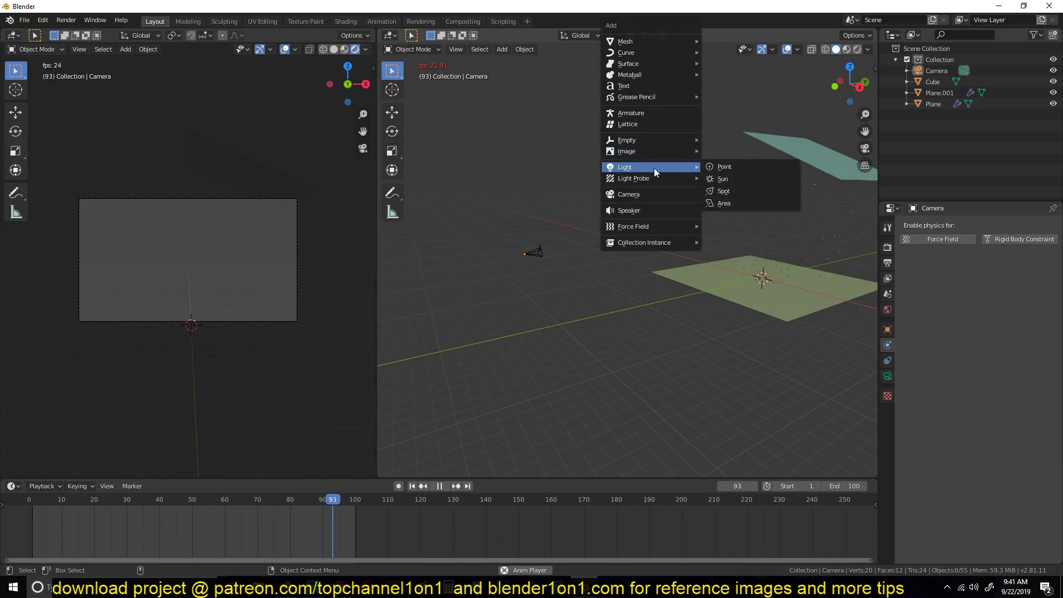
{"action": "left_click", "coordinate": [725, 168]}
Raise the point light along the Z axis and place it beside the rain, on the camera's side of the emitter plane
{"action": "key", "text": "KP_1"}
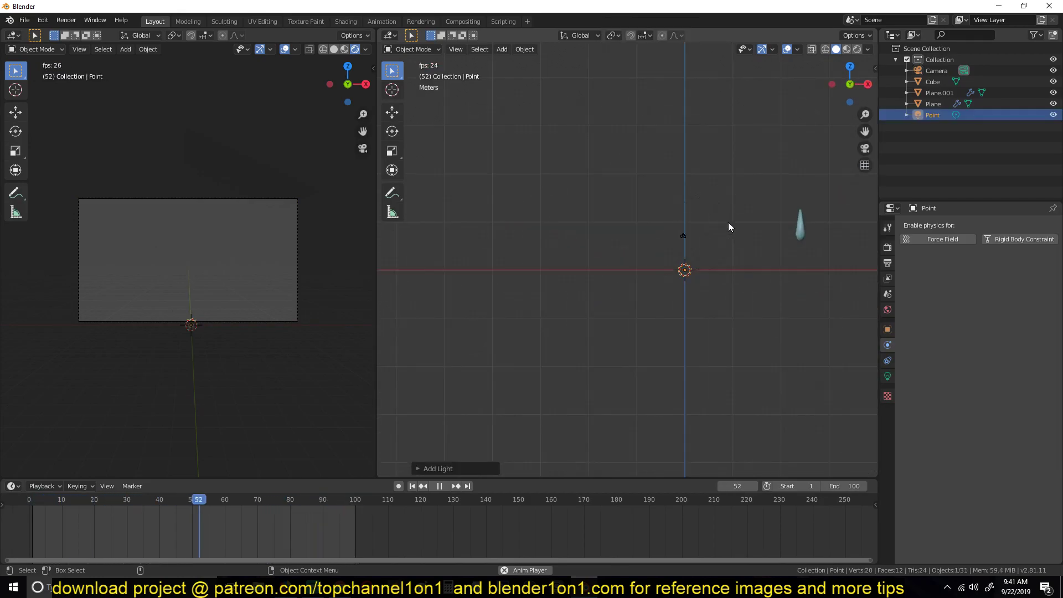
{"action": "key", "text": "g"}
{"action": "key", "text": "z"}
{"action": "left_click", "coordinate": [752, 229]}
{"action": "mouse_move", "coordinate": [752, 229]}
{"action": "middle_mouse_down"}
{"action": "mouse_move", "coordinate": [677, 262]}
{"action": "mouse_move", "coordinate": [746, 231]}
{"action": "middle_mouse_up"}
{"action": "key", "text": "g"}
{"action": "left_click", "coordinate": [709, 245]}
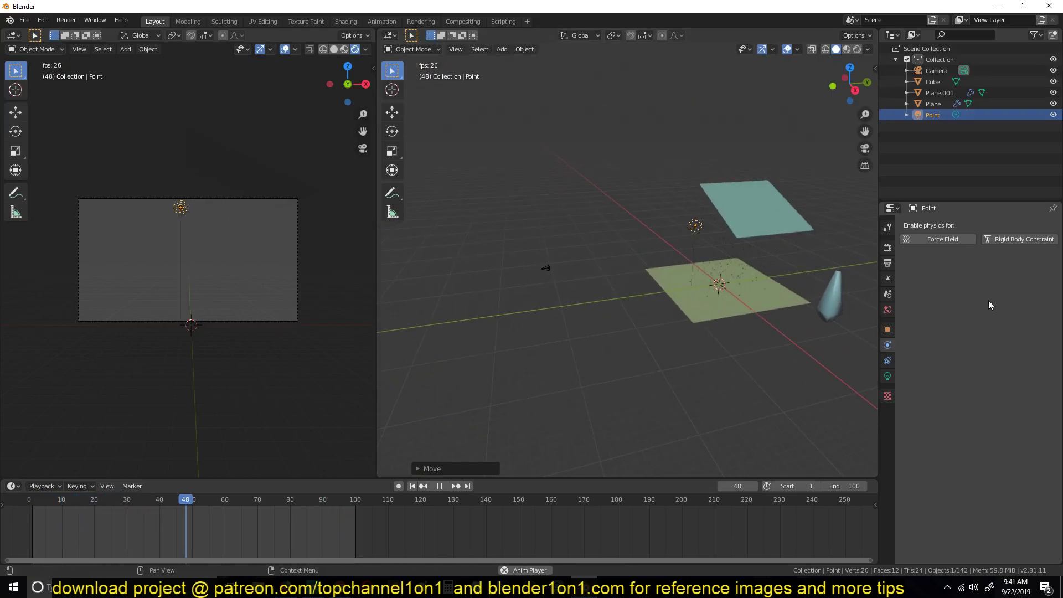
Set the point light's power to 10000 W
{"action": "left_click", "coordinate": [889, 376]}
{"action": "left_click", "coordinate": [998, 299]}
{"action": "type", "text": "10000"}
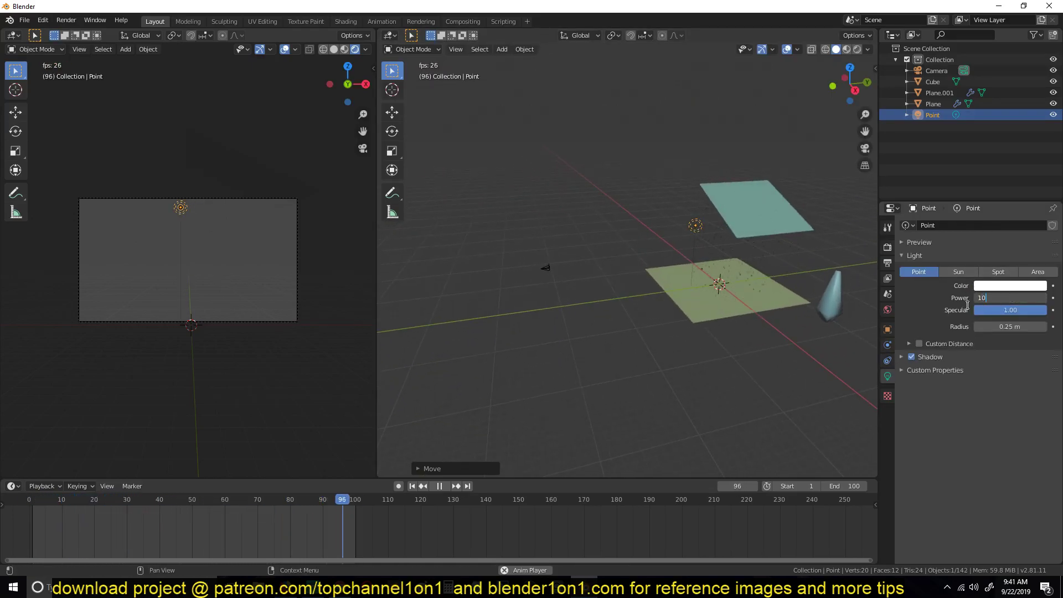
{"action": "key", "text": "Return"}
Turn off Display Instancer and Render Instancer for the upper plane to hide the emitter, and deselect it
{"action": "middle_click_drag", "start_coordinate": [761, 284], "coordinate": [653, 217]}
{"action": "left_click", "coordinate": [654, 219]}
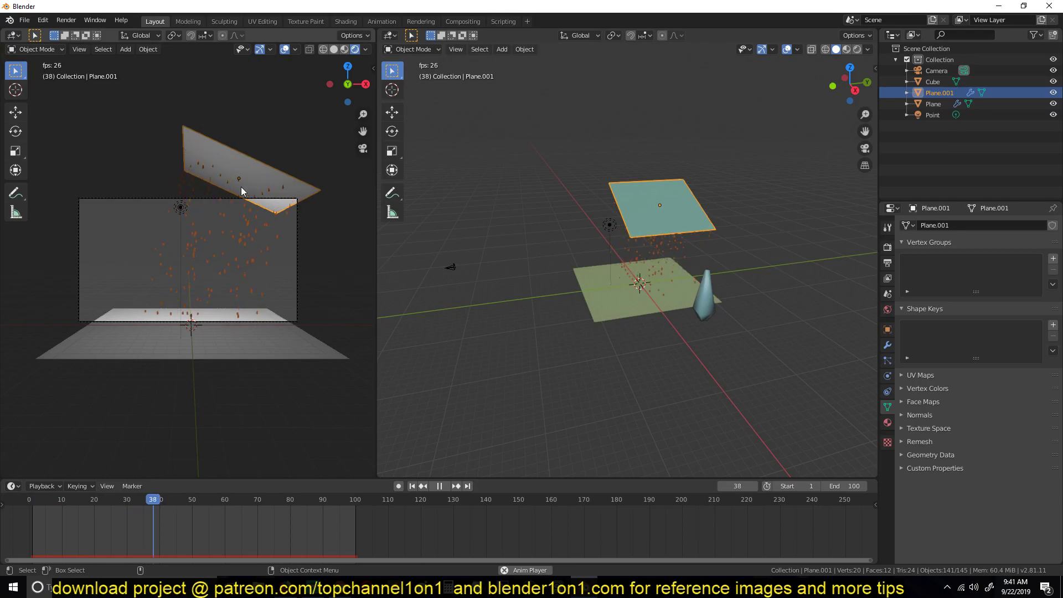
{"action": "left_click", "coordinate": [888, 330]}
{"action": "left_click", "coordinate": [921, 424]}
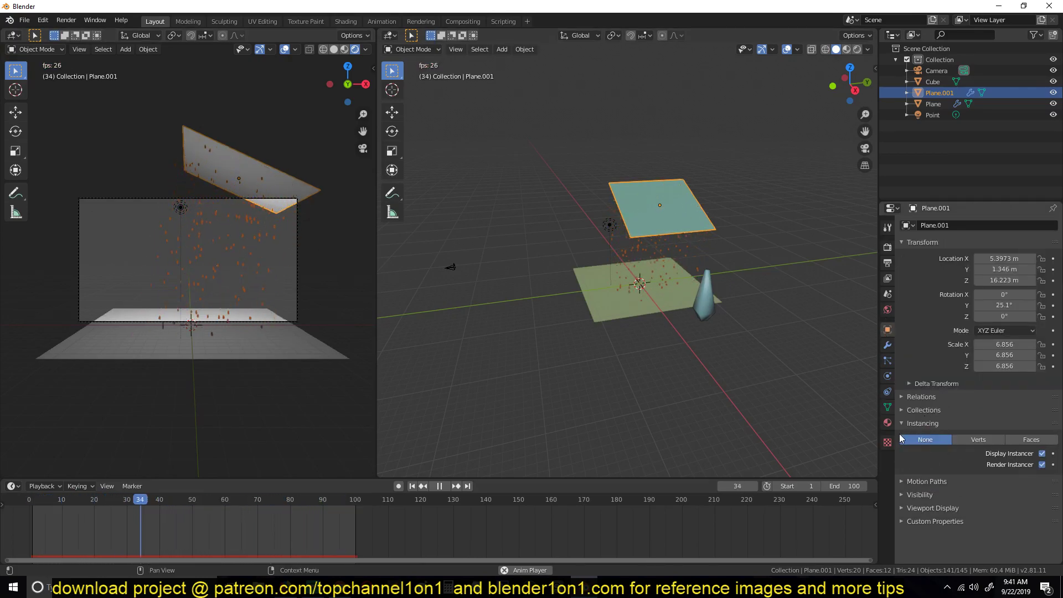
{"action": "left_click", "coordinate": [1042, 454]}
{"action": "middle_click_drag", "start_coordinate": [529, 285], "coordinate": [639, 233]}
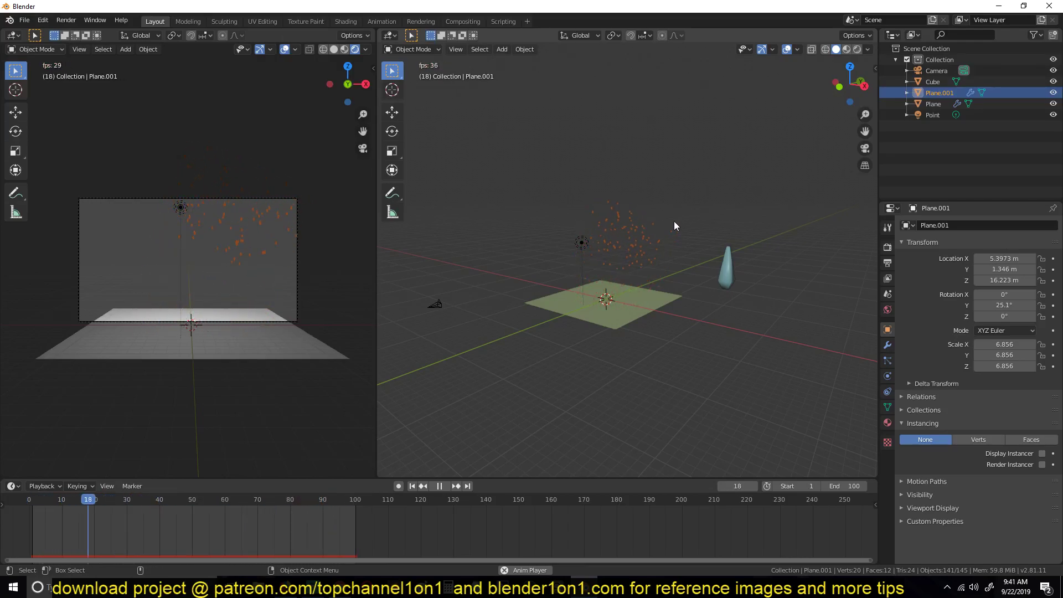
{"action": "left_click", "coordinate": [696, 214]}
Set the world background to a dark blue with hue 0.656, saturation 0.288 and value 0.173
{"action": "scroll", "coordinate": [696, 214], "scroll_direction": "up", "scroll_amount": 4}
{"action": "scroll", "coordinate": [637, 192], "scroll_direction": "down", "scroll_amount": 1}
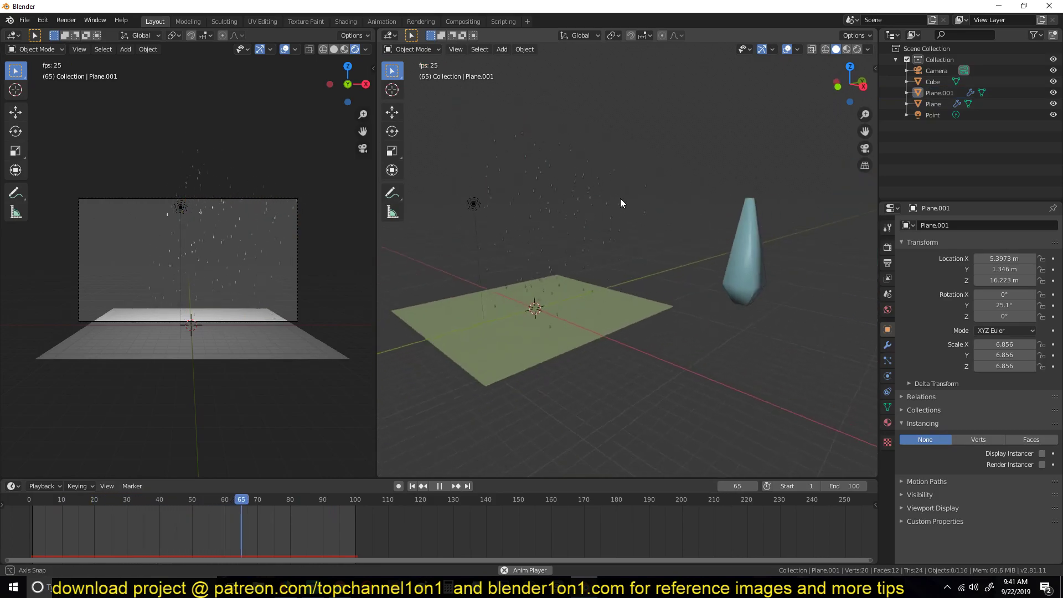
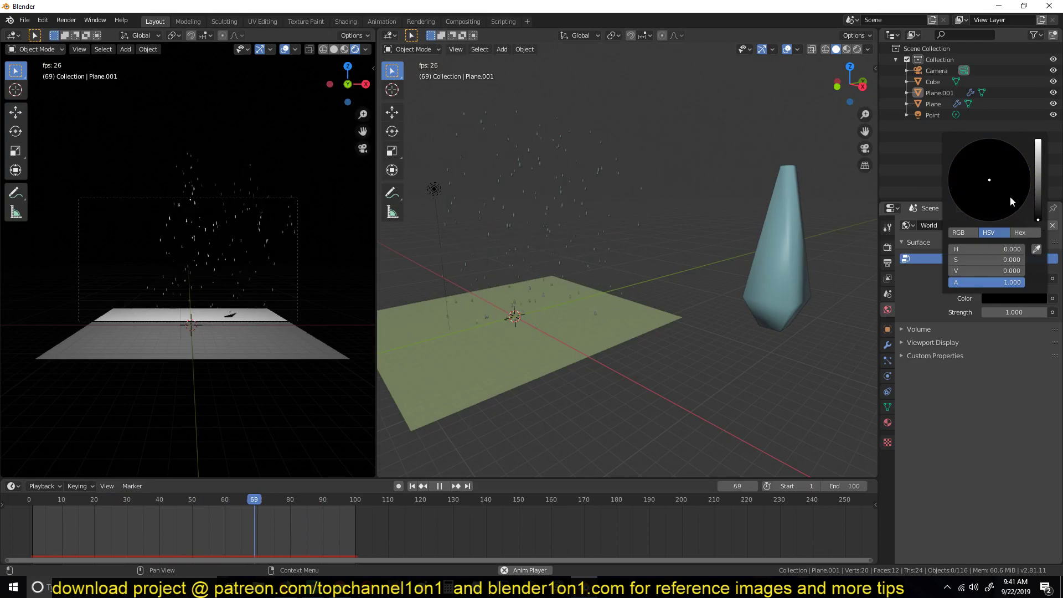
{"action": "left_click", "coordinate": [1038, 207]}
{"action": "left_click", "coordinate": [1000, 174]}
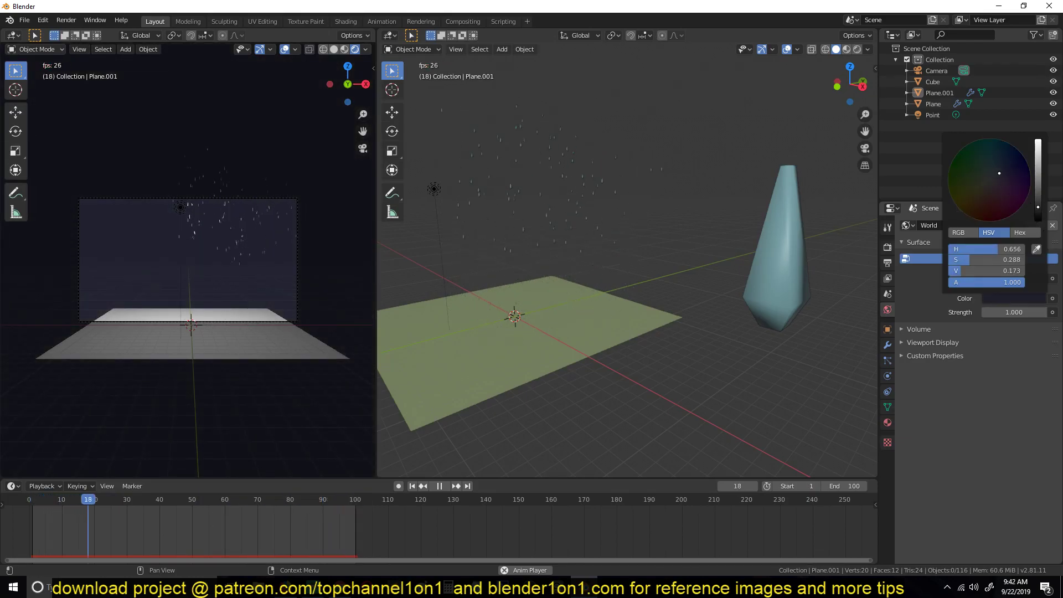
Darken the world background color to value 0.120, with hue 0.652 and saturation 0.278, and stop playback
{"action": "left_click_drag", "start_coordinate": [1040, 218], "coordinate": [1039, 211]}
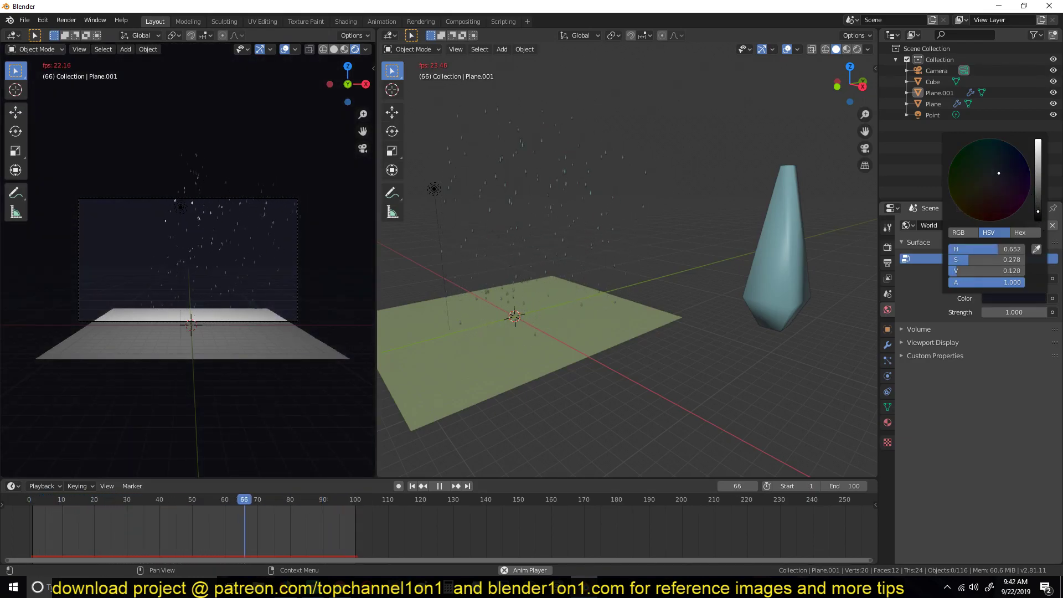
{"action": "middle_click_drag", "start_coordinate": [769, 139], "coordinate": [785, 129]}
{"action": "scroll", "coordinate": [680, 184], "scroll_direction": "up", "scroll_amount": 3}
{"action": "mouse_move", "coordinate": [666, 196]}
{"action": "middle_mouse_down"}
{"action": "mouse_move", "coordinate": [680, 192]}
{"action": "mouse_move", "coordinate": [644, 153]}
{"action": "mouse_move", "coordinate": [675, 185]}
{"action": "middle_mouse_up"}
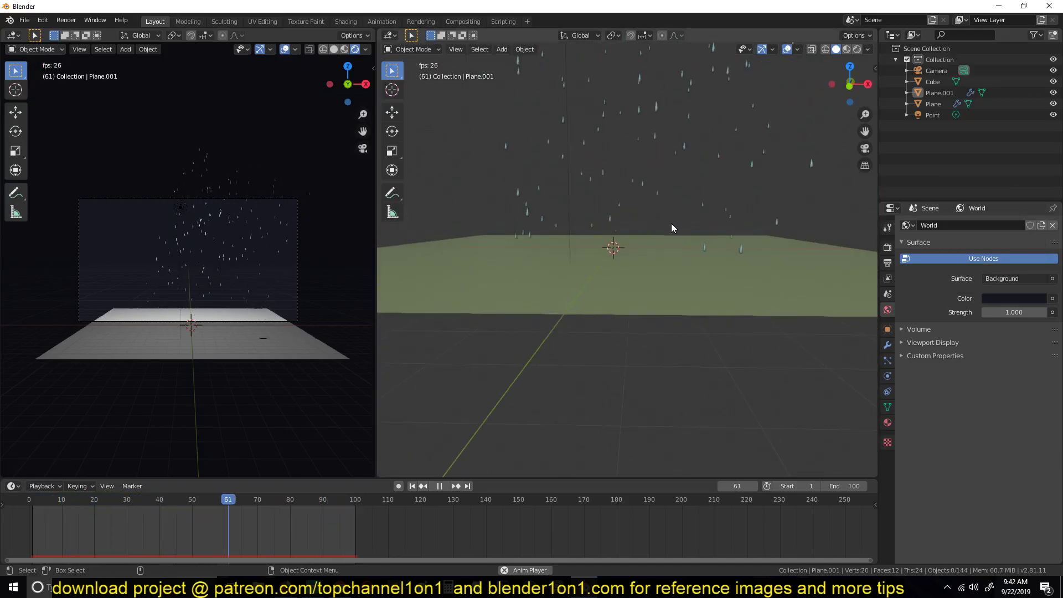
{"action": "middle_click_drag", "start_coordinate": [662, 235], "coordinate": [637, 251]}
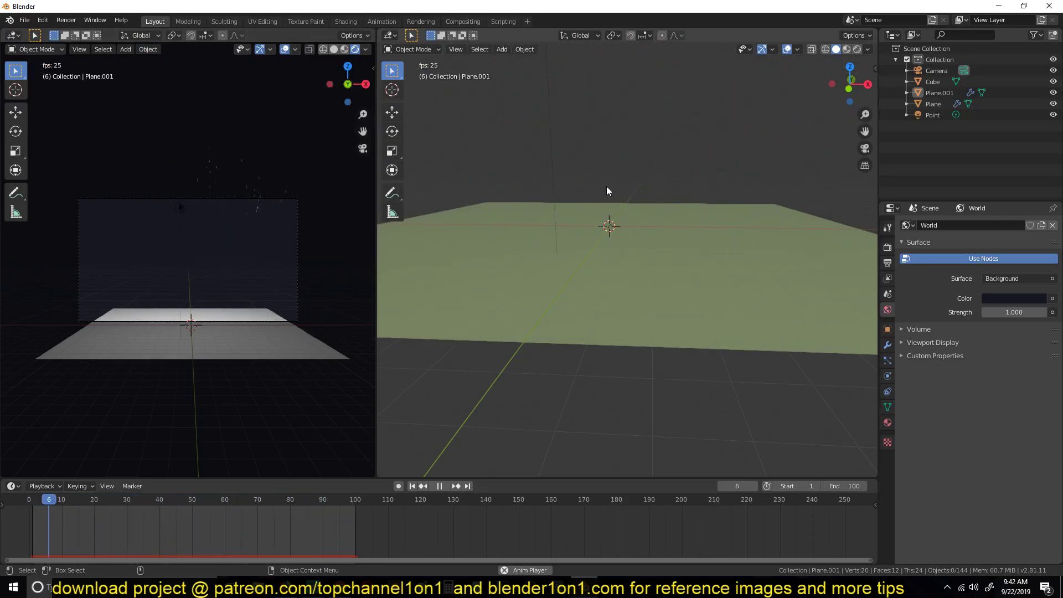
{"action": "key", "text": "space"}
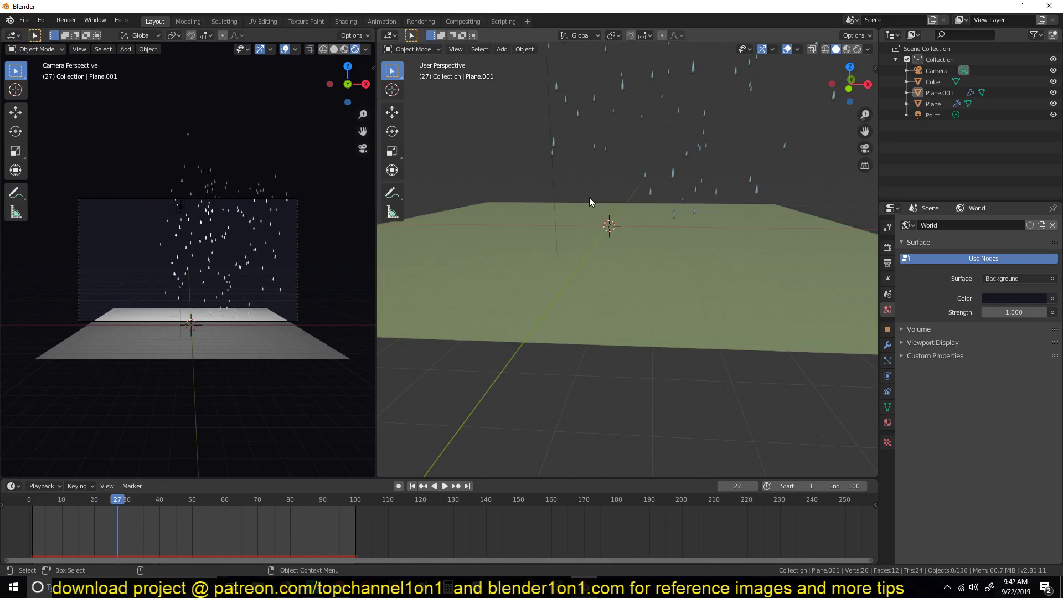
Switch the camera-view area to the Image Editor and advance the rain animation to frame 60
{"action": "left_click", "coordinate": [13, 35]}
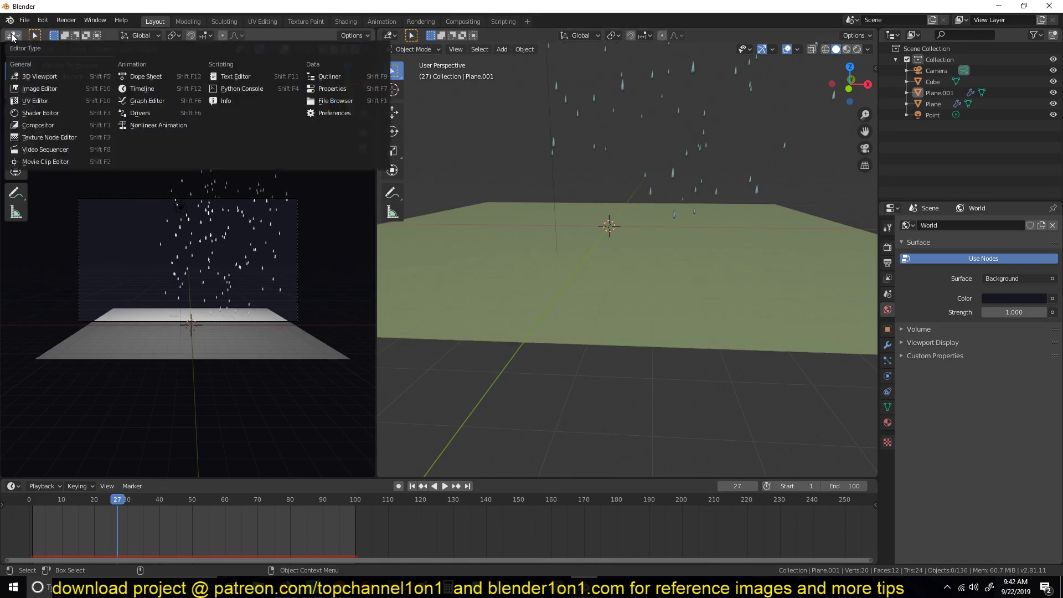
{"action": "left_click", "coordinate": [43, 90]}
{"action": "scroll", "coordinate": [592, 219], "scroll_direction": "down", "scroll_amount": 3}
{"action": "middle_click_drag", "start_coordinate": [592, 220], "coordinate": [648, 208]}
{"action": "key", "text": "space"}
{"action": "key", "text": "space"}
Select the ground plane and subdivide its face repeatedly in Edit Mode into a dense grid
{"action": "left_click", "coordinate": [703, 262]}
{"action": "key", "text": "Tab"}
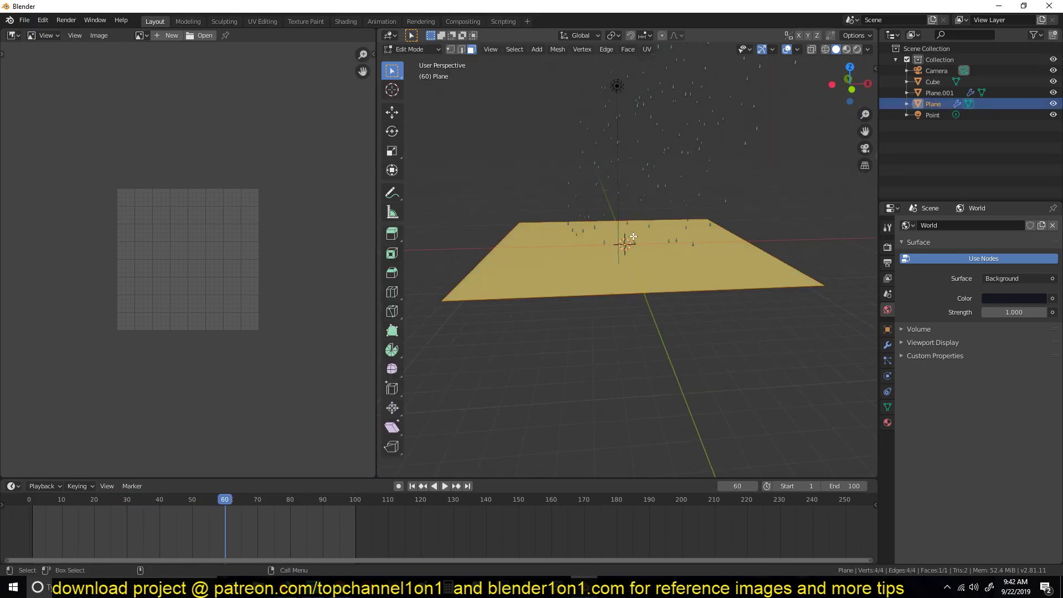
{"action": "right_click", "coordinate": [632, 226]}
{"action": "left_click", "coordinate": [629, 225]}
{"action": "right_click", "coordinate": [629, 225]}
{"action": "left_click", "coordinate": [630, 225]}
{"action": "key", "text": "Tab"}
{"action": "middle_click_drag", "start_coordinate": [645, 256], "coordinate": [686, 256]}
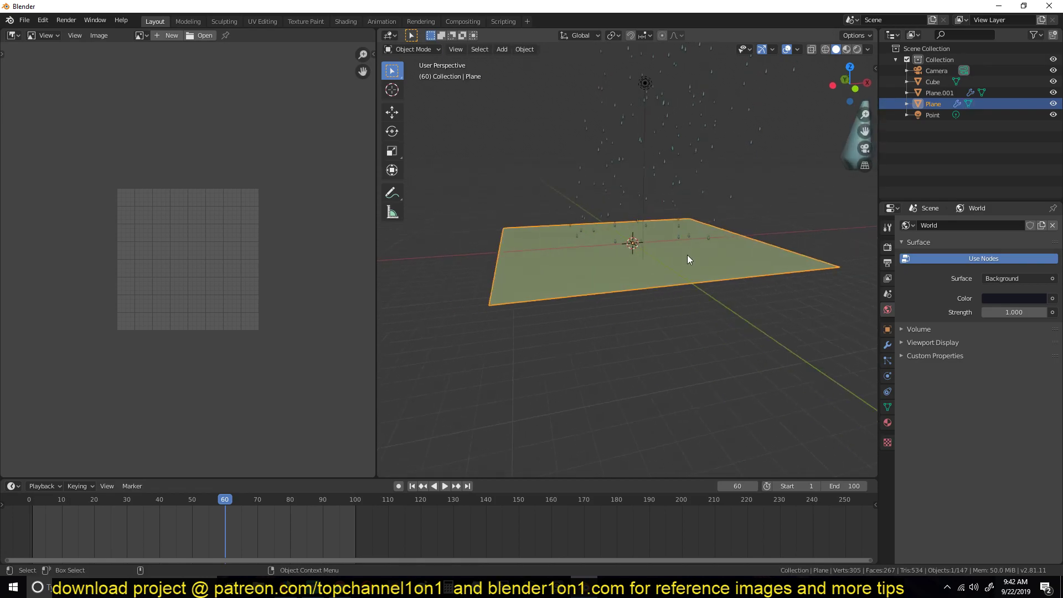
Add a Displace modifier to the ground plane and show its texture settings
{"action": "scroll", "coordinate": [687, 258], "scroll_direction": "up", "scroll_amount": 4}
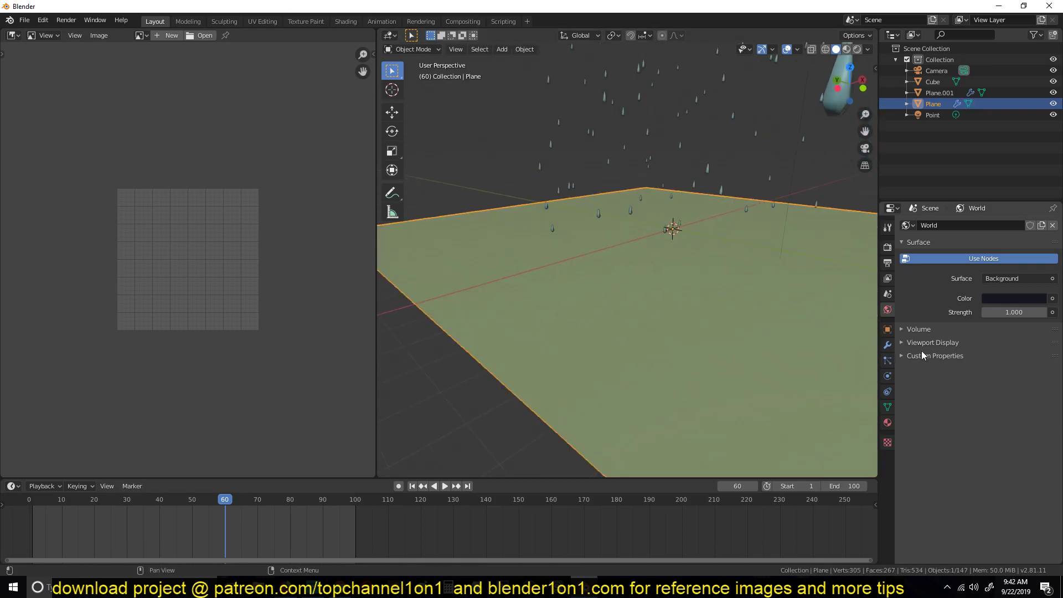
{"action": "left_click", "coordinate": [888, 347]}
{"action": "mouse_move", "coordinate": [755, 304]}
{"action": "middle_mouse_down"}
{"action": "mouse_move", "coordinate": [711, 297]}
{"action": "mouse_move", "coordinate": [753, 311]}
{"action": "middle_mouse_up"}
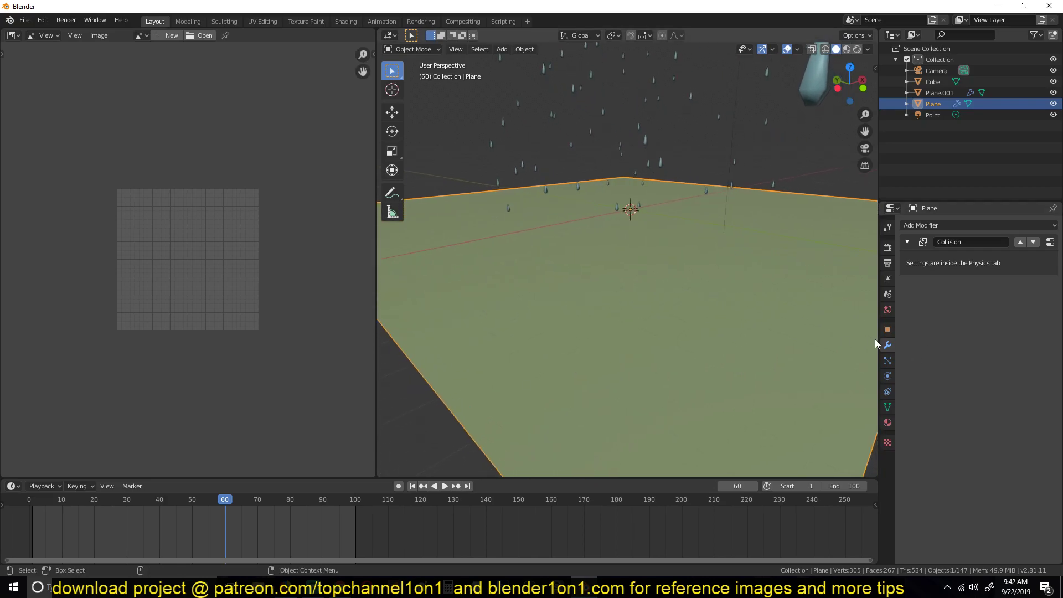
{"action": "left_click", "coordinate": [962, 226]}
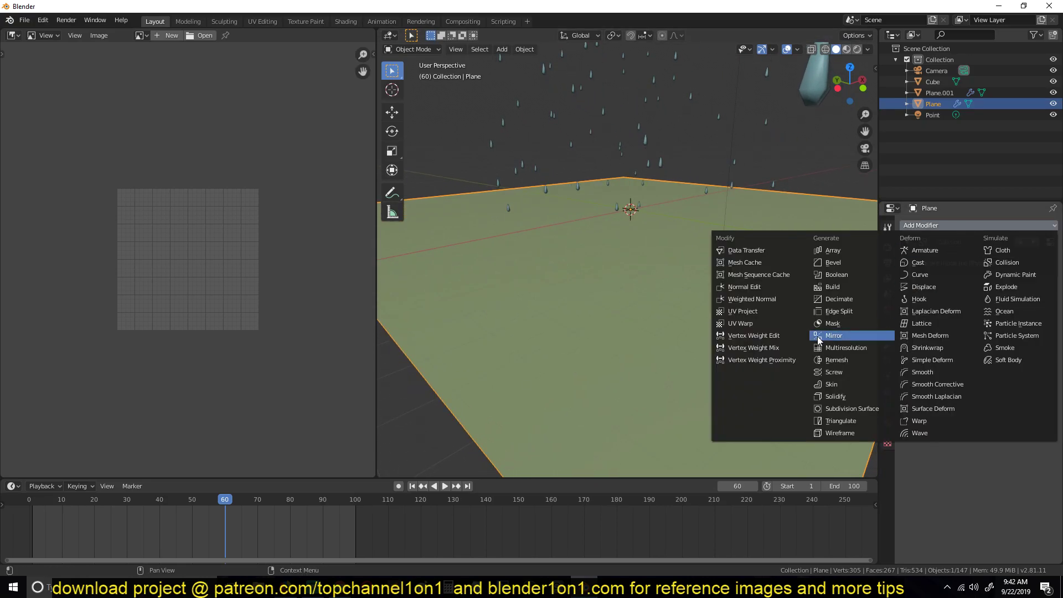
{"action": "left_click", "coordinate": [925, 287]}
{"action": "left_click", "coordinate": [1050, 330]}
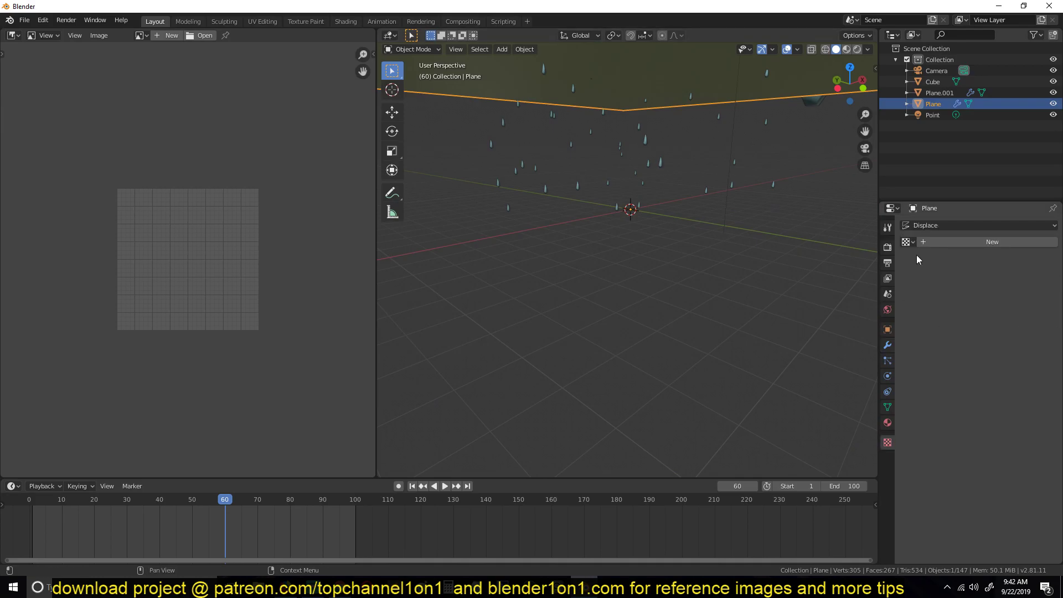
Create a new displacement texture of type Clouds for the ground plane and set its size to 0.18
{"action": "left_click", "coordinate": [992, 242]}
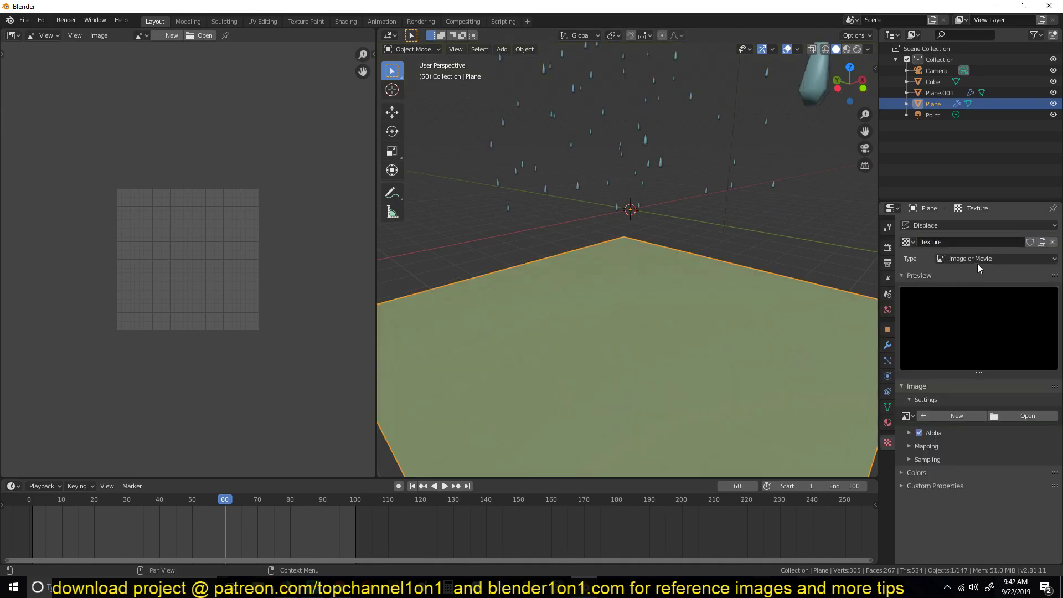
{"action": "left_click", "coordinate": [979, 259]}
{"action": "left_click", "coordinate": [975, 284]}
{"action": "left_click", "coordinate": [981, 261]}
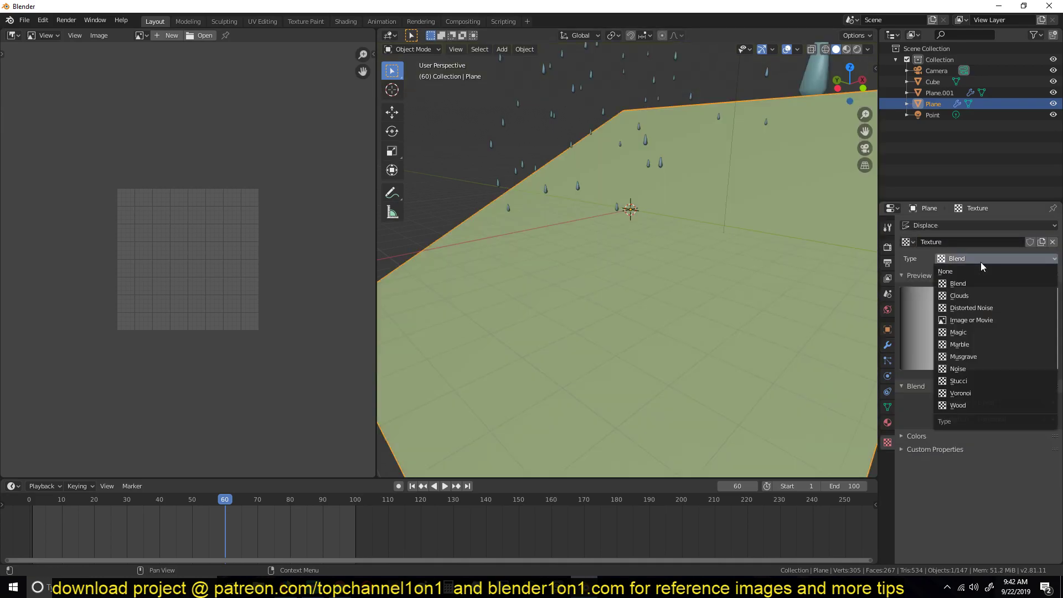
{"action": "left_click", "coordinate": [976, 296]}
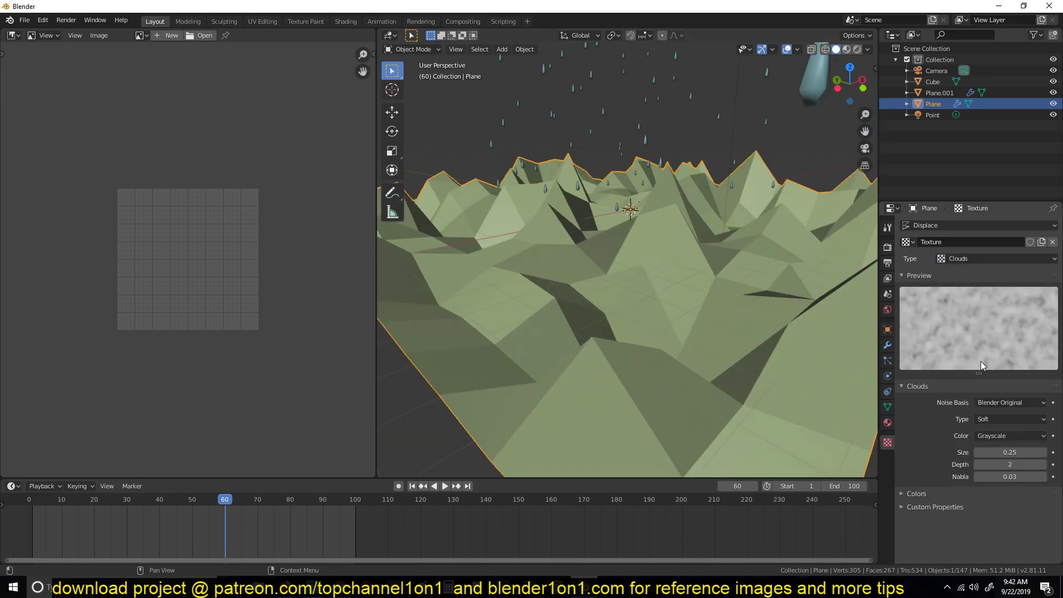
{"action": "mouse_move", "coordinate": [1032, 454]}
{"action": "left_mouse_down"}
{"action": "mouse_move", "coordinate": [1022, 455]}
{"action": "mouse_move", "coordinate": [1042, 454]}
{"action": "mouse_move", "coordinate": [1028, 455]}
{"action": "left_mouse_up"}
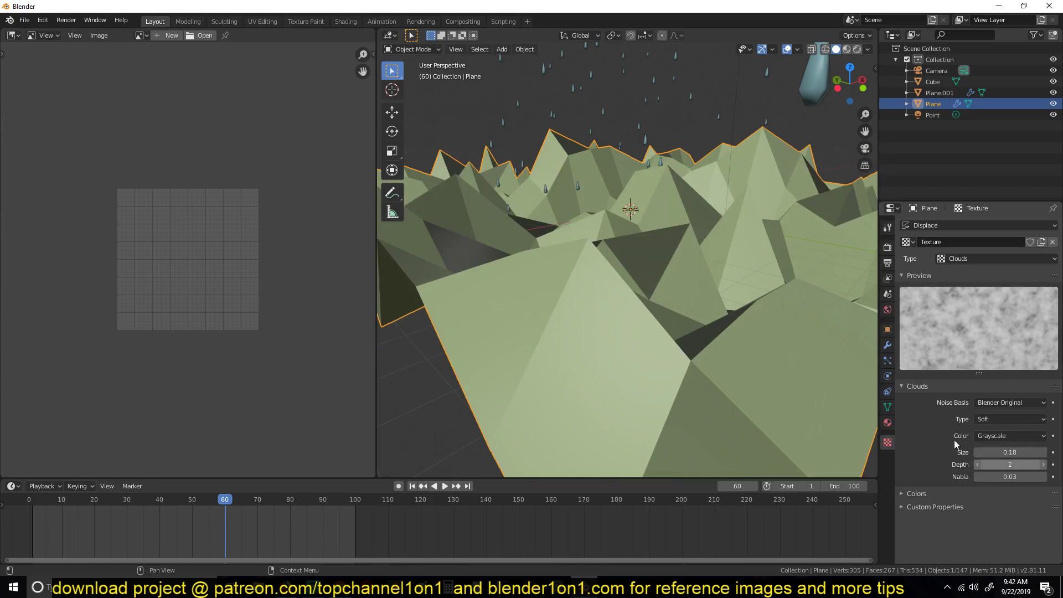
Set the Displace modifier's strength to -0.100 and shade the ground plane smooth
{"action": "left_click", "coordinate": [888, 345]}
{"action": "left_click_drag", "start_coordinate": [1034, 393], "coordinate": [986, 392]}
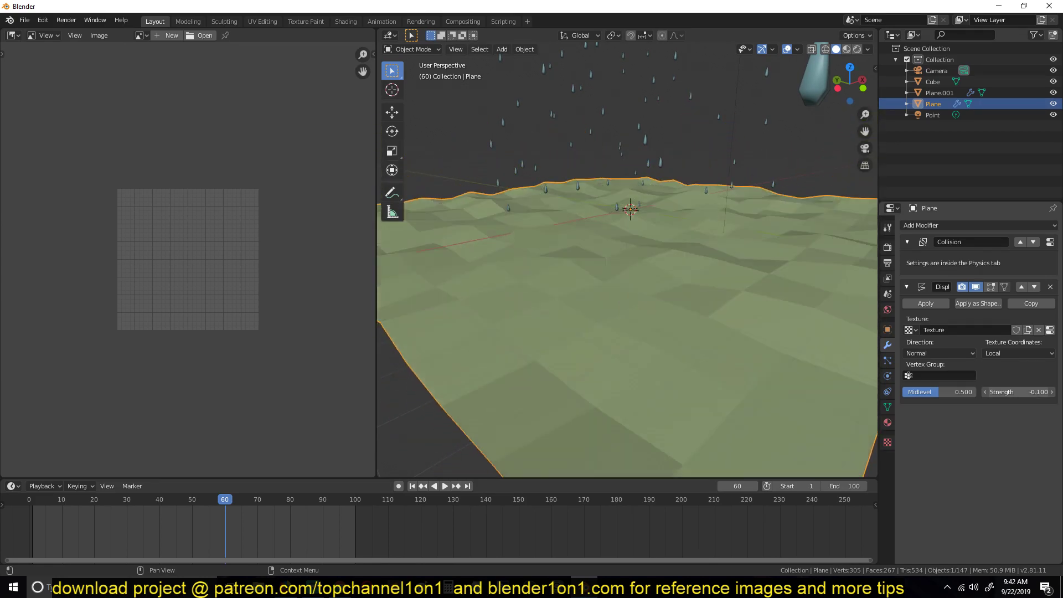
{"action": "right_click", "coordinate": [636, 283]}
{"action": "key", "text": "Escape"}
{"action": "scroll", "coordinate": [645, 283], "scroll_direction": "down", "scroll_amount": 5}
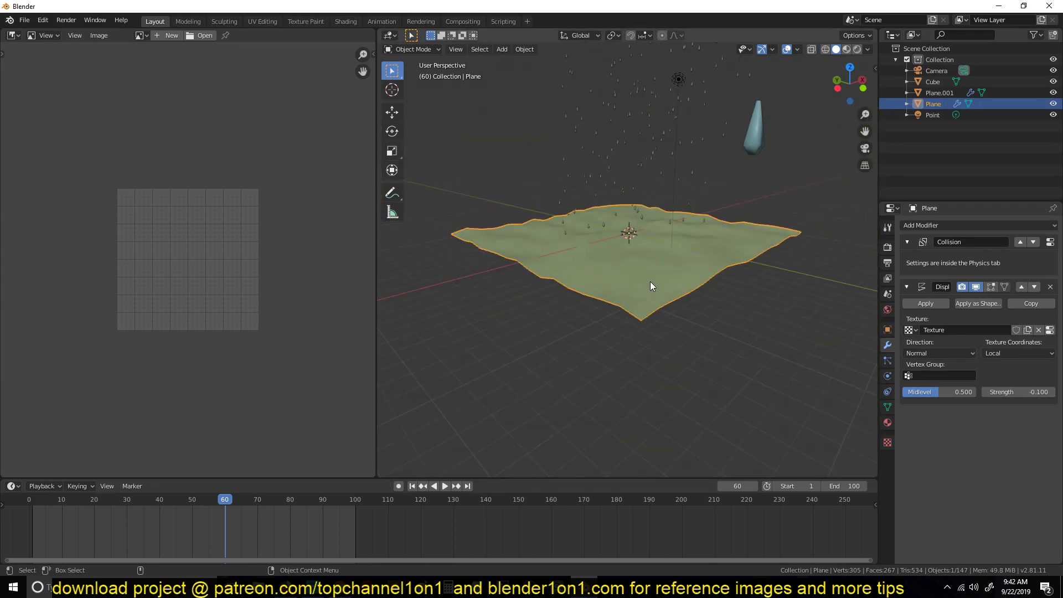
Subdivide the ground plane's mesh once more in Edit Mode for finer displacement
{"action": "scroll", "coordinate": [593, 301], "scroll_direction": "up", "scroll_amount": 5}
{"action": "middle_click_drag", "start_coordinate": [593, 301], "coordinate": [692, 308]}
{"action": "scroll", "coordinate": [675, 281], "scroll_direction": "down", "scroll_amount": 5}
{"action": "key", "text": "Tab"}
{"action": "right_click", "coordinate": [700, 248]}
{"action": "left_click", "coordinate": [700, 247]}
{"action": "right_click", "coordinate": [700, 247]}
{"action": "key", "text": "Tab"}
{"action": "middle_click_drag", "start_coordinate": [802, 288], "coordinate": [680, 224]}
{"action": "scroll", "coordinate": [783, 303], "scroll_direction": "up", "scroll_amount": 2}
{"action": "scroll", "coordinate": [783, 304], "scroll_direction": "down", "scroll_amount": 6}
{"action": "scroll", "coordinate": [710, 273], "scroll_direction": "up", "scroll_amount": 4}
{"action": "scroll", "coordinate": [726, 281], "scroll_direction": "down", "scroll_amount": 3}
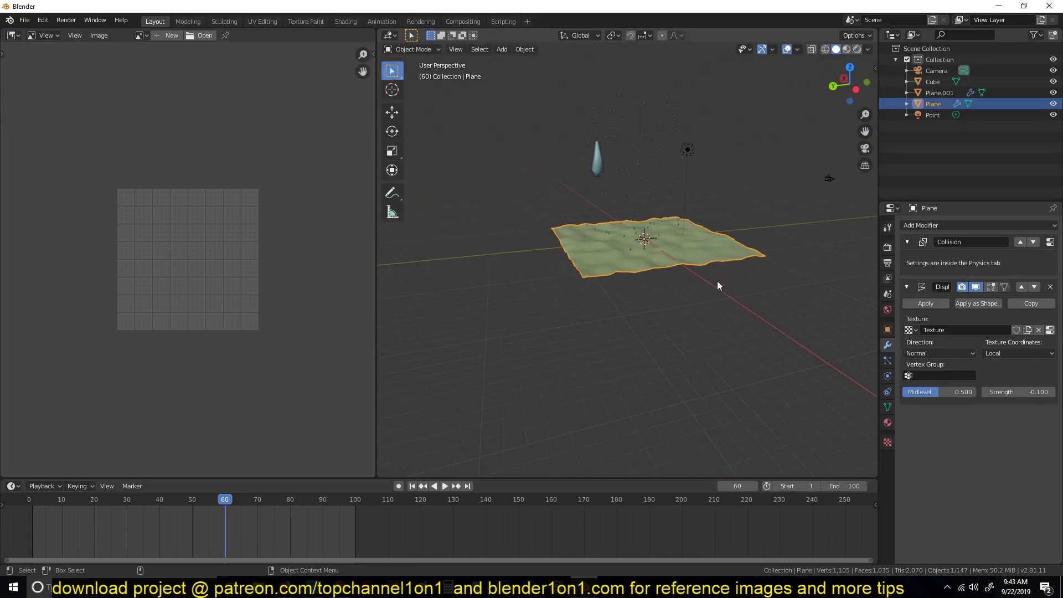
Add an empty and move it along the X axis to about -18.385 m, outside the ground plane
{"action": "left_click", "coordinate": [709, 281]}
{"action": "key", "text": "shift+a"}
{"action": "mouse_move", "coordinate": [667, 255]}
{"action": "left_click", "coordinate": [746, 254]}
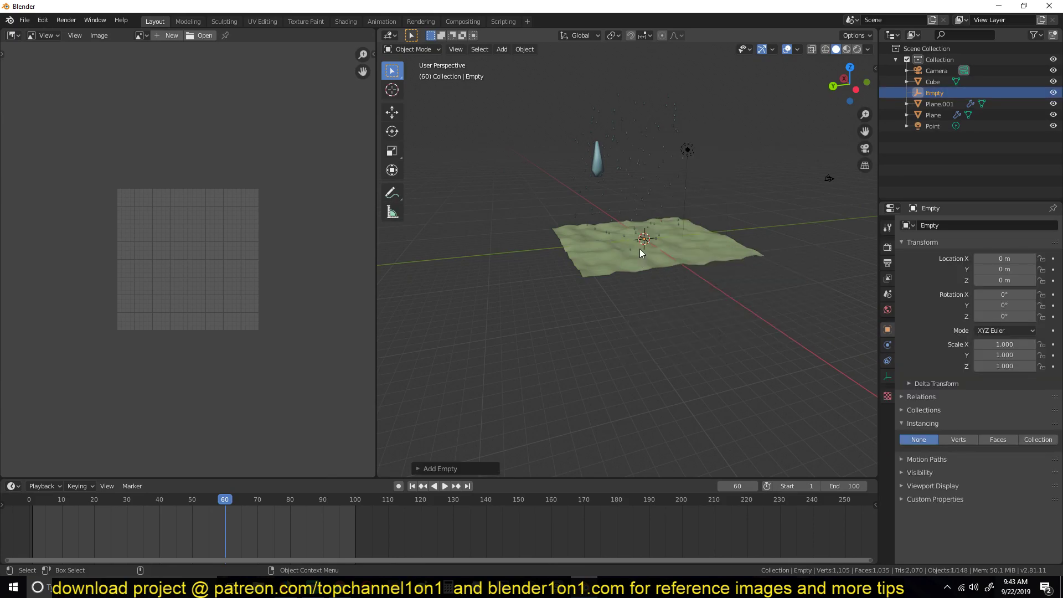
{"action": "key", "text": "g"}
{"action": "key", "text": "y"}
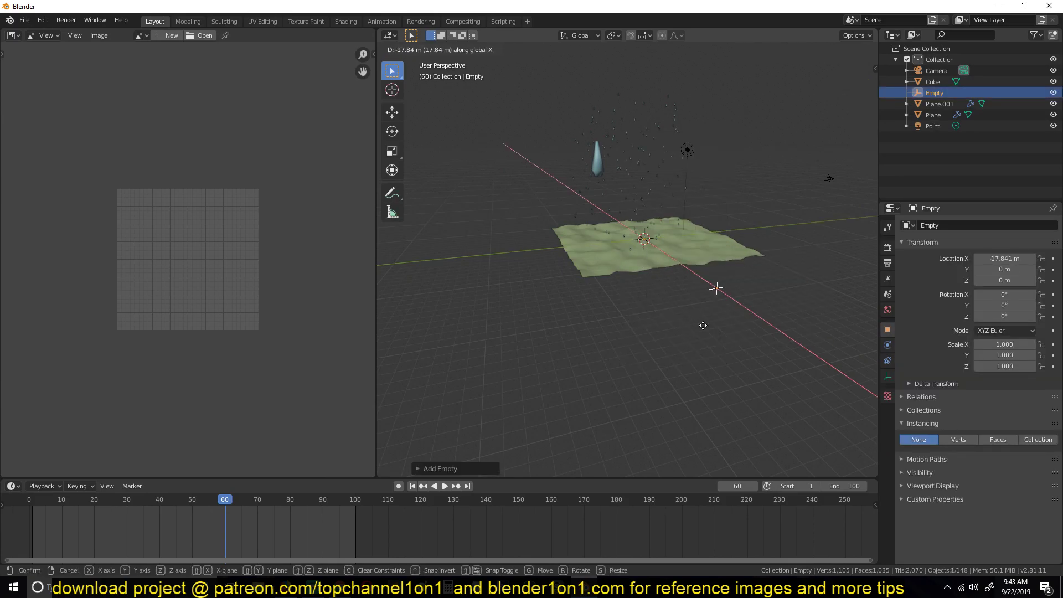
{"action": "left_click", "coordinate": [707, 312]}
Set the ground plane's Displace texture coordinates to Object and pick the empty as the reference object
{"action": "left_click", "coordinate": [717, 257]}
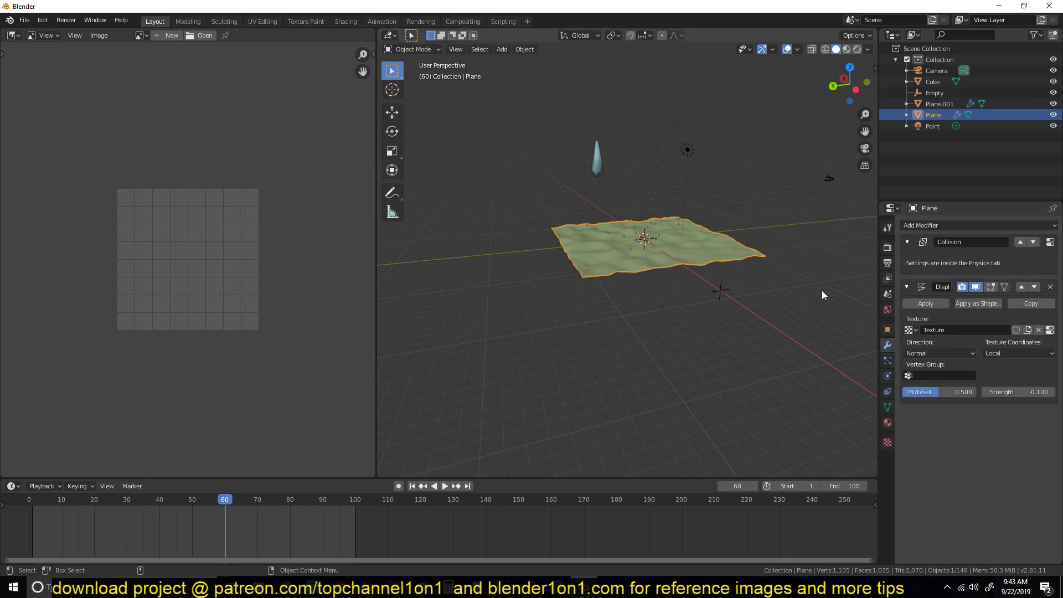
{"action": "left_click", "coordinate": [1019, 355]}
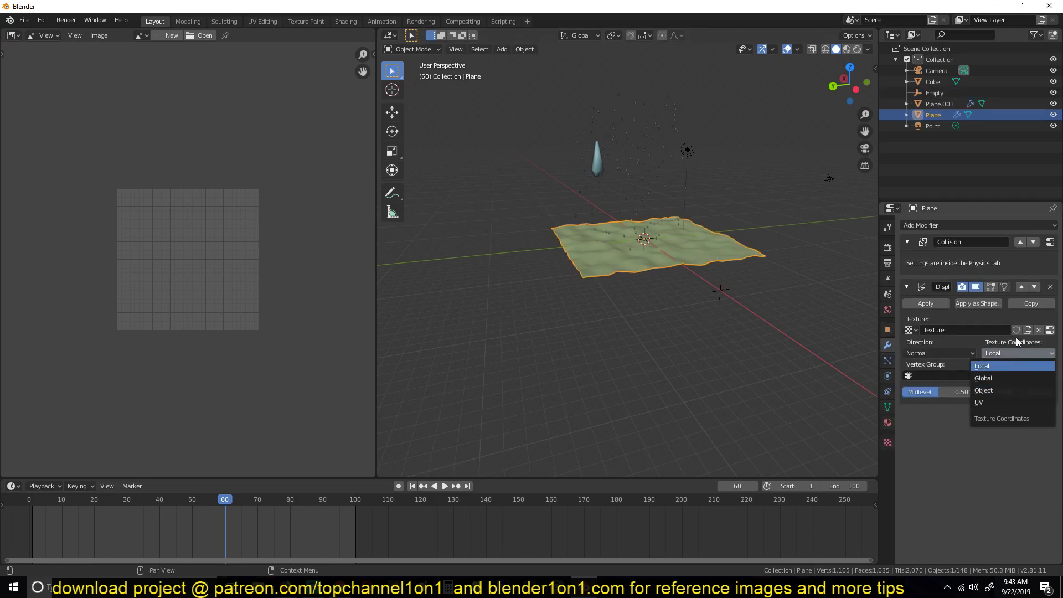
{"action": "left_click", "coordinate": [1002, 391]}
{"action": "left_click", "coordinate": [1051, 376]}
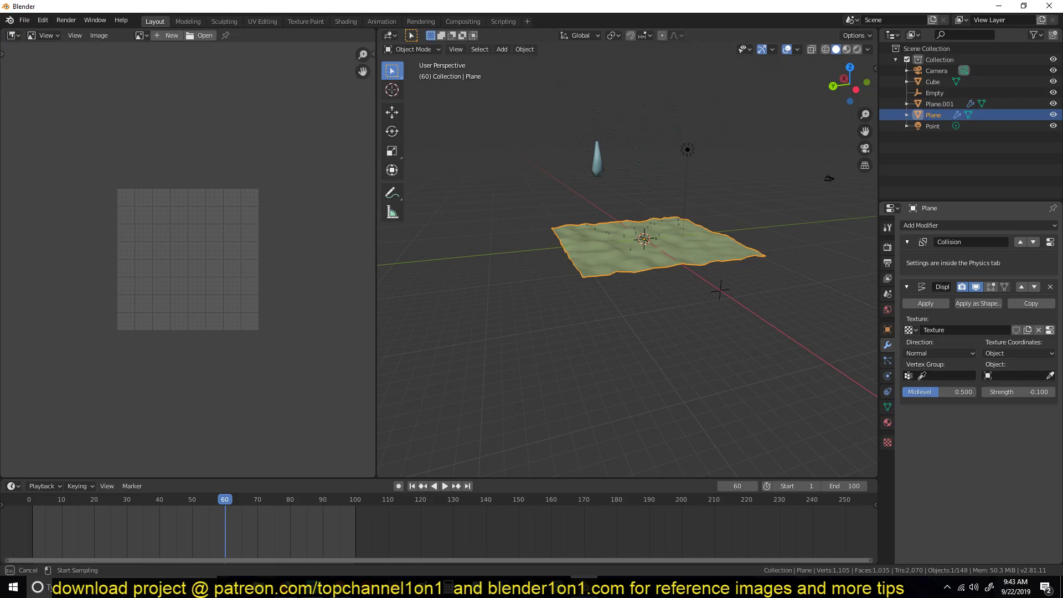
{"action": "left_click", "coordinate": [723, 285]}
Select the empty and scale it up uniformly to about 26.066
{"action": "left_click", "coordinate": [722, 294]}
{"action": "key", "text": "s"}
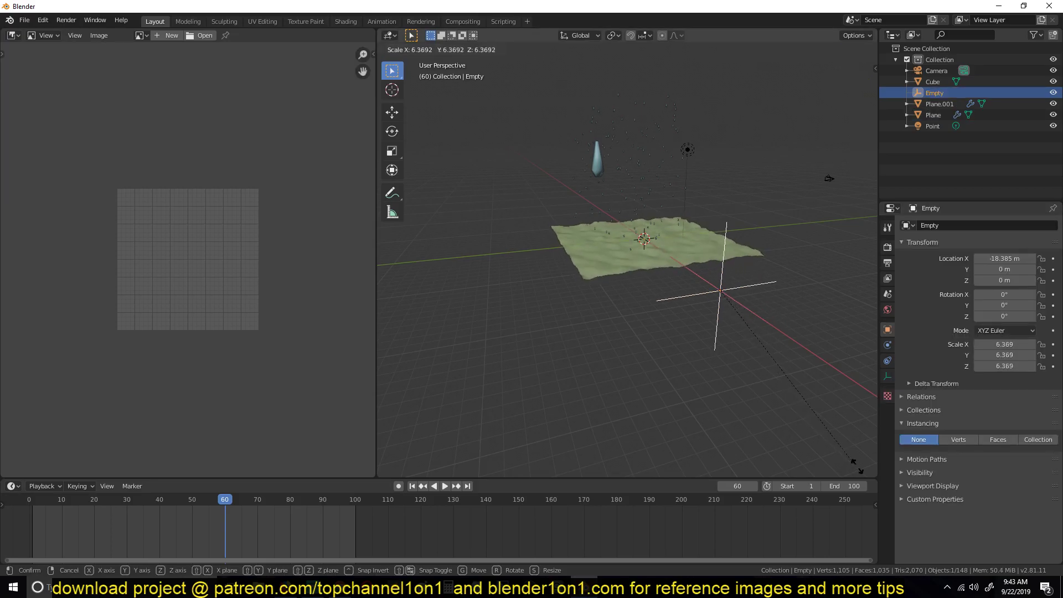
{"action": "left_click", "coordinate": [534, 116]}
{"action": "key", "text": "s"}
{"action": "left_click", "coordinate": [860, 280]}
Start playback, select the ground plane and move its Displace modifier above Collision in the stack
{"action": "middle_click_drag", "start_coordinate": [858, 279], "coordinate": [737, 264]}
{"action": "scroll", "coordinate": [723, 282], "scroll_direction": "up", "scroll_amount": 6}
{"action": "key", "text": "space"}
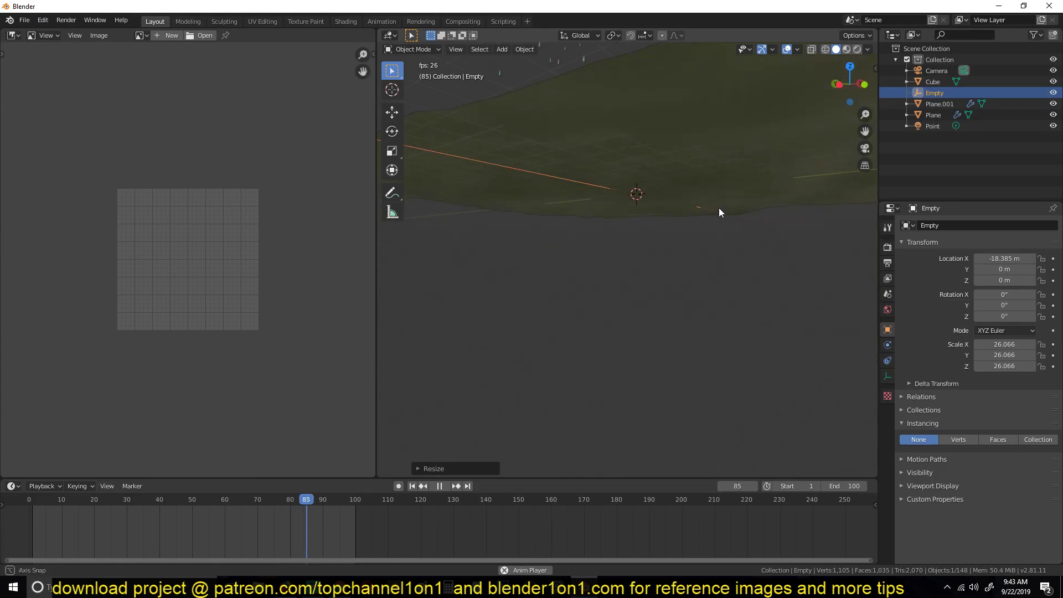
{"action": "left_click", "coordinate": [725, 238]}
{"action": "left_click", "coordinate": [888, 345]}
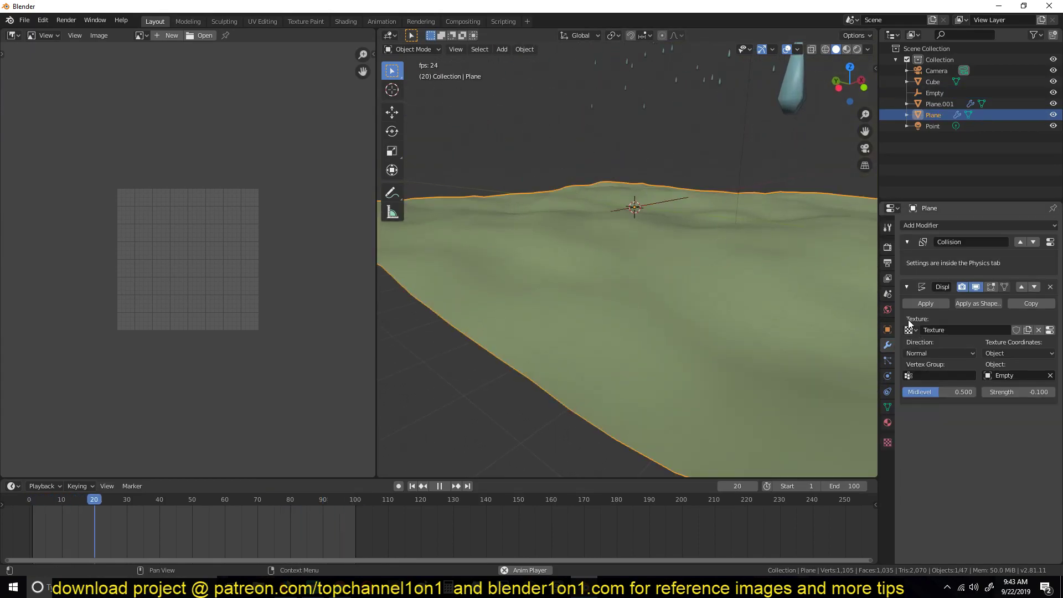
{"action": "left_click", "coordinate": [1023, 287]}
Examine how the rain meets the displaced ground and review the ground plane's collision settings
{"action": "middle_click_drag", "start_coordinate": [591, 168], "coordinate": [631, 212]}
{"action": "middle_click_drag", "start_coordinate": [520, 263], "coordinate": [624, 271]}
{"action": "left_click", "coordinate": [606, 281]}
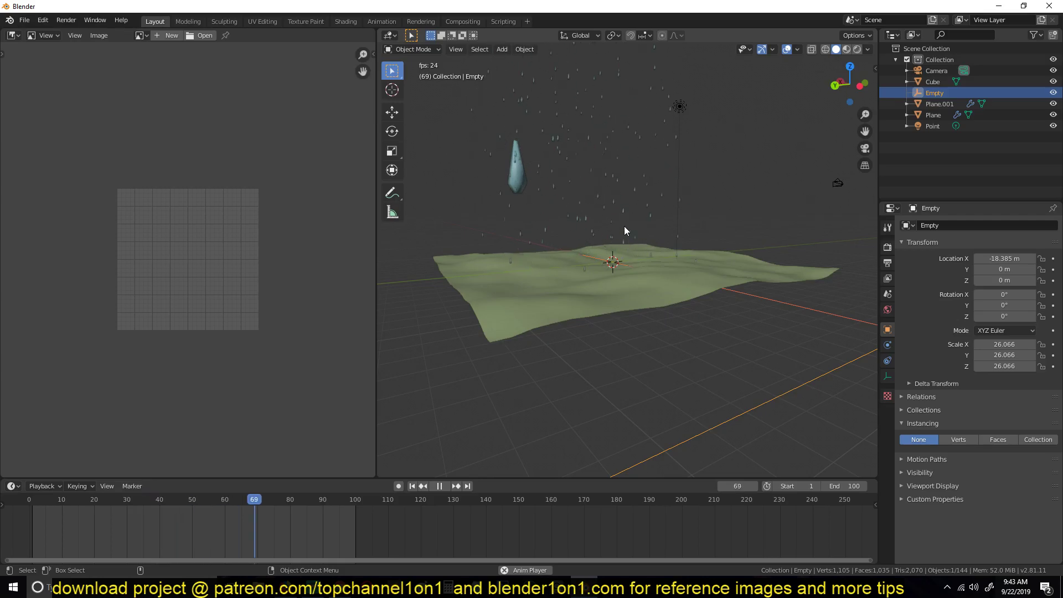
{"action": "scroll", "coordinate": [636, 257], "scroll_direction": "up", "scroll_amount": 4}
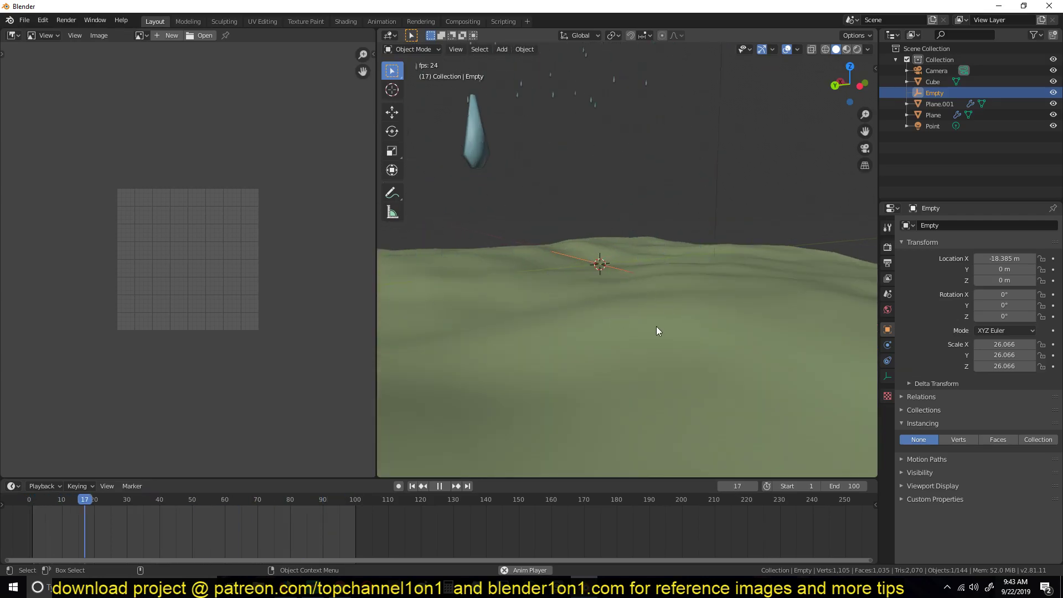
{"action": "middle_click_drag", "start_coordinate": [657, 331], "coordinate": [611, 286]}
{"action": "left_click", "coordinate": [620, 269]}
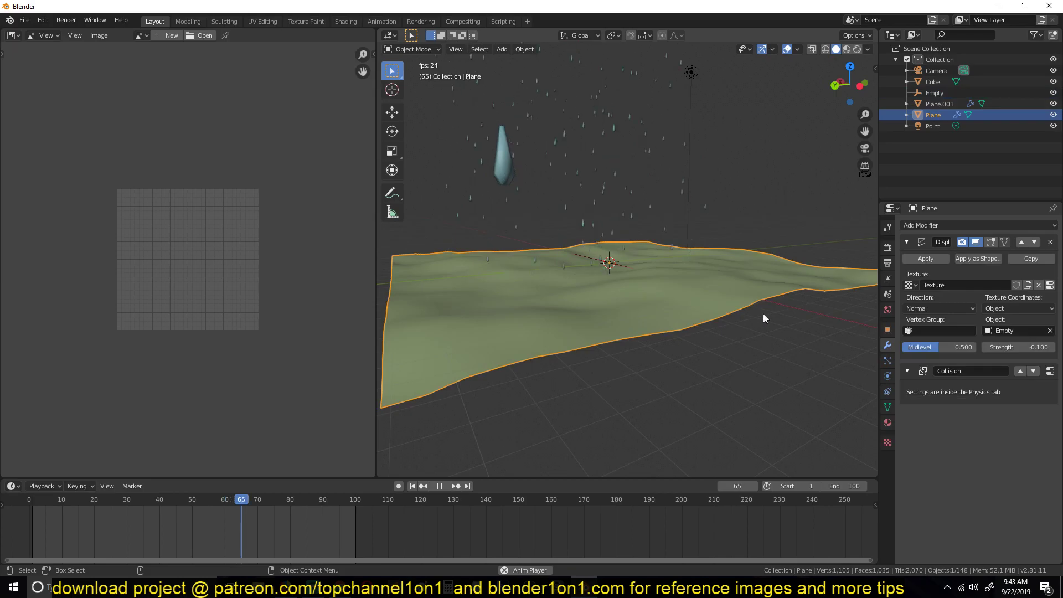
{"action": "left_click", "coordinate": [888, 377]}
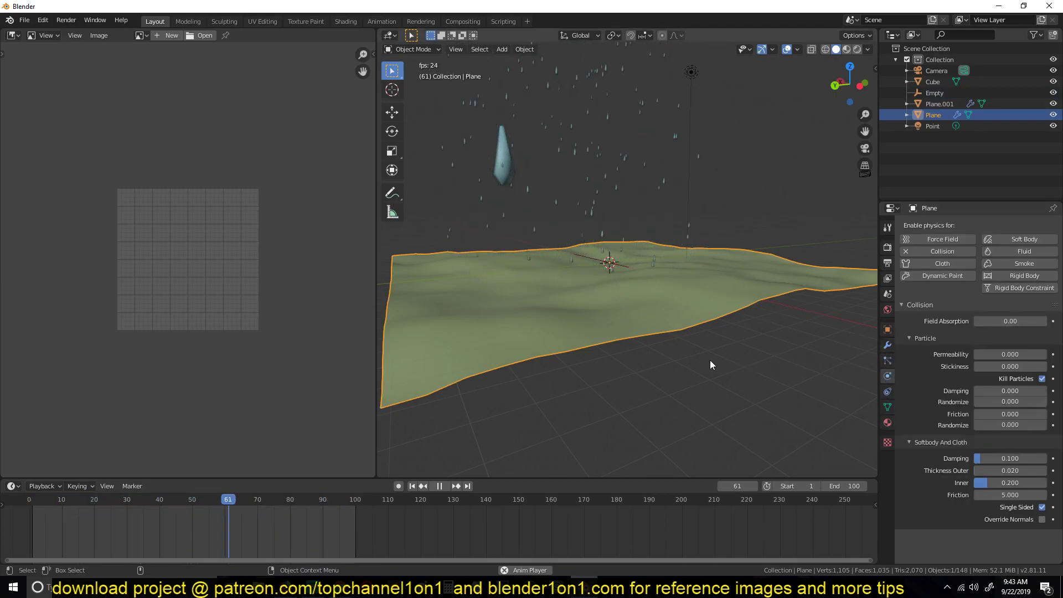
{"action": "middle_click_drag", "start_coordinate": [660, 283], "coordinate": [653, 278], "text": "shift"}
Add a new emitter particle system to the ground plane
{"action": "left_click", "coordinate": [886, 355]}
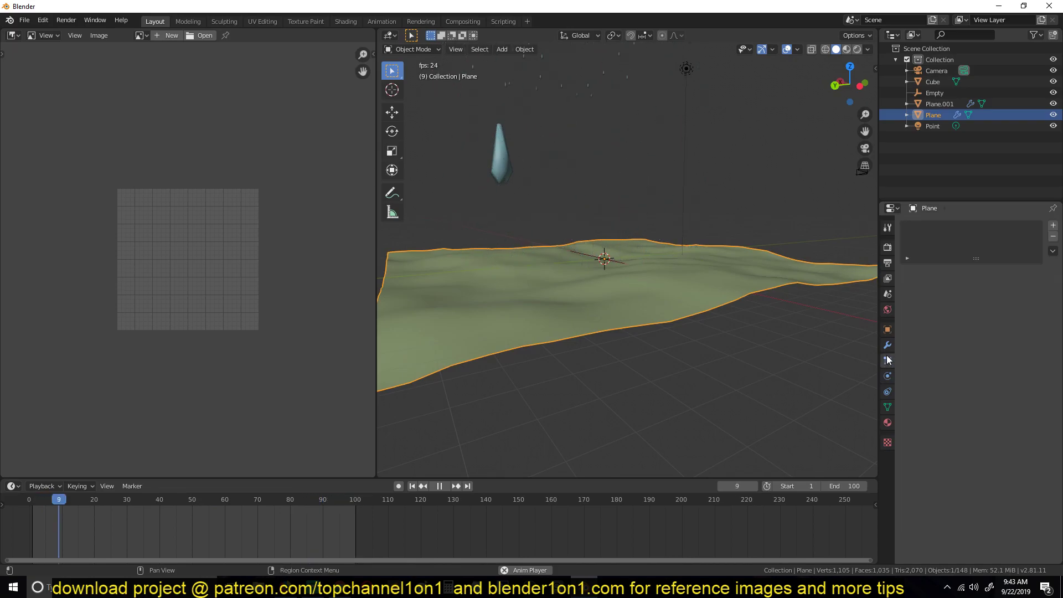
{"action": "left_click", "coordinate": [1054, 225]}
{"action": "middle_click_drag", "start_coordinate": [484, 295], "coordinate": [571, 268]}
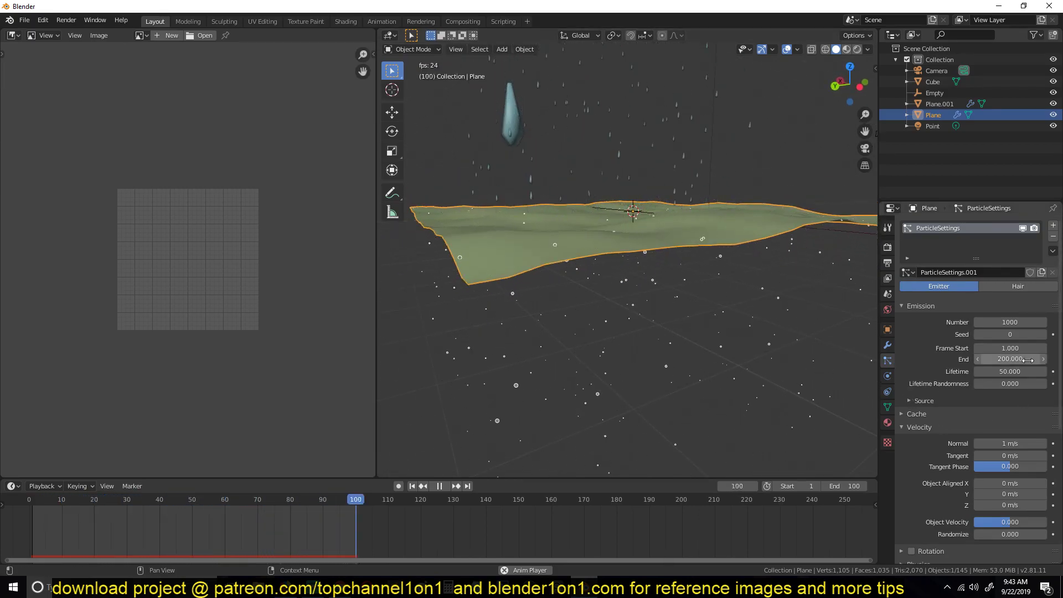
Try a Normal velocity of 10 m/s for the ground plane's particles
{"action": "scroll", "coordinate": [946, 412], "scroll_direction": "down", "scroll_amount": 5}
{"action": "scroll", "coordinate": [927, 468], "scroll_direction": "down", "scroll_amount": 4}
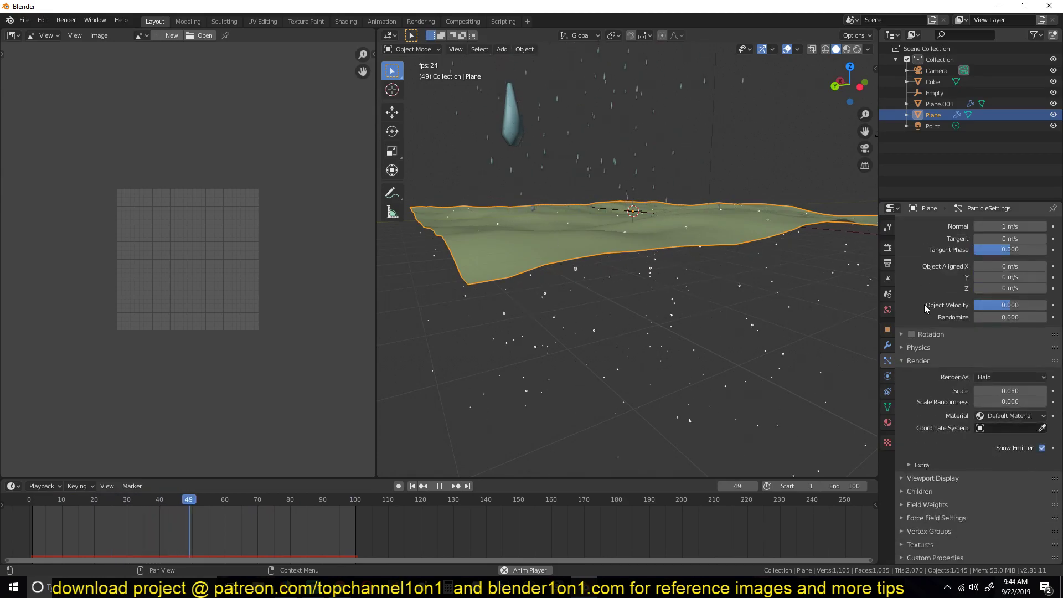
{"action": "scroll", "coordinate": [925, 304], "scroll_direction": "up", "scroll_amount": 3}
{"action": "left_click", "coordinate": [994, 314]}
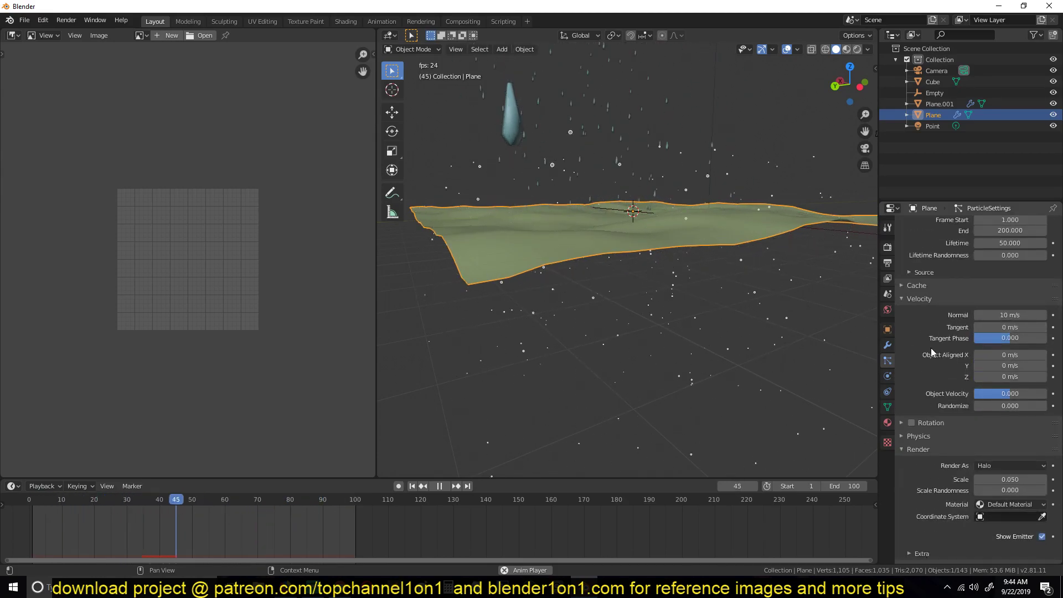
Set the Normal velocity of the ground plane's particles to 5 m/s
{"action": "middle_click_drag", "start_coordinate": [748, 310], "coordinate": [670, 210]}
{"action": "left_click", "coordinate": [982, 315]}
{"action": "type", "text": "1"}
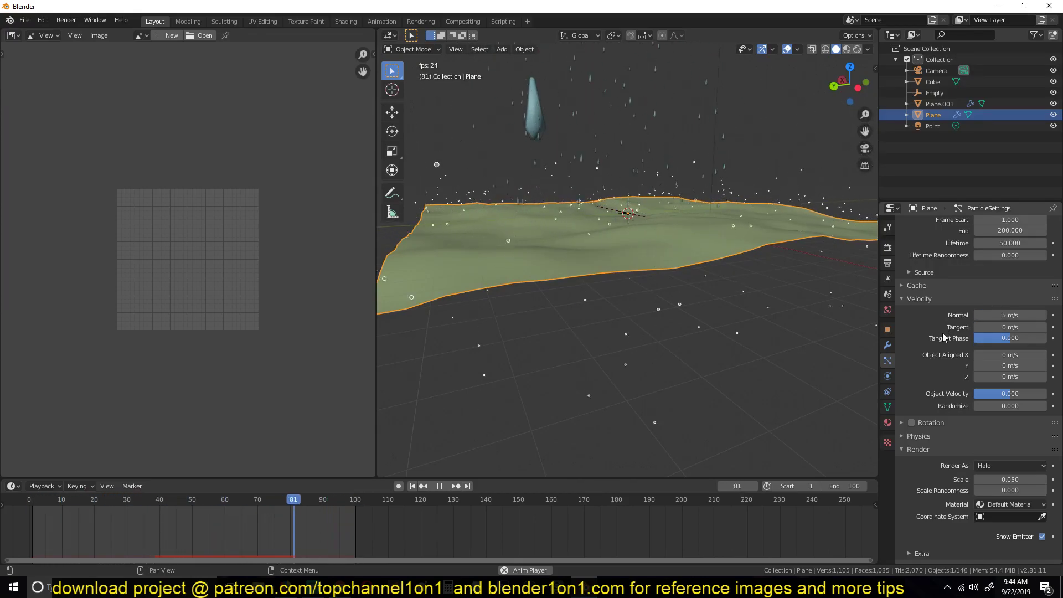
Review the ground plane's modifier stack and its collision physics settings
{"action": "middle_click_drag", "start_coordinate": [583, 228], "coordinate": [660, 231]}
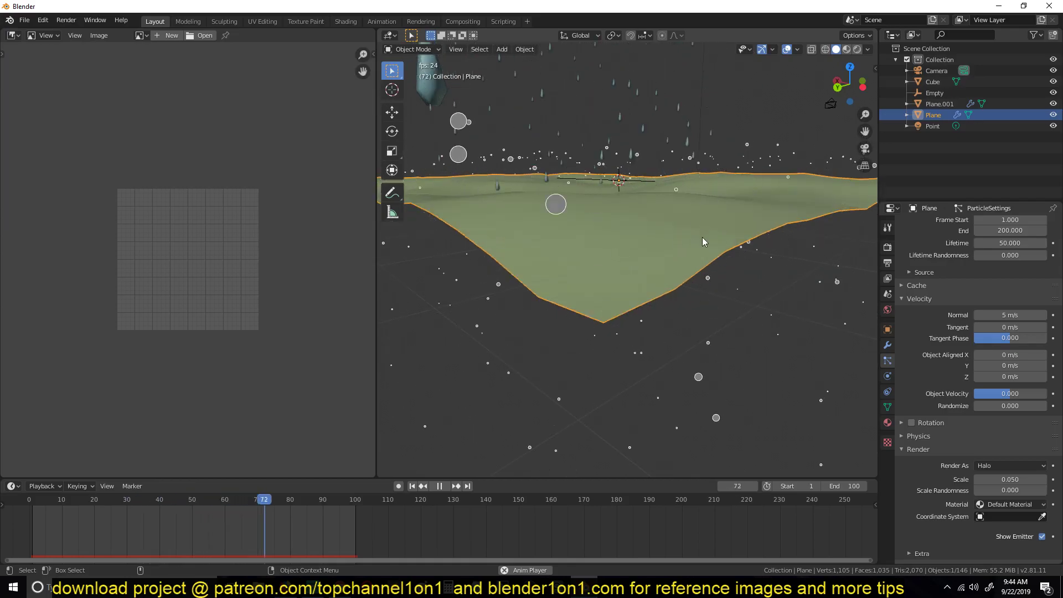
{"action": "left_click", "coordinate": [888, 345]}
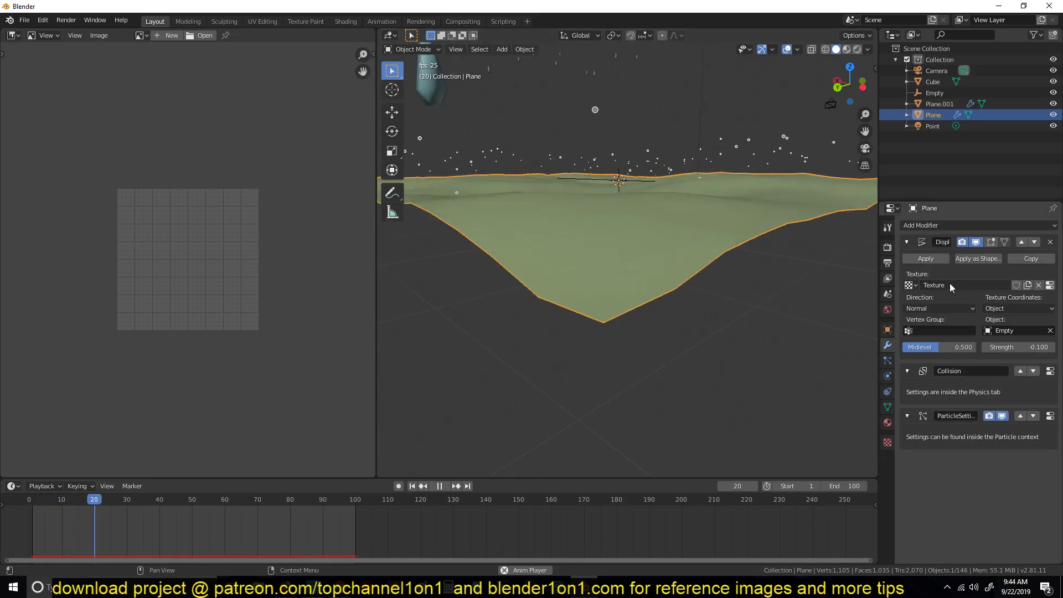
{"action": "left_click", "coordinate": [889, 378]}
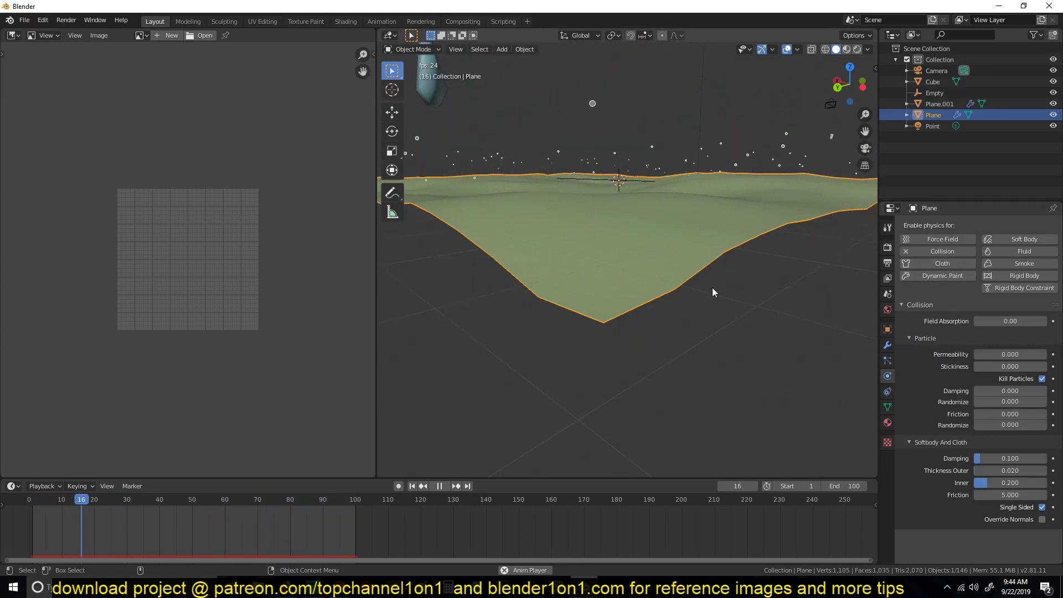
{"action": "left_click", "coordinate": [888, 345]}
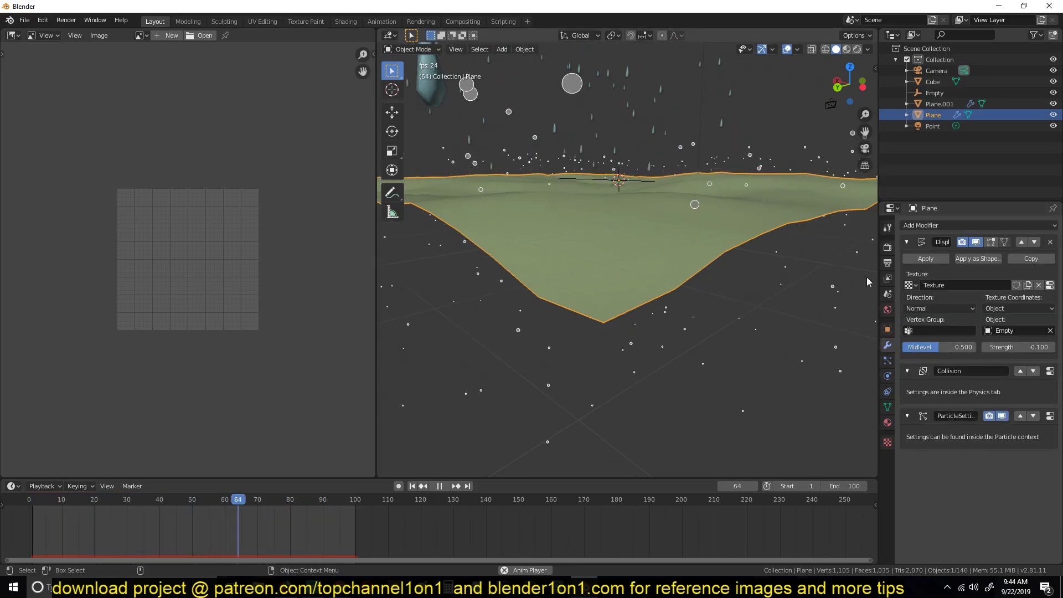
{"action": "left_click", "coordinate": [888, 376]}
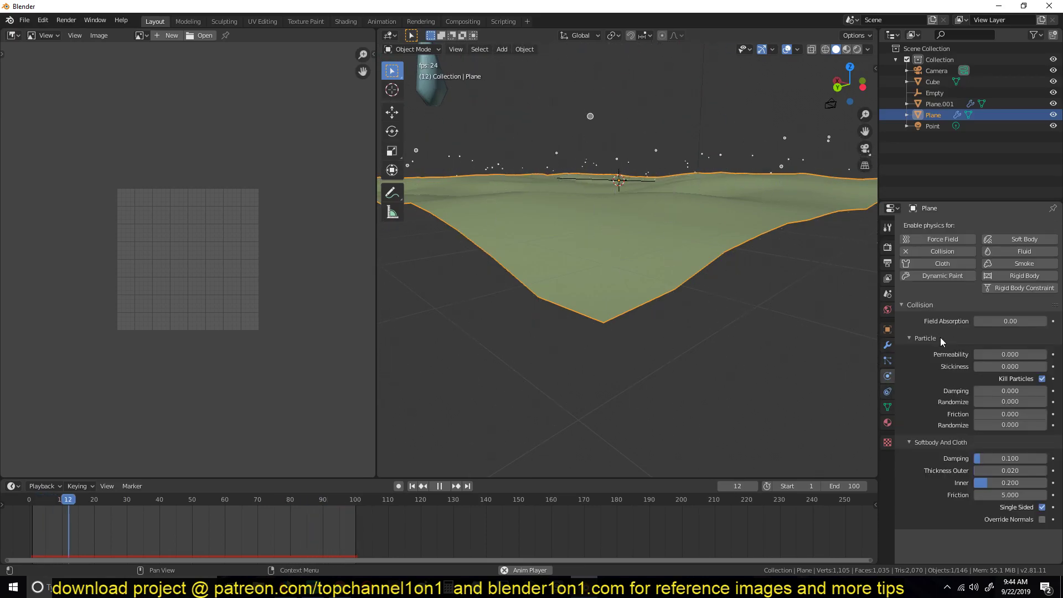
Try a Lifetime of 10 frames for the ground plane's particles
{"action": "left_click", "coordinate": [888, 361]}
{"action": "scroll", "coordinate": [925, 289], "scroll_direction": "up", "scroll_amount": 5}
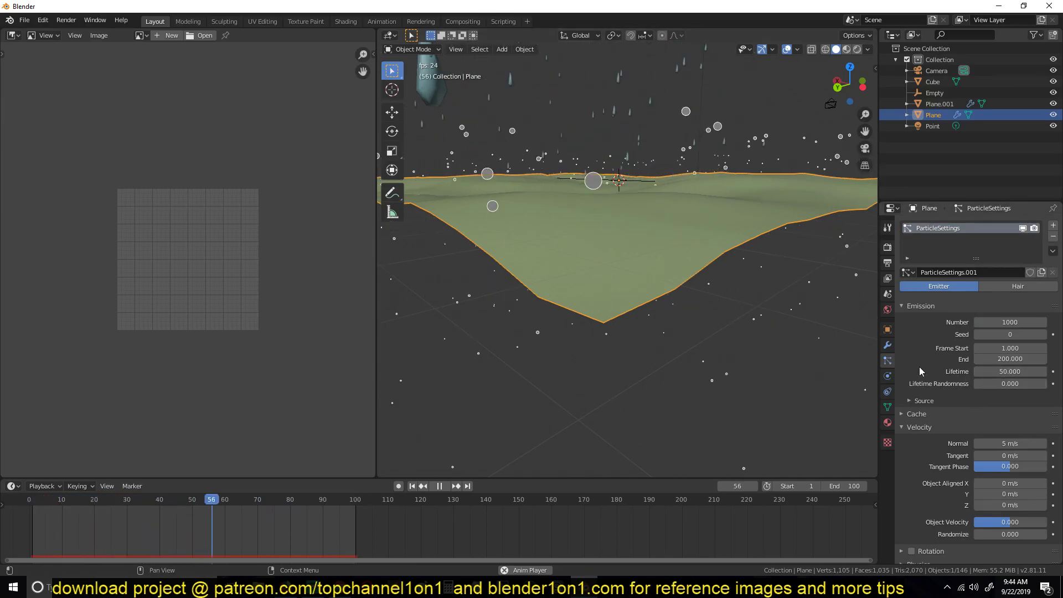
{"action": "left_click", "coordinate": [1021, 369]}
{"action": "type", "text": "10"}
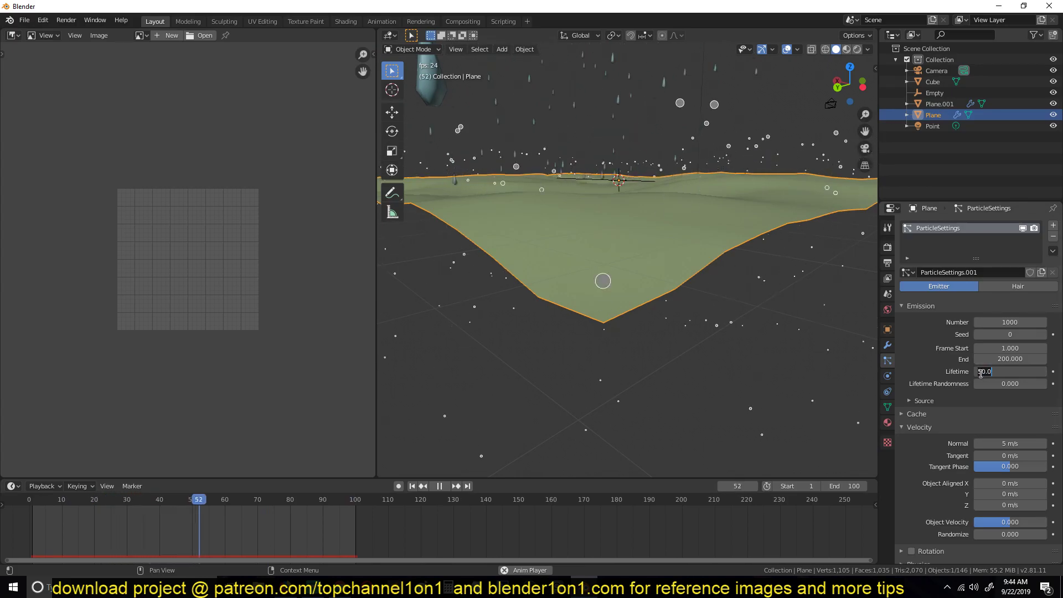
{"action": "key", "text": "Return"}
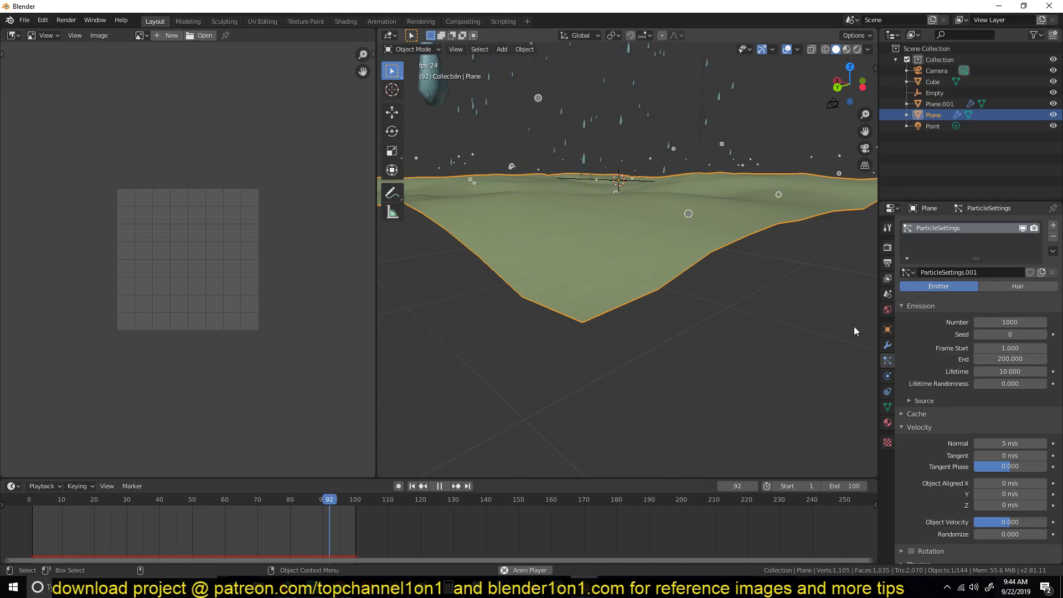
Try longer Lifetime values of 20 and 30 frames for the ground plane's particles
{"action": "left_click", "coordinate": [1010, 372]}
{"action": "type", "text": "20"}
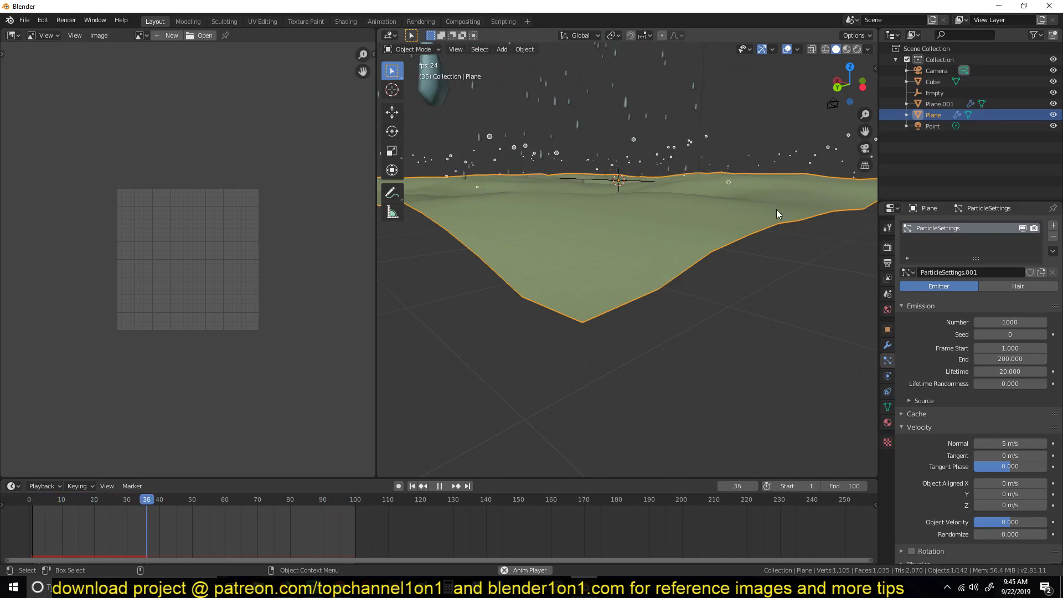
{"action": "double_click", "coordinate": [1011, 371]}
{"action": "type", "text": "30"}
{"action": "key", "text": "Return"}
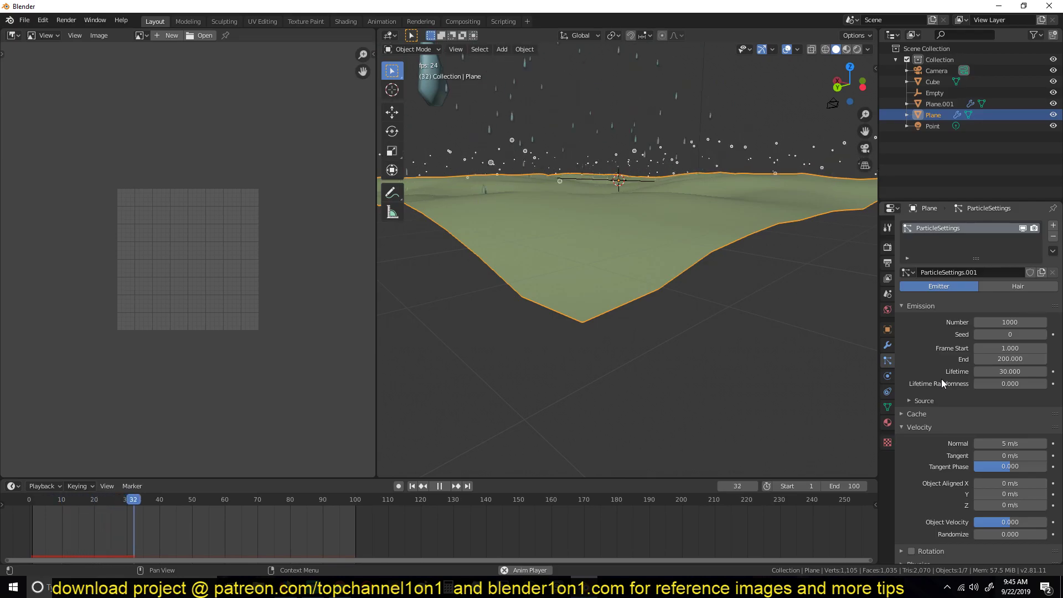
Try a Gravity field weight of 1.2 for the ground plane's particles
{"action": "scroll", "coordinate": [952, 418], "scroll_direction": "down", "scroll_amount": 1}
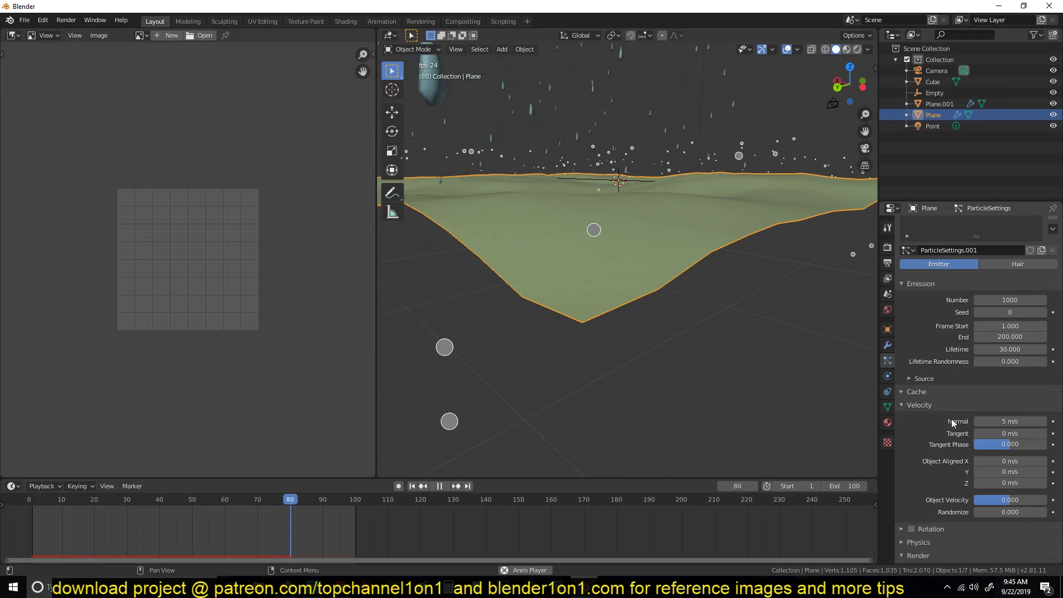
{"action": "scroll", "coordinate": [951, 418], "scroll_direction": "down", "scroll_amount": 8}
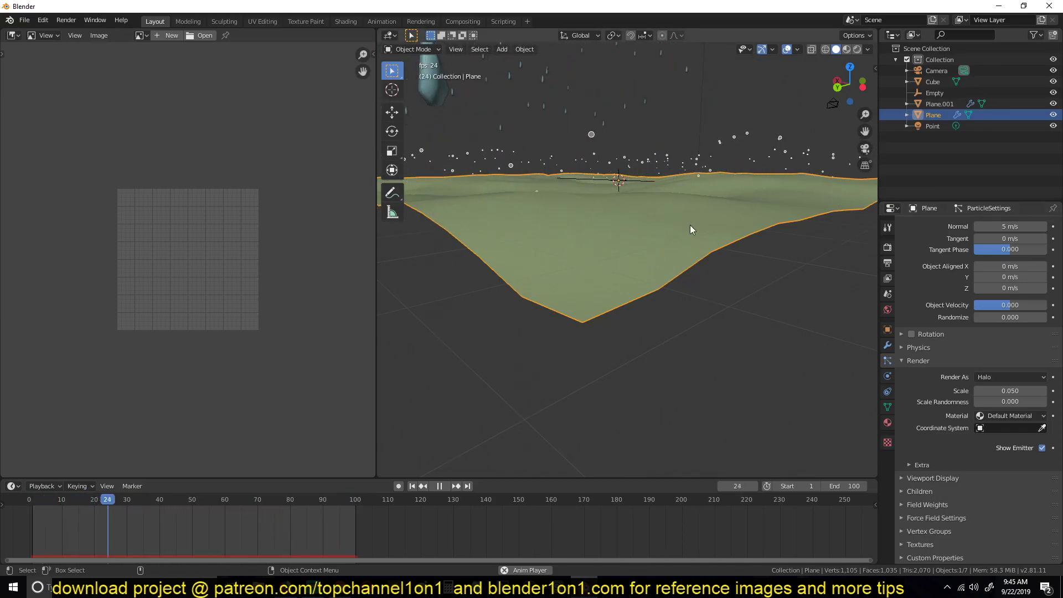
{"action": "left_click", "coordinate": [934, 506]}
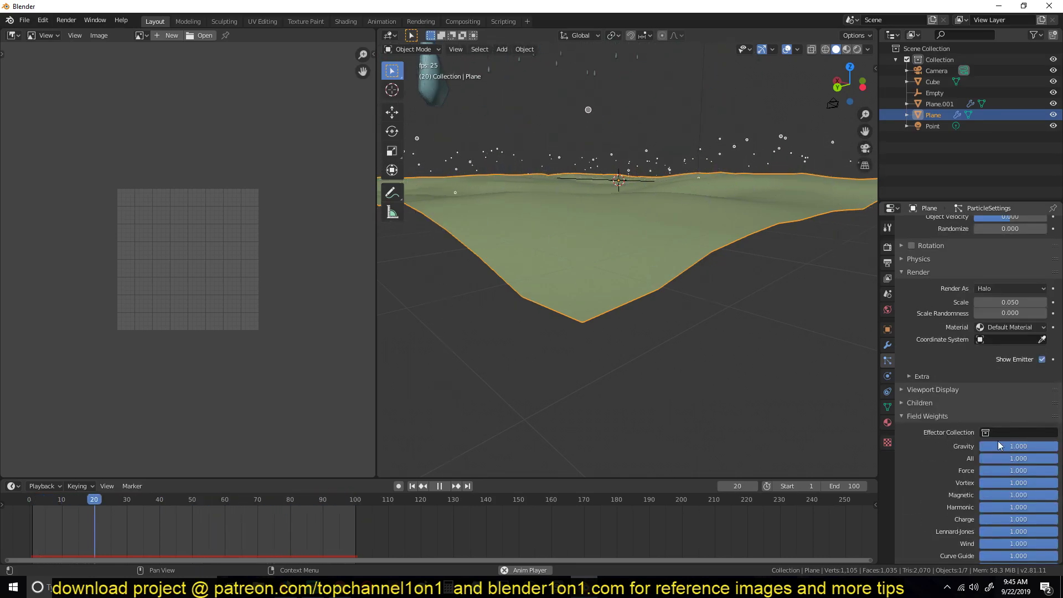
{"action": "left_click", "coordinate": [998, 446]}
{"action": "type", "text": "1.2"}
{"action": "key", "text": "Return"}
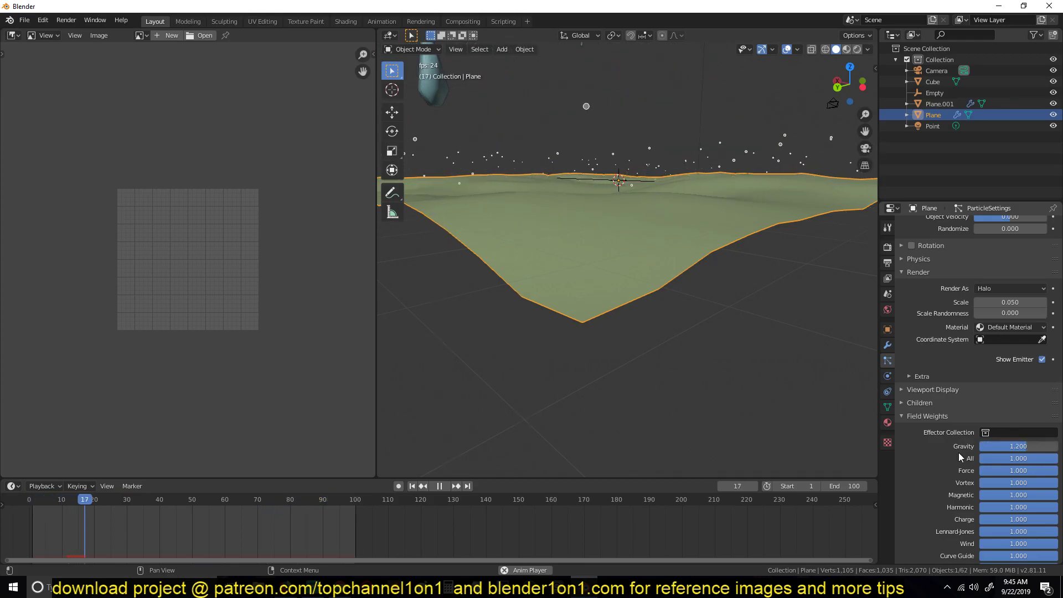
Increase the Gravity field weight of the ground plane's particles to 2 and finally to 3
{"action": "left_click", "coordinate": [1021, 446]}
{"action": "type", "text": "2"}
{"action": "key", "text": "Return"}
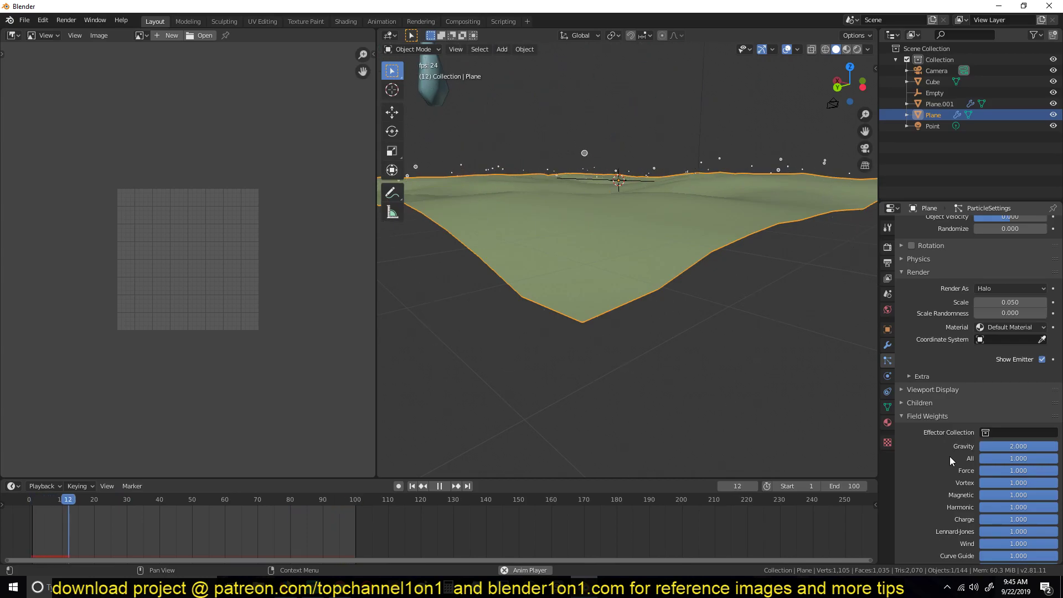
{"action": "left_click", "coordinate": [992, 450]}
{"action": "type", "text": "3"}
{"action": "key", "text": "Return"}
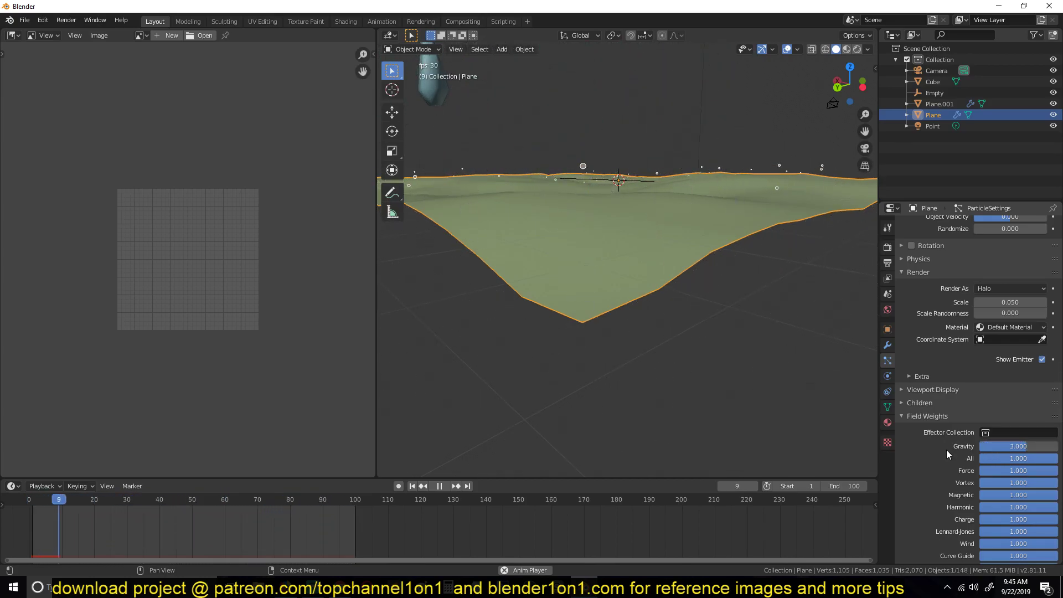
Shorten the Lifetime of the ground plane's particles to 10 frames
{"action": "scroll", "coordinate": [580, 307], "scroll_direction": "down", "scroll_amount": 6}
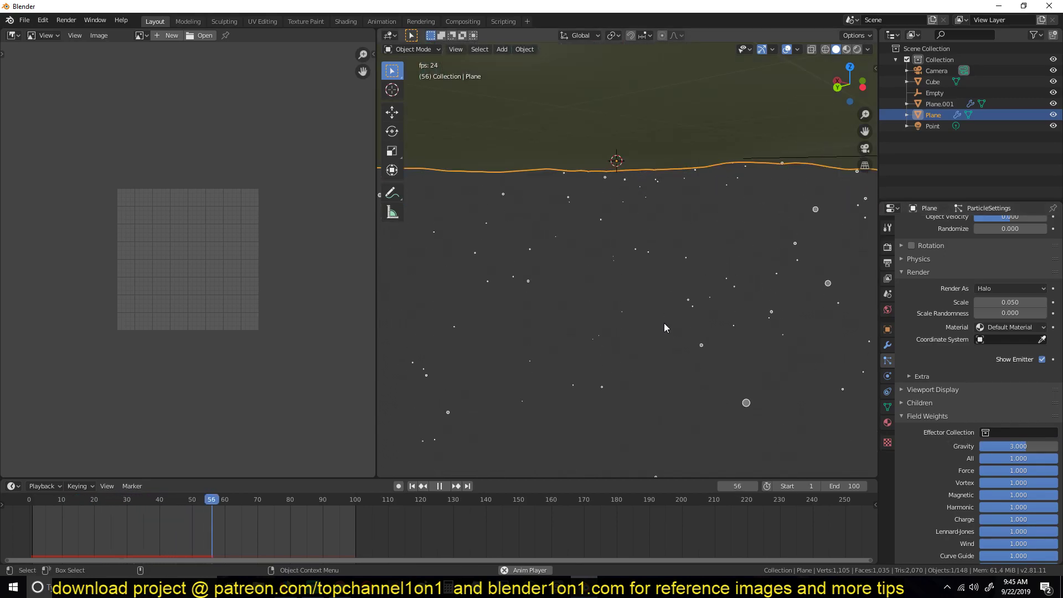
{"action": "scroll", "coordinate": [681, 330], "scroll_direction": "up", "scroll_amount": 5}
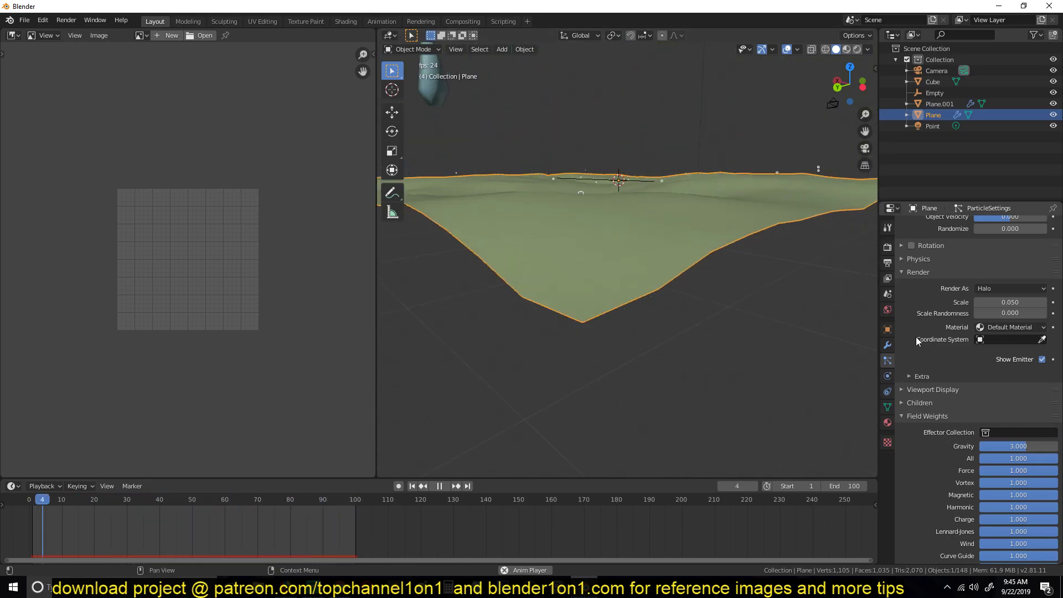
{"action": "scroll", "coordinate": [914, 340], "scroll_direction": "up", "scroll_amount": 8}
{"action": "scroll", "coordinate": [1003, 309], "scroll_direction": "up", "scroll_amount": 4}
{"action": "left_click", "coordinate": [991, 354]}
{"action": "type", "text": "10"}
{"action": "key", "text": "Return"}
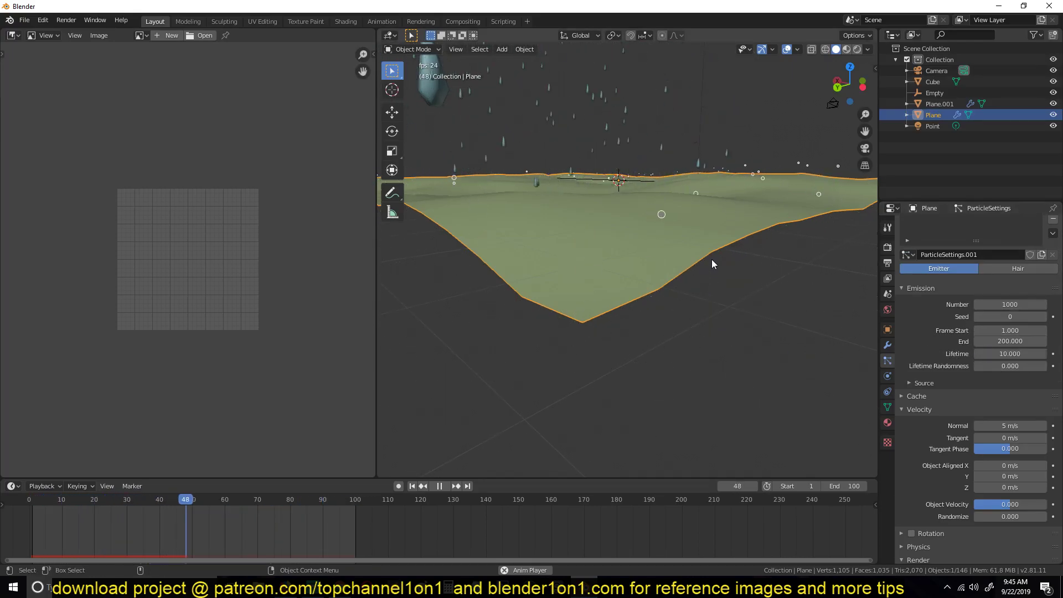
Add an ico sphere with 1 subdivision in the empty space beside the ground plane
{"action": "middle_click_drag", "start_coordinate": [695, 242], "coordinate": [733, 230]}
{"action": "scroll", "coordinate": [717, 225], "scroll_direction": "up", "scroll_amount": 2}
{"action": "scroll", "coordinate": [732, 231], "scroll_direction": "down", "scroll_amount": 1}
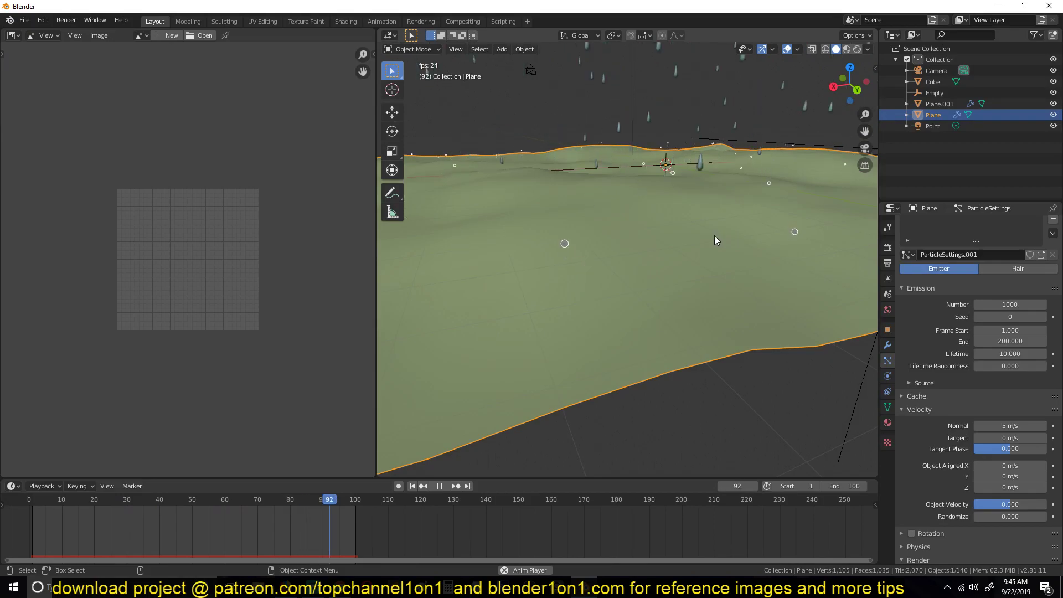
{"action": "scroll", "coordinate": [679, 248], "scroll_direction": "down", "scroll_amount": 4}
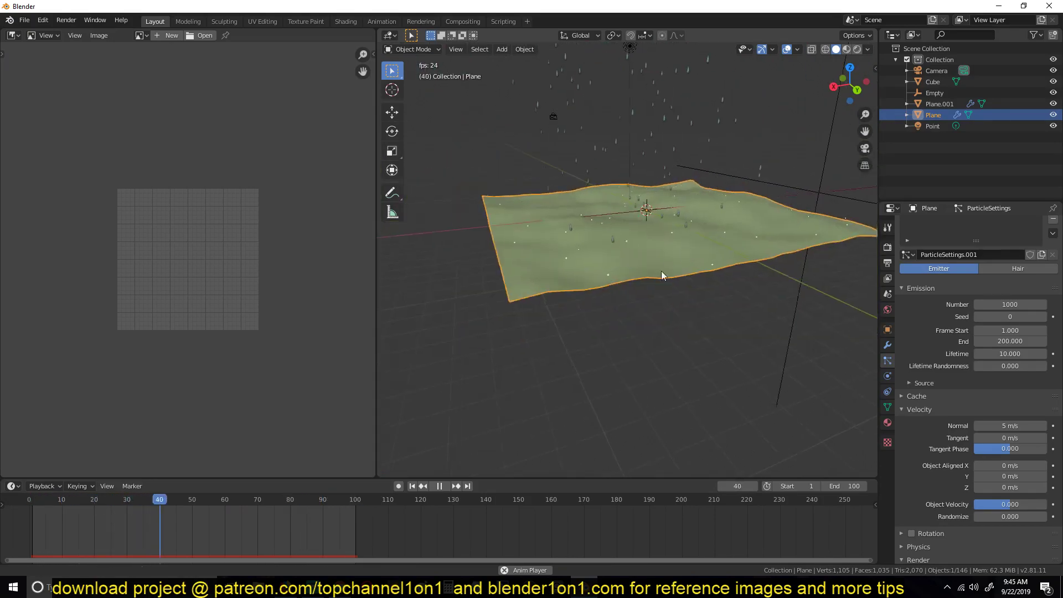
{"action": "middle_click_drag", "start_coordinate": [668, 261], "coordinate": [554, 319], "text": "shift"}
{"action": "scroll", "coordinate": [653, 309], "scroll_direction": "up", "scroll_amount": 1}
{"action": "middle_click_drag", "start_coordinate": [652, 309], "coordinate": [616, 309]}
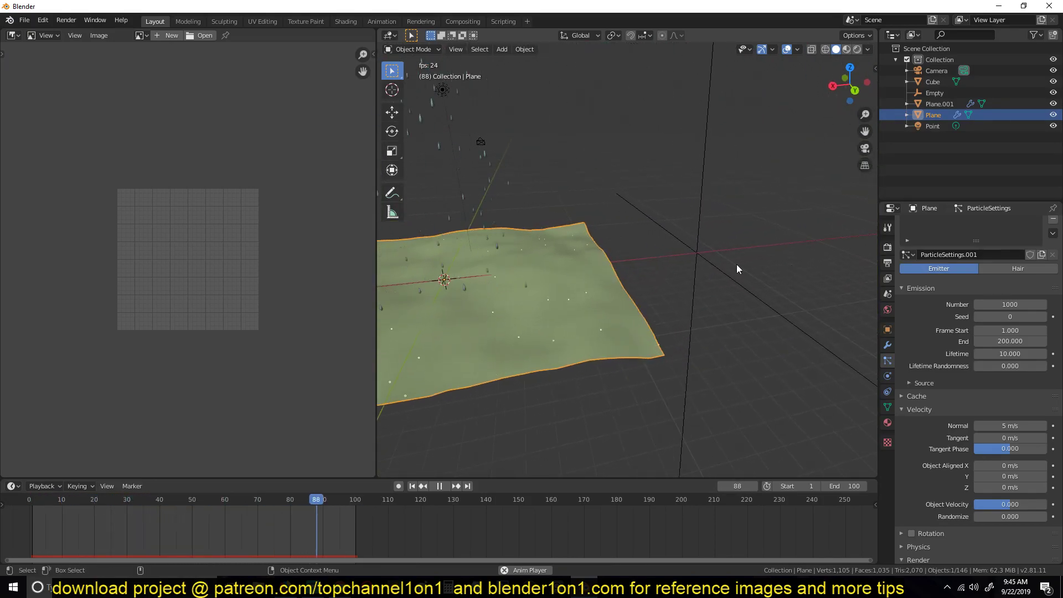
{"action": "key", "text": "shift+a"}
{"action": "mouse_move", "coordinate": [749, 145]}
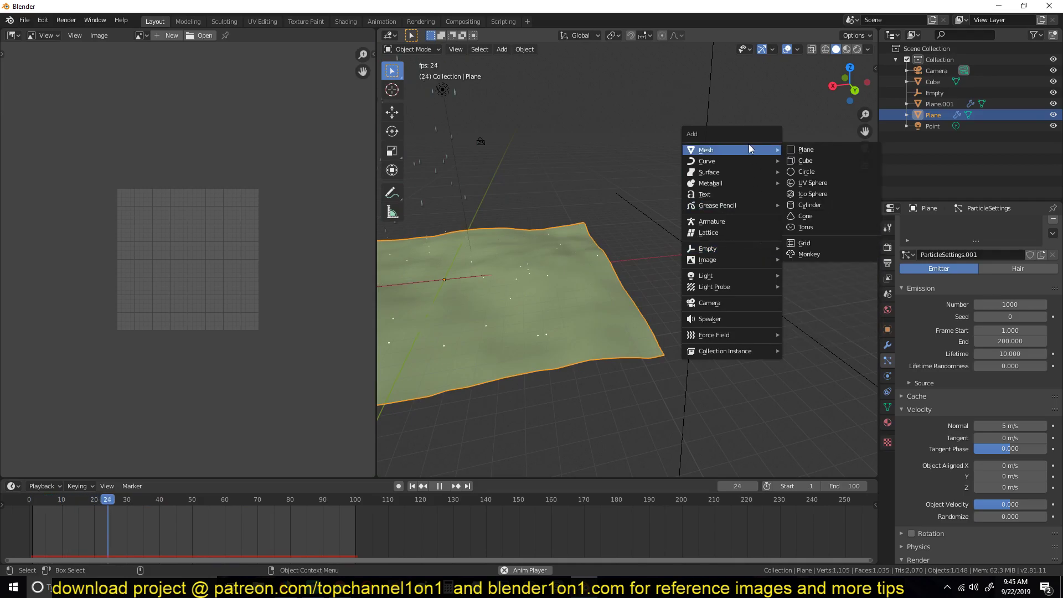
{"action": "left_click", "coordinate": [813, 192]}
{"action": "left_click", "coordinate": [427, 469]}
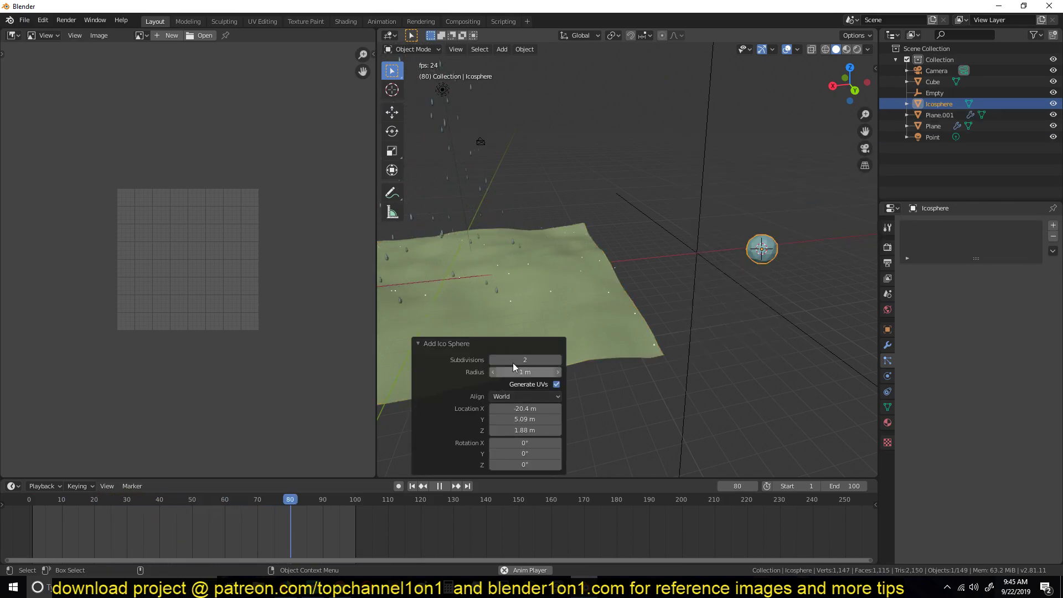
{"action": "left_click", "coordinate": [494, 360]}
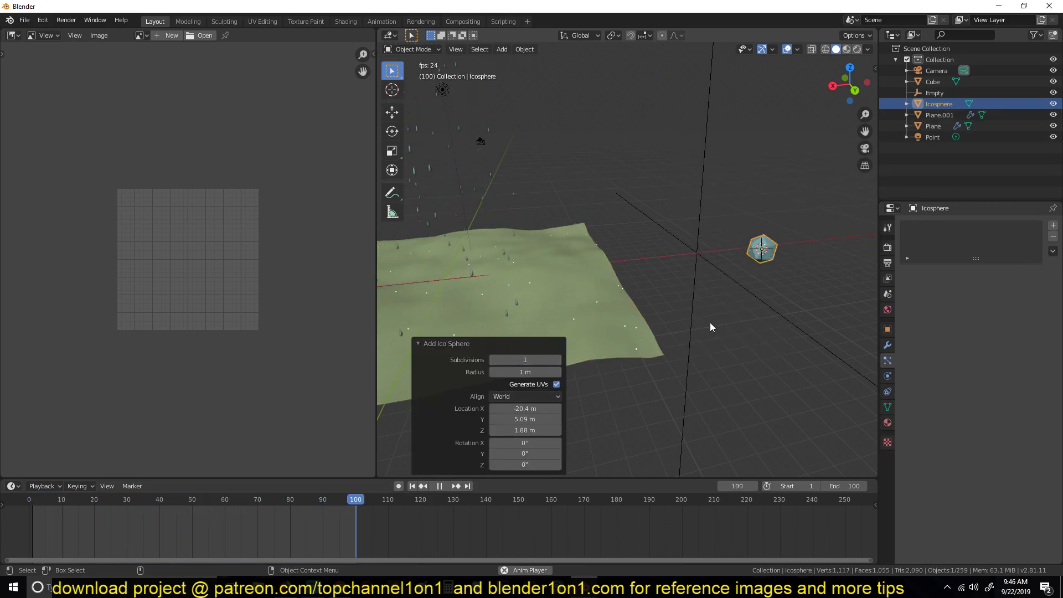
Apply smooth shading to the ico sphere and check its shape up close
{"action": "right_click", "coordinate": [783, 253]}
{"action": "left_click", "coordinate": [786, 246]}
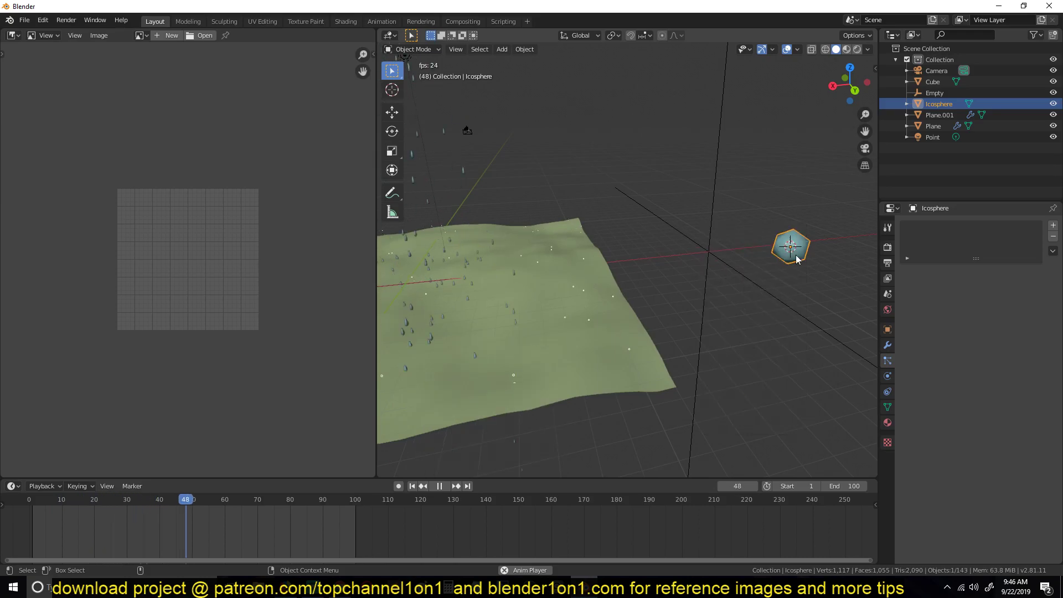
{"action": "key", "text": "KP_Decimal"}
{"action": "key", "text": "Tab"}
{"action": "middle_click_drag", "start_coordinate": [626, 249], "coordinate": [659, 252]}
{"action": "key", "text": "Tab"}
{"action": "middle_click_drag", "start_coordinate": [532, 288], "coordinate": [710, 264], "text": "shift"}
{"action": "scroll", "coordinate": [643, 265], "scroll_direction": "down", "scroll_amount": 7}
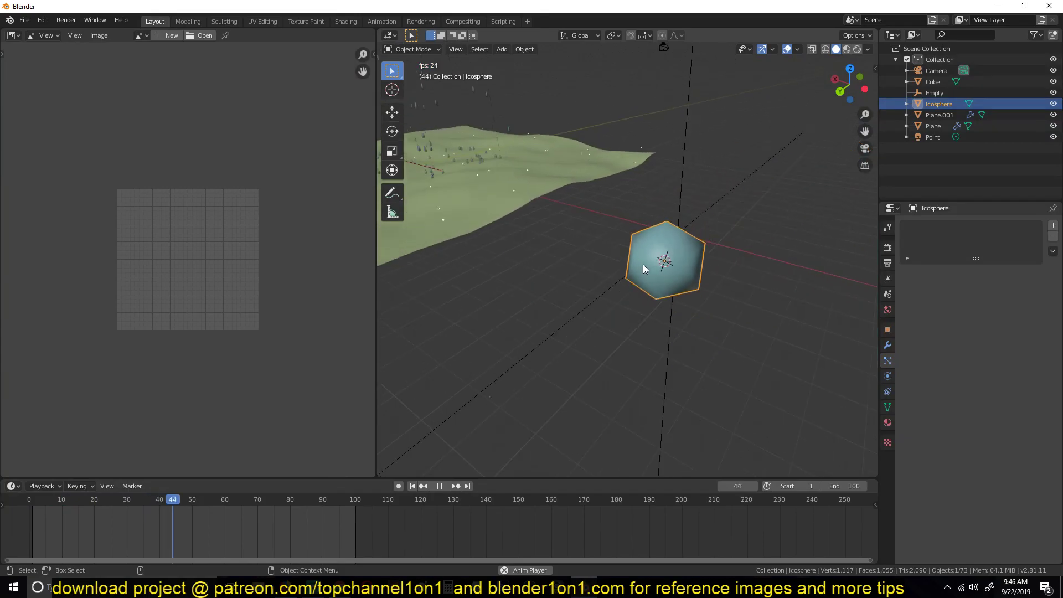
Render the ground plane's particles as an object, using the ico sphere as the instance object
{"action": "middle_click_drag", "start_coordinate": [637, 307], "coordinate": [450, 267], "text": "shift"}
{"action": "left_click", "coordinate": [439, 252]}
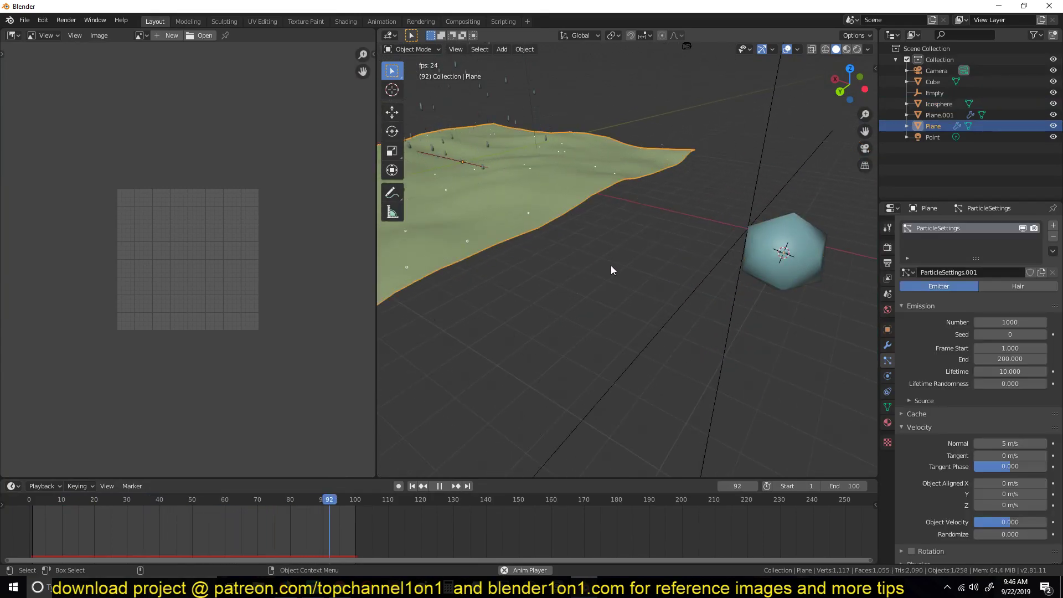
{"action": "scroll", "coordinate": [1025, 428], "scroll_direction": "down", "scroll_amount": 5}
{"action": "scroll", "coordinate": [1025, 428], "scroll_direction": "down", "scroll_amount": 1}
{"action": "left_click", "coordinate": [1003, 351]}
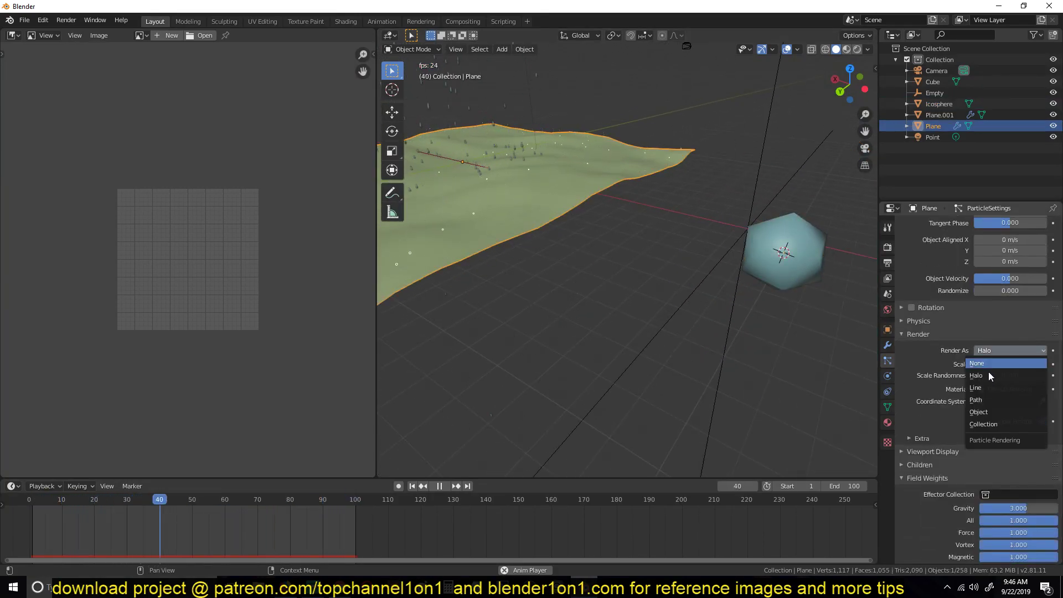
{"action": "left_click", "coordinate": [1005, 423]}
{"action": "left_click", "coordinate": [1043, 432]}
{"action": "left_click", "coordinate": [781, 246]}
Deselect everything and examine the ico sphere particles rising from the ground plane up close
{"action": "middle_click_drag", "start_coordinate": [460, 265], "coordinate": [544, 251], "text": "shift"}
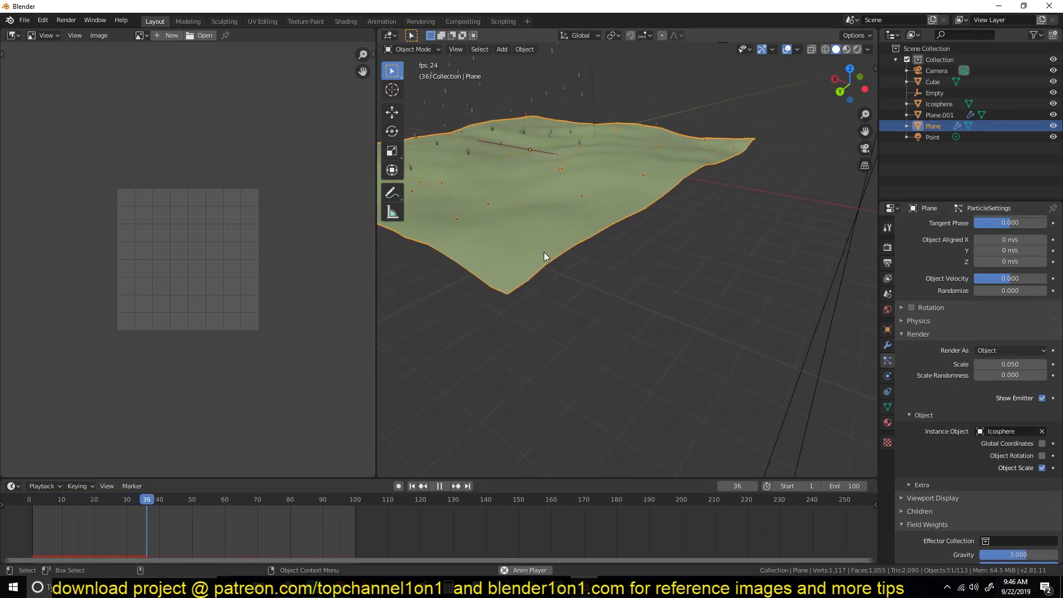
{"action": "scroll", "coordinate": [545, 250], "scroll_direction": "up", "scroll_amount": 2}
{"action": "middle_click_drag", "start_coordinate": [471, 321], "coordinate": [574, 305], "text": "shift"}
{"action": "key", "text": "alt+a"}
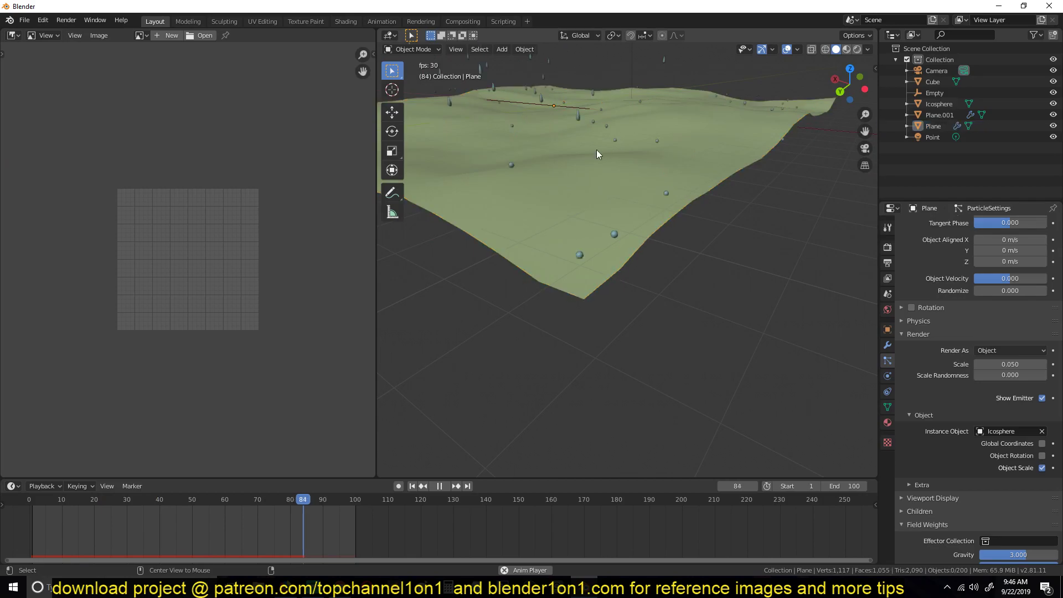
{"action": "middle_click_drag", "start_coordinate": [600, 147], "coordinate": [636, 148]}
{"action": "middle_click_drag", "start_coordinate": [554, 162], "coordinate": [755, 121], "text": "shift"}
{"action": "middle_click_drag", "start_coordinate": [471, 181], "coordinate": [692, 166], "text": "shift"}
{"action": "scroll", "coordinate": [630, 210], "scroll_direction": "up", "scroll_amount": 1}
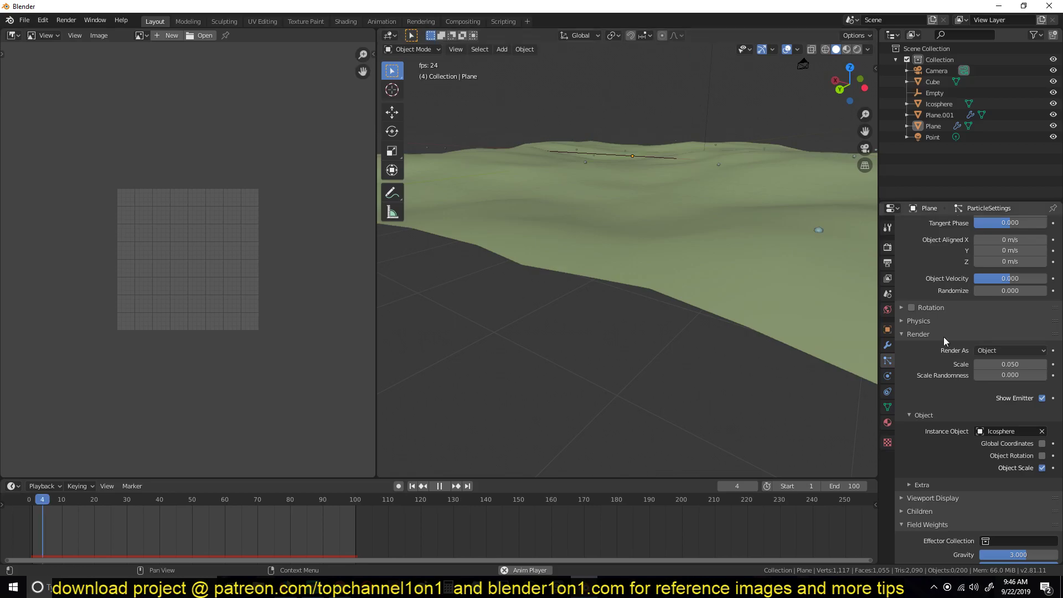
Set the Scale Randomness of the ground plane's particles to 1
{"action": "left_click", "coordinate": [1011, 376]}
{"action": "type", "text": "1"}
{"action": "key", "text": "Return"}
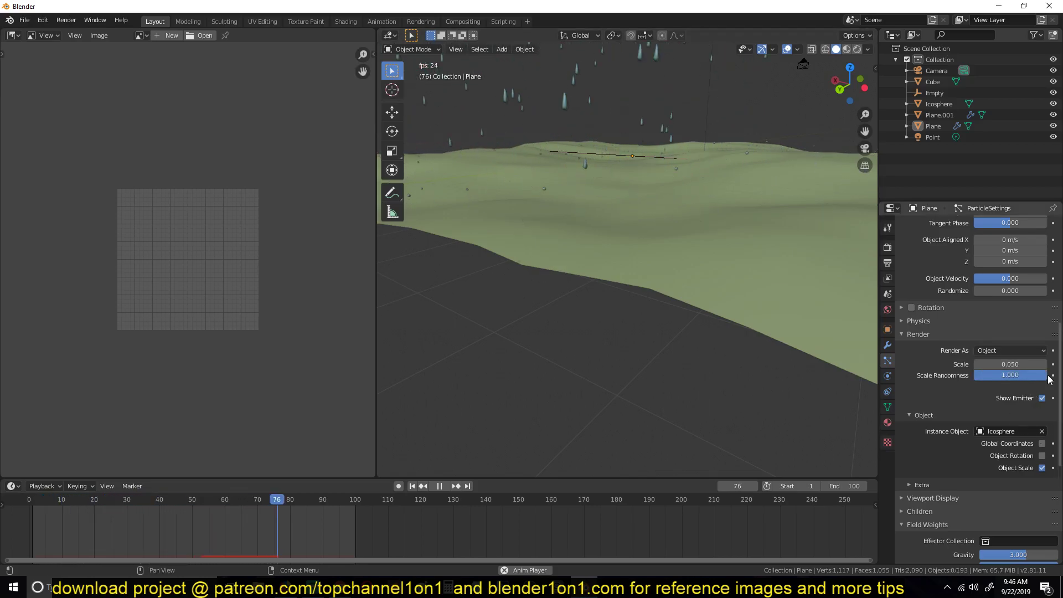
Set the emission Number of the ground plane's particles to 2000
{"action": "scroll", "coordinate": [994, 327], "scroll_direction": "up", "scroll_amount": 10}
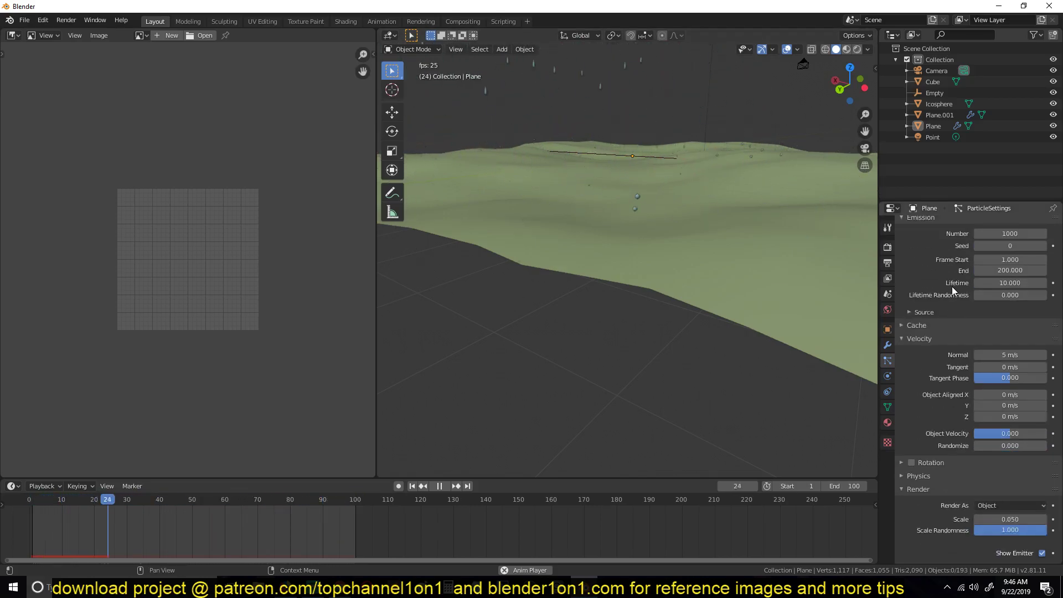
{"action": "left_click", "coordinate": [1000, 321]}
{"action": "type", "text": "2000"}
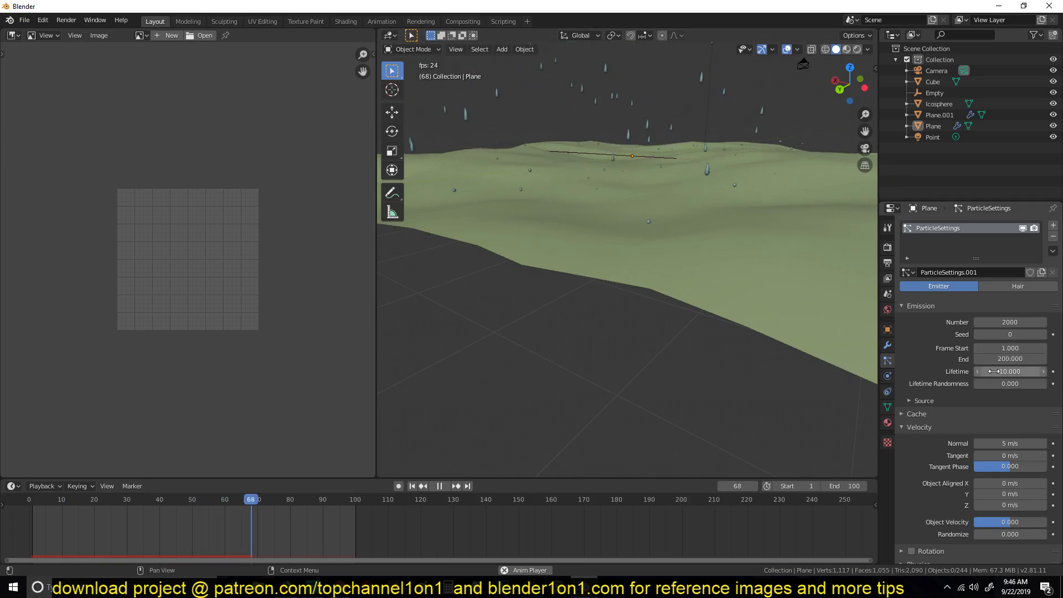
Set the emission End frame of the ground plane's particles to 100
{"action": "left_click", "coordinate": [1008, 360]}
{"action": "type", "text": "1000"}
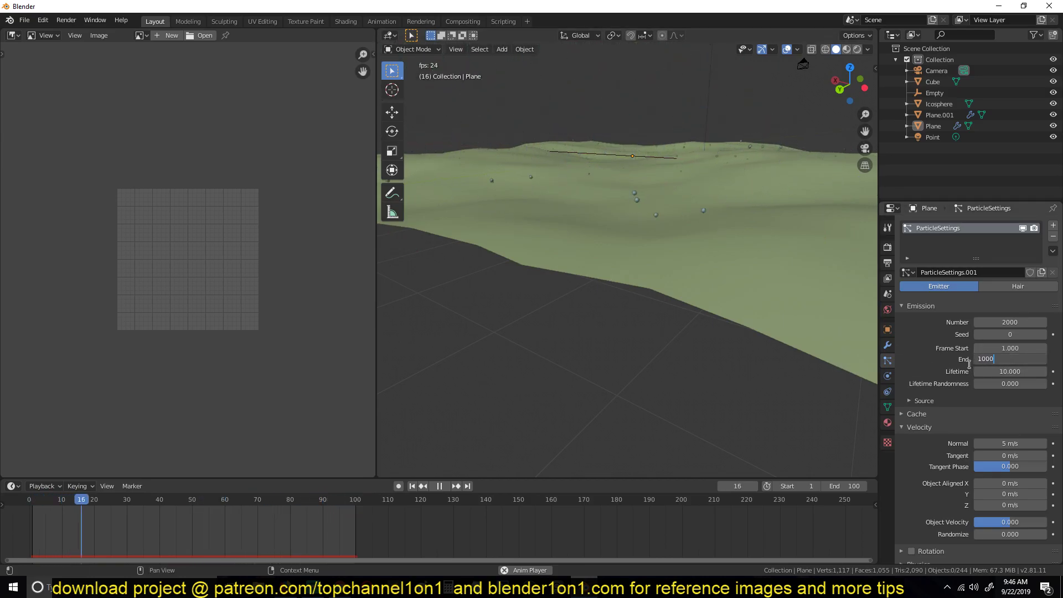
{"action": "key", "text": "BackSpace"}
{"action": "key", "text": "Return"}
Select the rain emitter plane and set its particle emission End frame to 100
{"action": "middle_click_drag", "start_coordinate": [637, 289], "coordinate": [531, 348], "text": "shift"}
{"action": "scroll", "coordinate": [530, 348], "scroll_direction": "down", "scroll_amount": 4}
{"action": "middle_click_drag", "start_coordinate": [573, 269], "coordinate": [577, 379]}
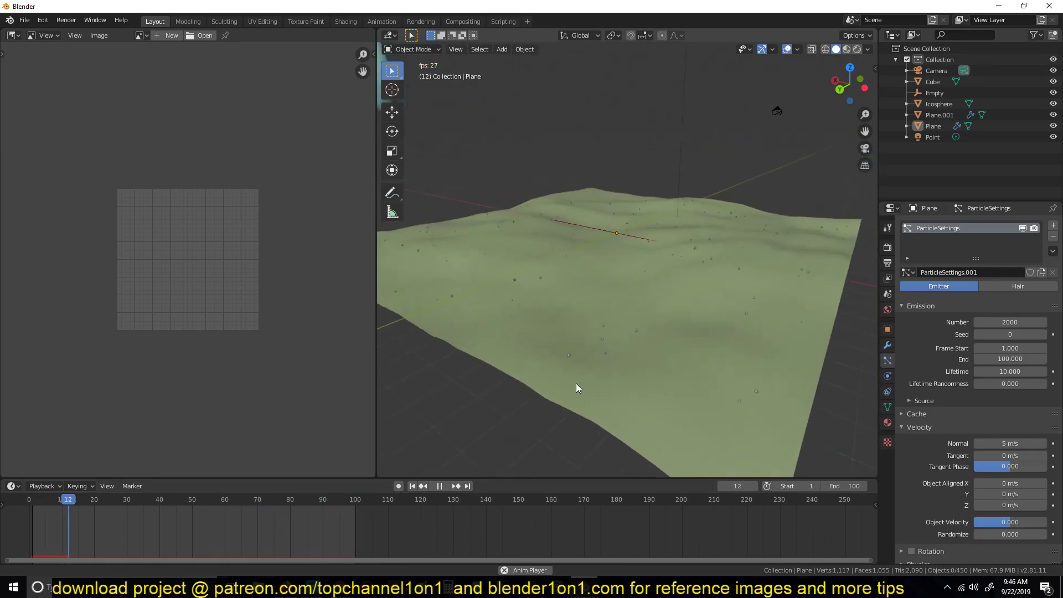
{"action": "scroll", "coordinate": [578, 380], "scroll_direction": "down", "scroll_amount": 4}
{"action": "middle_click_drag", "start_coordinate": [586, 230], "coordinate": [647, 251]}
{"action": "left_click", "coordinate": [617, 154]}
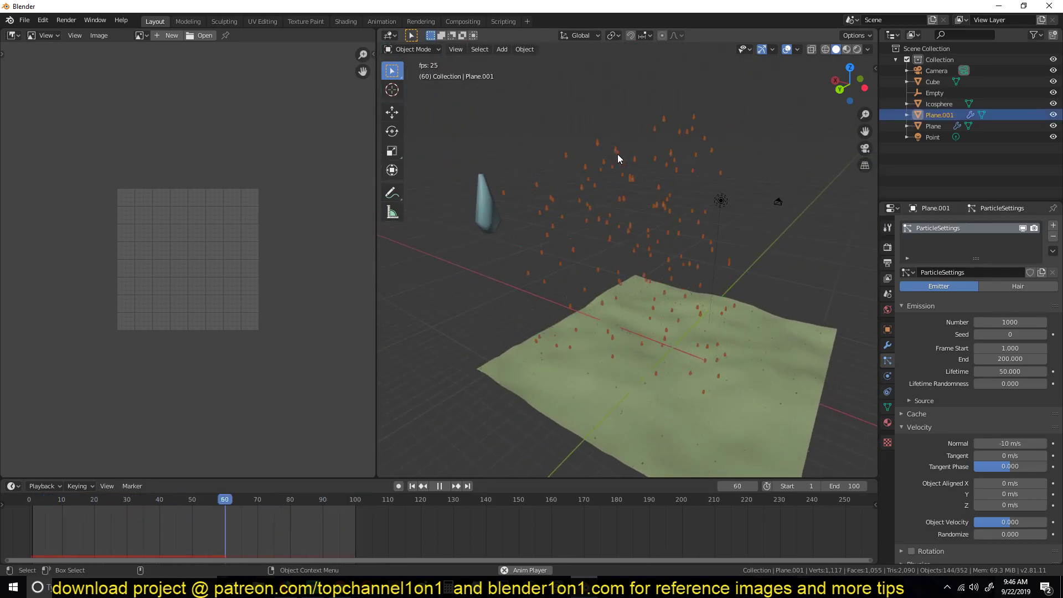
{"action": "left_click", "coordinate": [997, 359]}
{"action": "type", "text": "100"}
{"action": "key", "text": "Return"}
Set the emission Number of the rain emitter's particles to 200
{"action": "left_click", "coordinate": [983, 322]}
{"action": "type", "text": "200"}
{"action": "key", "text": "Return"}
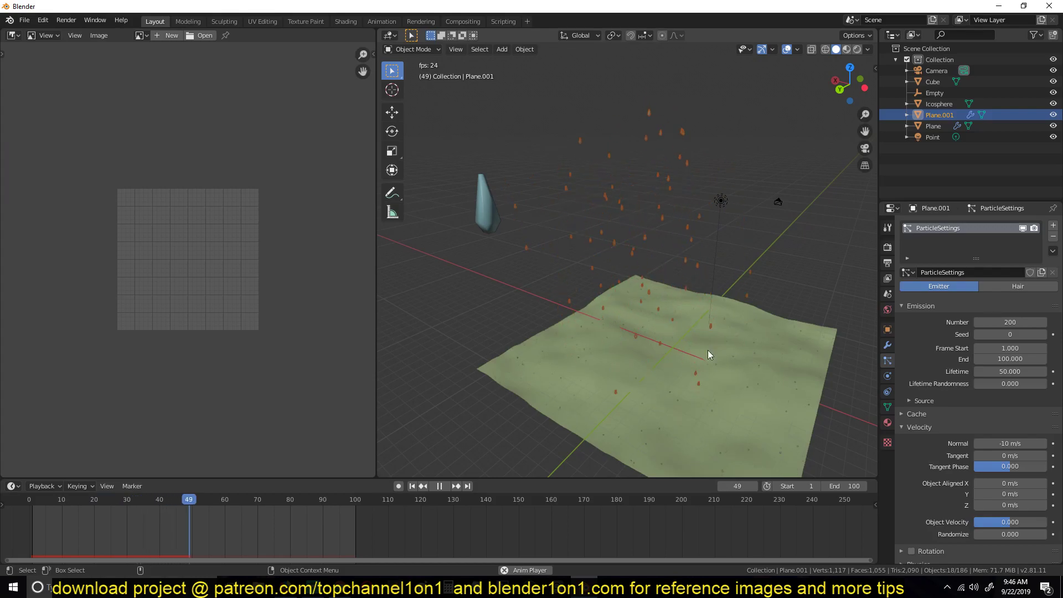
Set the emission Frame Start of the rain emitter's particles to -100
{"action": "left_click", "coordinate": [1003, 348]}
{"action": "type", "text": "1.0"}
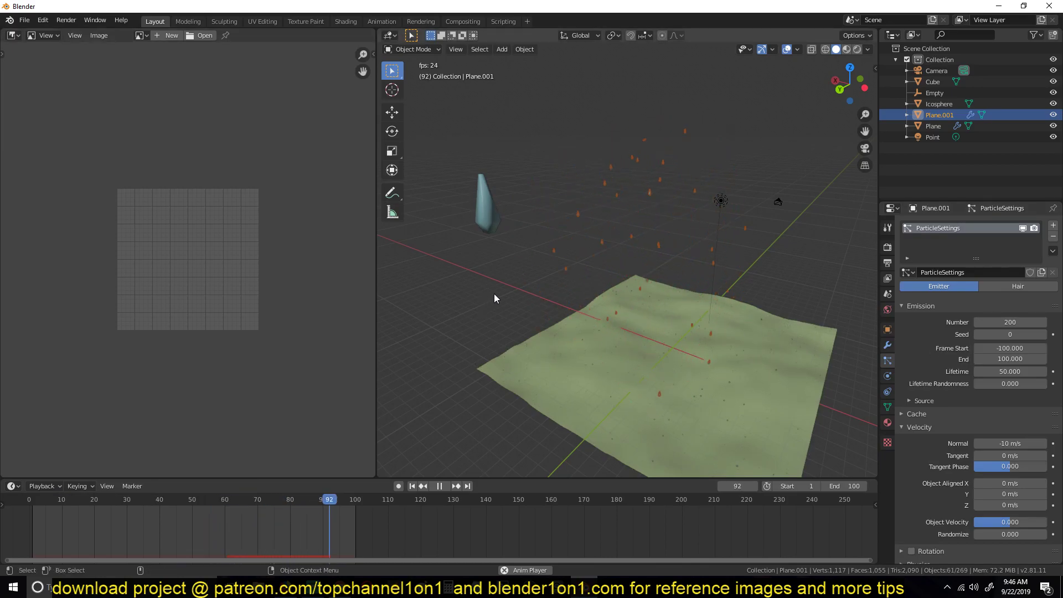
{"action": "middle_click_drag", "start_coordinate": [508, 288], "coordinate": [604, 233]}
{"action": "middle_click_drag", "start_coordinate": [645, 268], "coordinate": [606, 264], "text": "shift"}
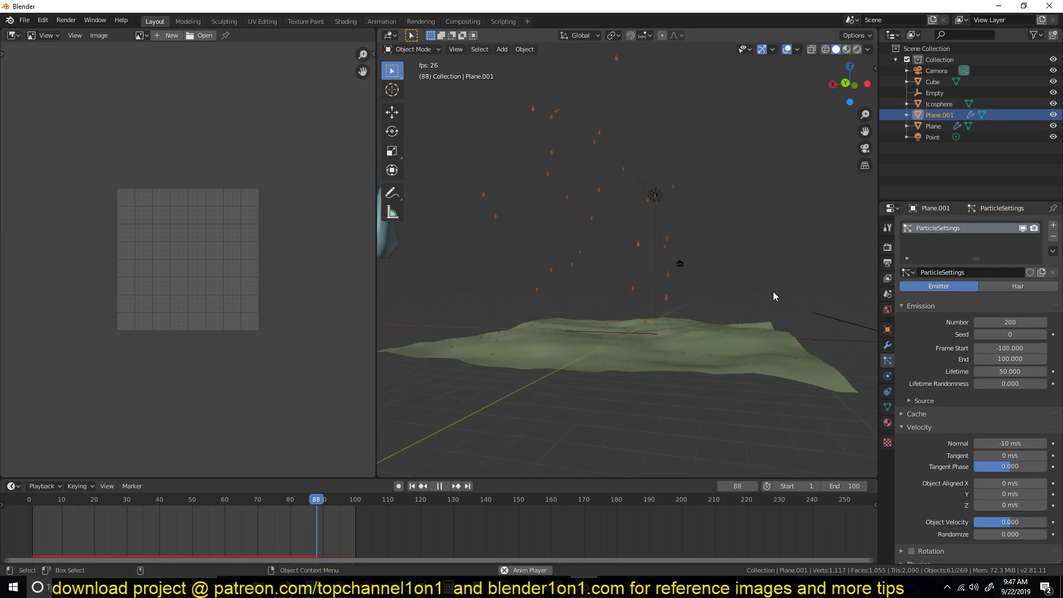
Set the emission Number of the rain emitter's particles to 5000 and deselect everything to inspect the rain
{"action": "left_click", "coordinate": [1023, 322]}
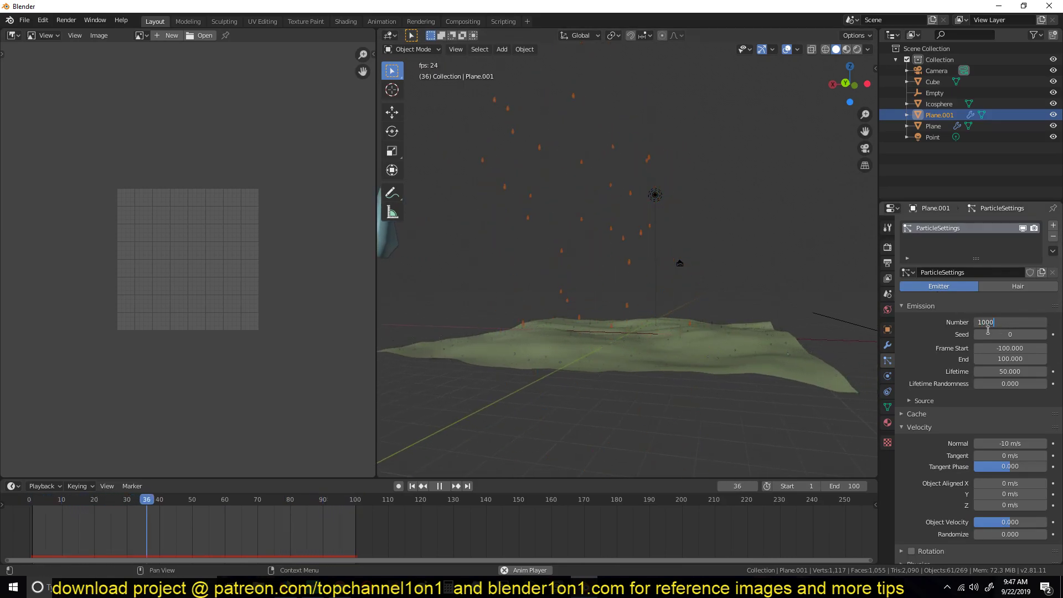
{"action": "key", "text": "Return"}
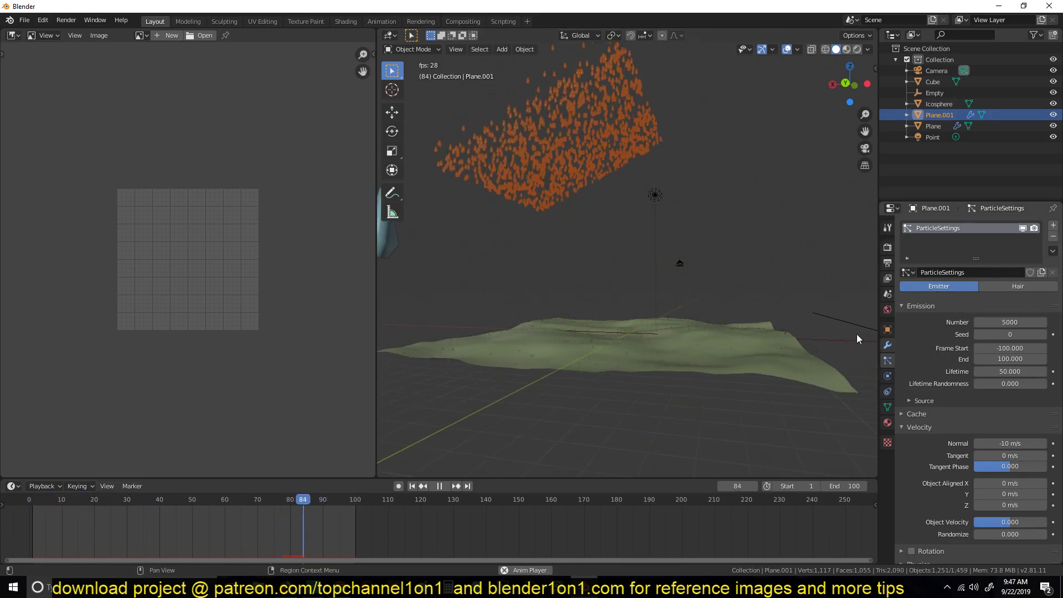
{"action": "left_click", "coordinate": [716, 300]}
{"action": "middle_click_drag", "start_coordinate": [716, 301], "coordinate": [749, 271]}
{"action": "scroll", "coordinate": [715, 318], "scroll_direction": "up", "scroll_amount": 5}
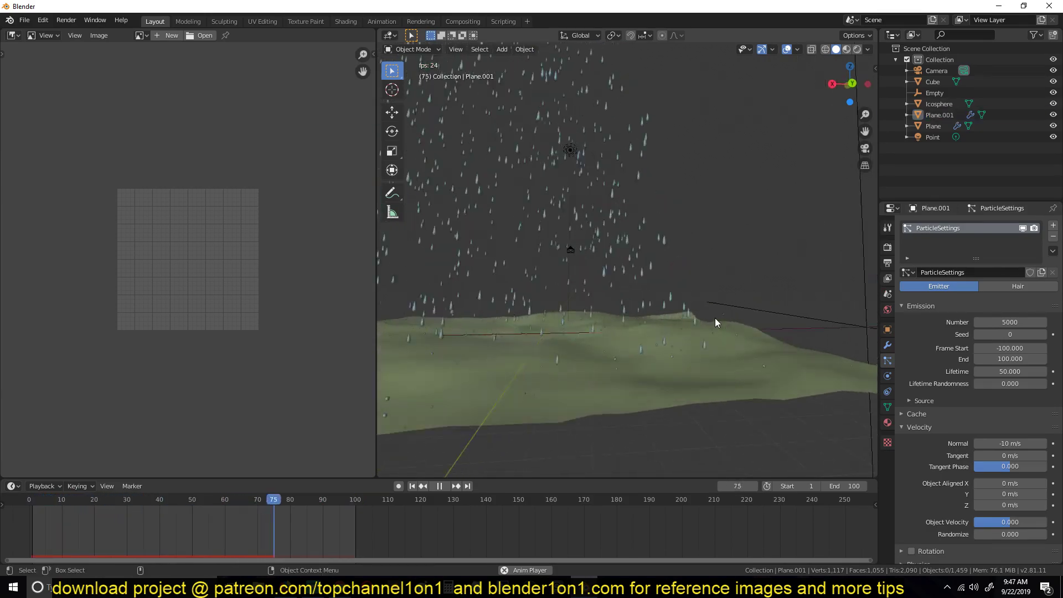
{"action": "middle_click_drag", "start_coordinate": [806, 209], "coordinate": [865, 114]}
{"action": "middle_click_drag", "start_coordinate": [676, 334], "coordinate": [659, 344]}
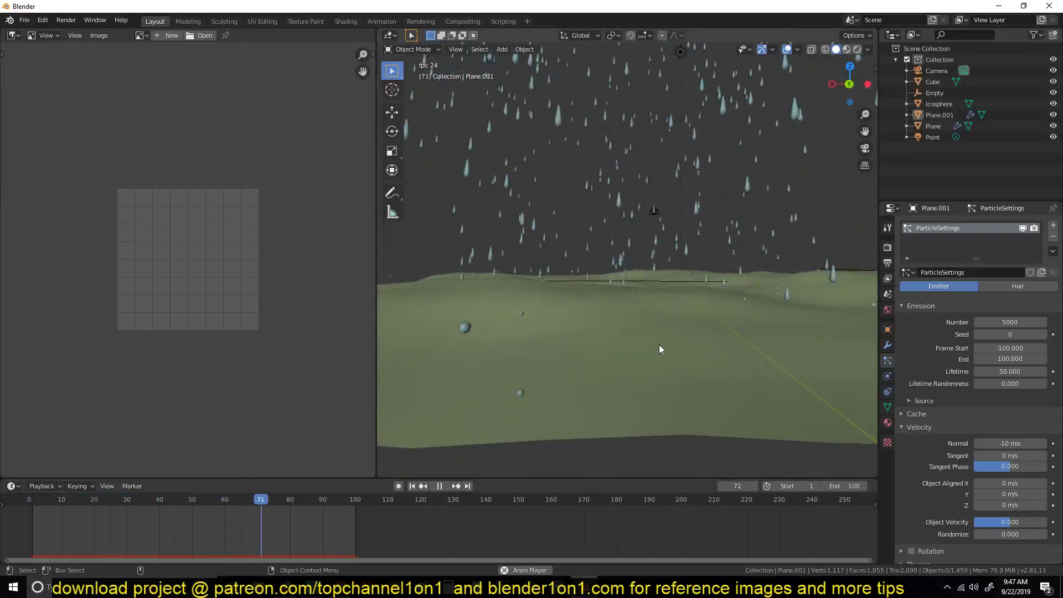
Stop the playback and stretch the ico sphere by moving a vertex down along Z in Edit Mode with proportional editing
{"action": "scroll", "coordinate": [615, 348], "scroll_direction": "down", "scroll_amount": 5}
{"action": "middle_click_drag", "start_coordinate": [608, 347], "coordinate": [535, 332], "text": "shift"}
{"action": "key", "text": "space"}
{"action": "middle_click_drag", "start_coordinate": [638, 300], "coordinate": [602, 336], "text": "shift"}
{"action": "left_click", "coordinate": [819, 301]}
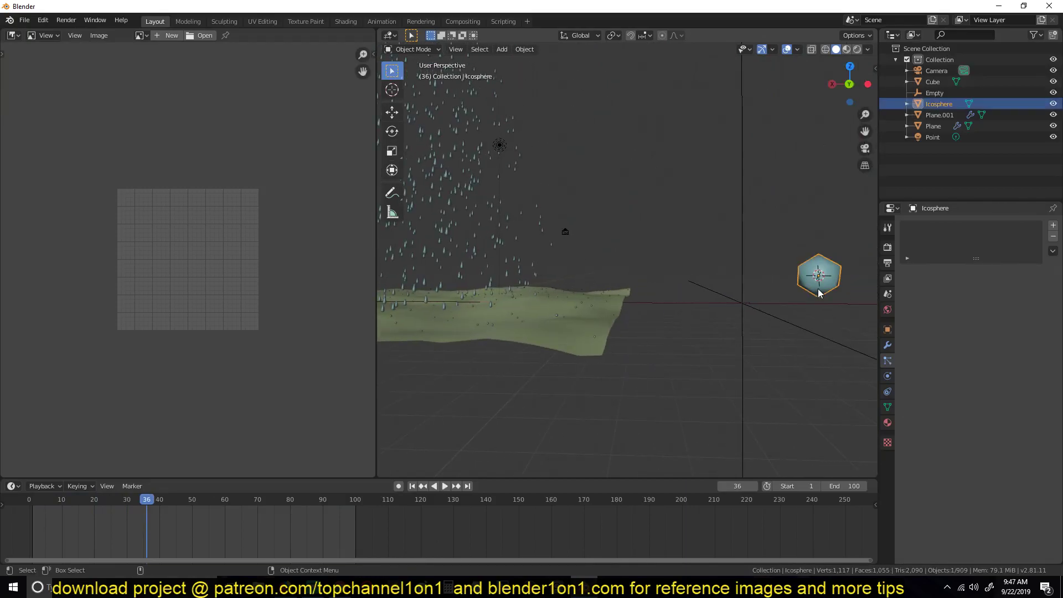
{"action": "key", "text": "Tab"}
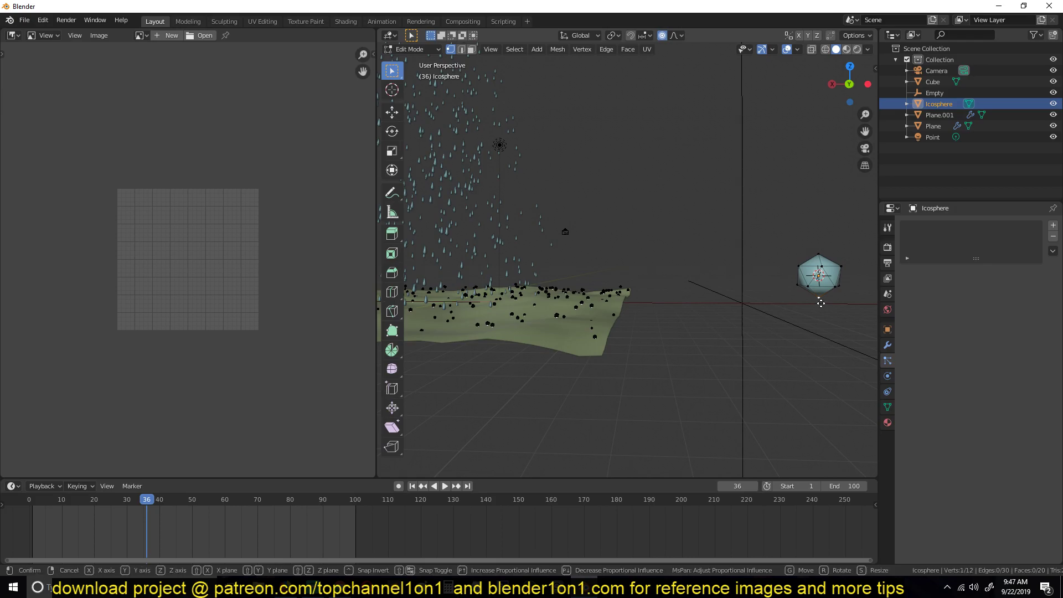
{"action": "key", "text": "g"}
{"action": "key", "text": "z"}
{"action": "left_click", "coordinate": [823, 331]}
{"action": "key", "text": "Tab"}
Select the ground plane and set the velocity Randomize of its particles to 0.58
{"action": "middle_click_drag", "start_coordinate": [536, 311], "coordinate": [654, 288]}
{"action": "scroll", "coordinate": [720, 271], "scroll_direction": "up", "scroll_amount": 3}
{"action": "key", "text": "space"}
{"action": "key", "text": "space"}
{"action": "middle_click_drag", "start_coordinate": [790, 335], "coordinate": [704, 298], "text": "shift"}
{"action": "left_click", "coordinate": [716, 304]}
{"action": "scroll", "coordinate": [962, 393], "scroll_direction": "down", "scroll_amount": 3}
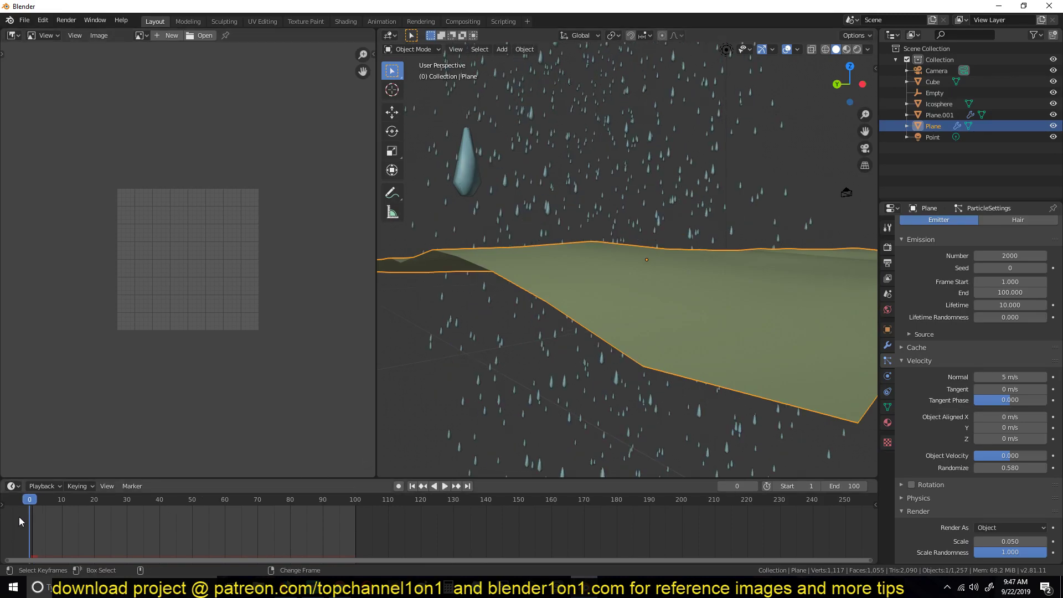
Enable Rotation for the ground plane's particles with Randomize at 0.619 and play the animation to check the splashes
{"action": "key", "text": "space"}
{"action": "middle_click_drag", "start_coordinate": [488, 280], "coordinate": [603, 283]}
{"action": "key", "text": "space"}
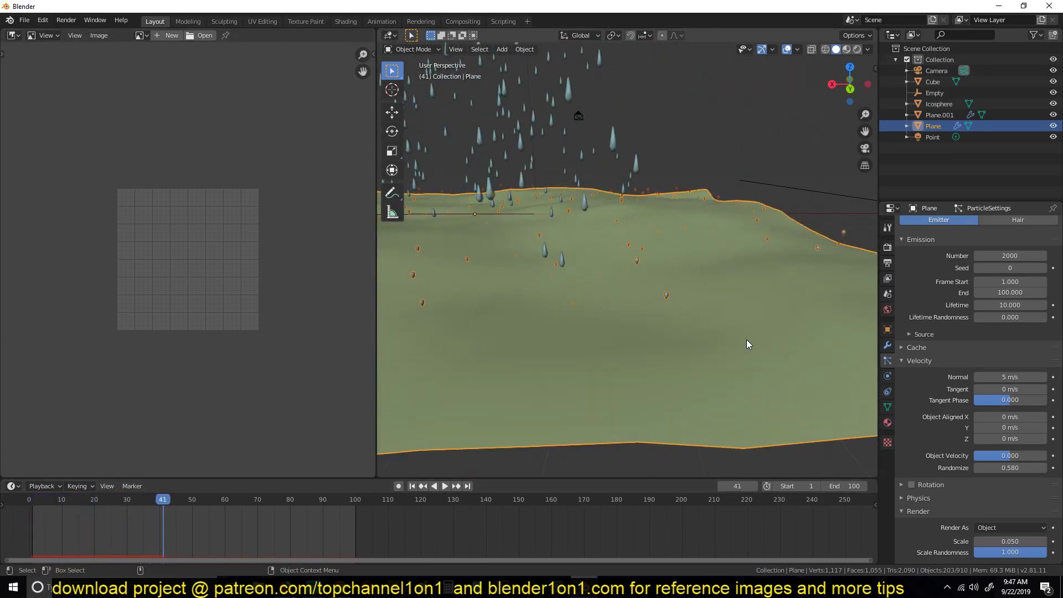
{"action": "left_click", "coordinate": [928, 485]}
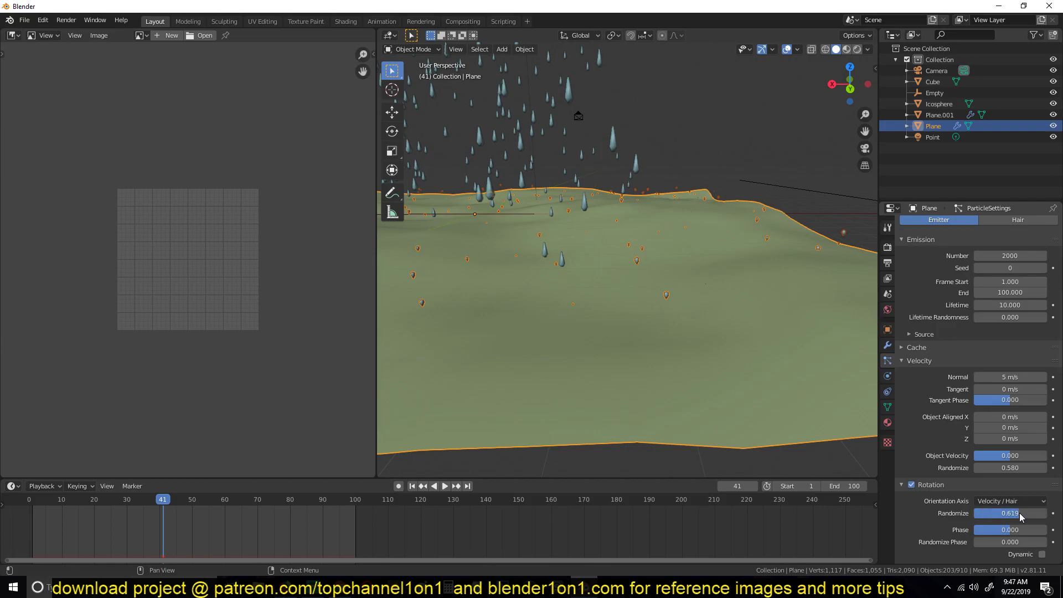
{"action": "key", "text": "space"}
{"action": "middle_click_drag", "start_coordinate": [656, 318], "coordinate": [736, 259]}
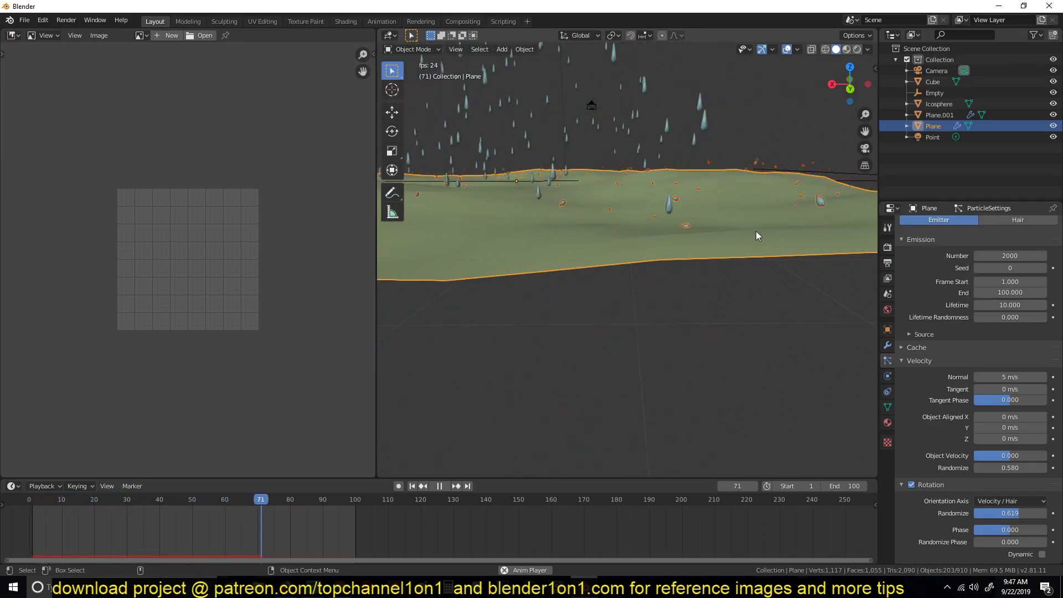
Set the ground plane particles' Object Velocity to 0.567 and their Normal velocity to 10 m/s
{"action": "key", "text": "space"}
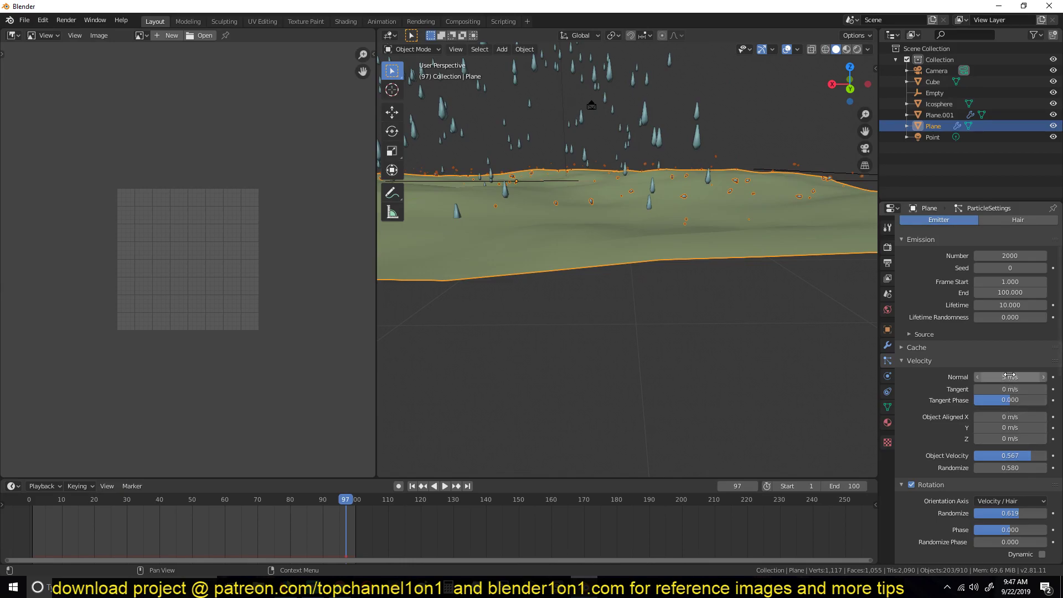
{"action": "key", "text": "space"}
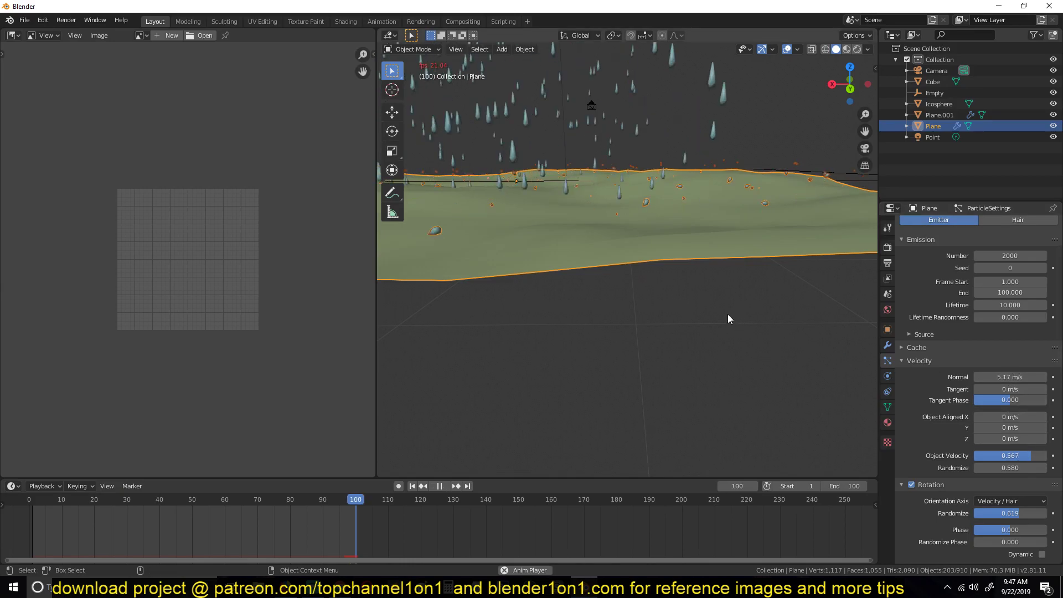
{"action": "key", "text": "space"}
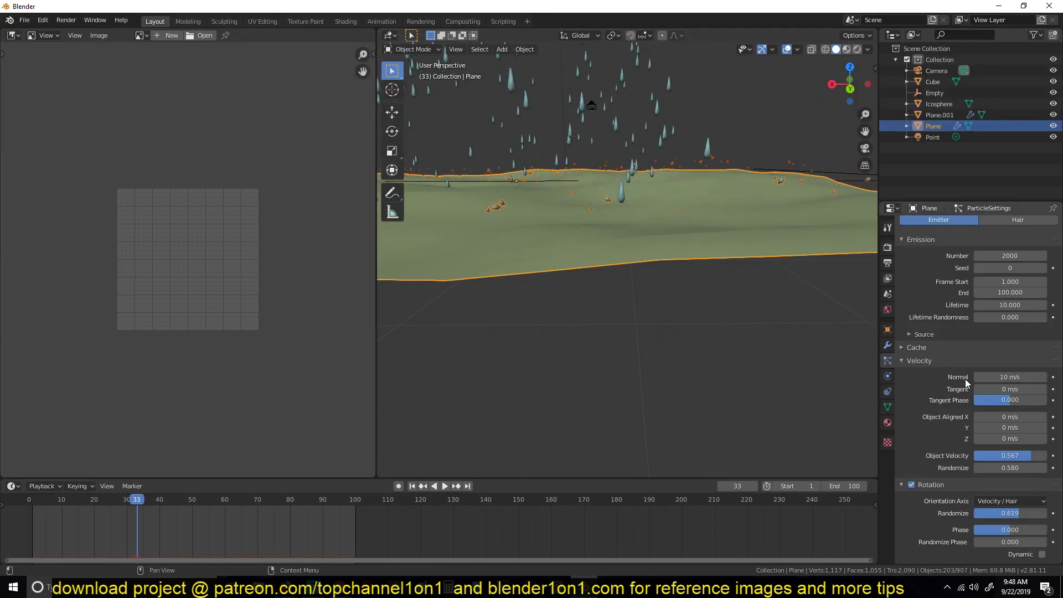
{"action": "key", "text": "space"}
Deselect everything and examine the playing rain and splashes over the ground plane from near and far
{"action": "left_click", "coordinate": [624, 287]}
{"action": "middle_click_drag", "start_coordinate": [624, 287], "coordinate": [661, 325]}
{"action": "scroll", "coordinate": [643, 251], "scroll_direction": "down", "scroll_amount": 4}
{"action": "scroll", "coordinate": [670, 313], "scroll_direction": "down", "scroll_amount": 6}
{"action": "scroll", "coordinate": [660, 325], "scroll_direction": "up", "scroll_amount": 5}
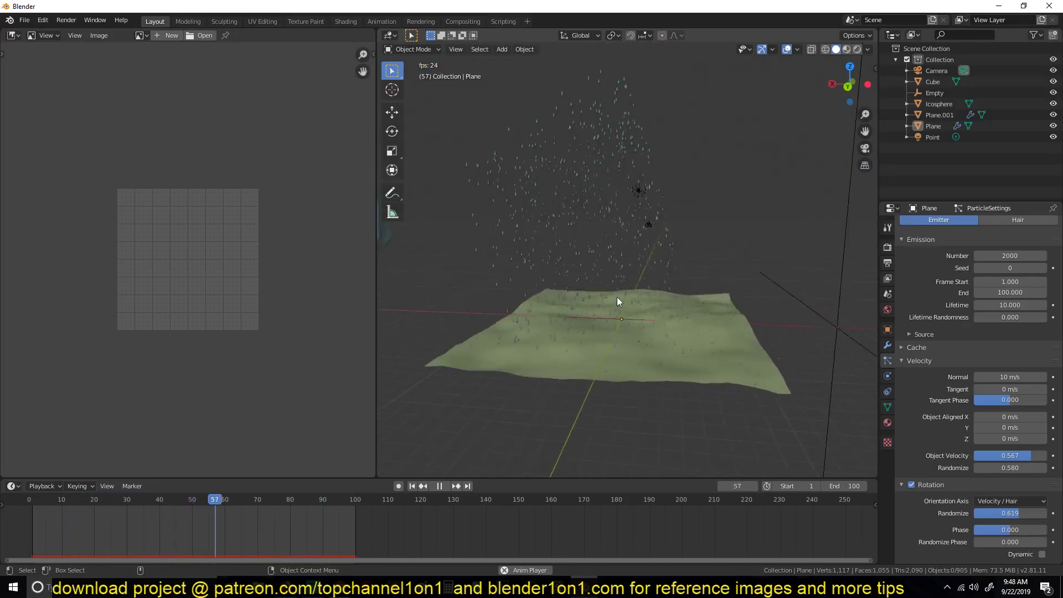
{"action": "middle_click_drag", "start_coordinate": [618, 298], "coordinate": [656, 284]}
{"action": "key", "text": "space"}
{"action": "scroll", "coordinate": [669, 257], "scroll_direction": "up", "scroll_amount": 3}
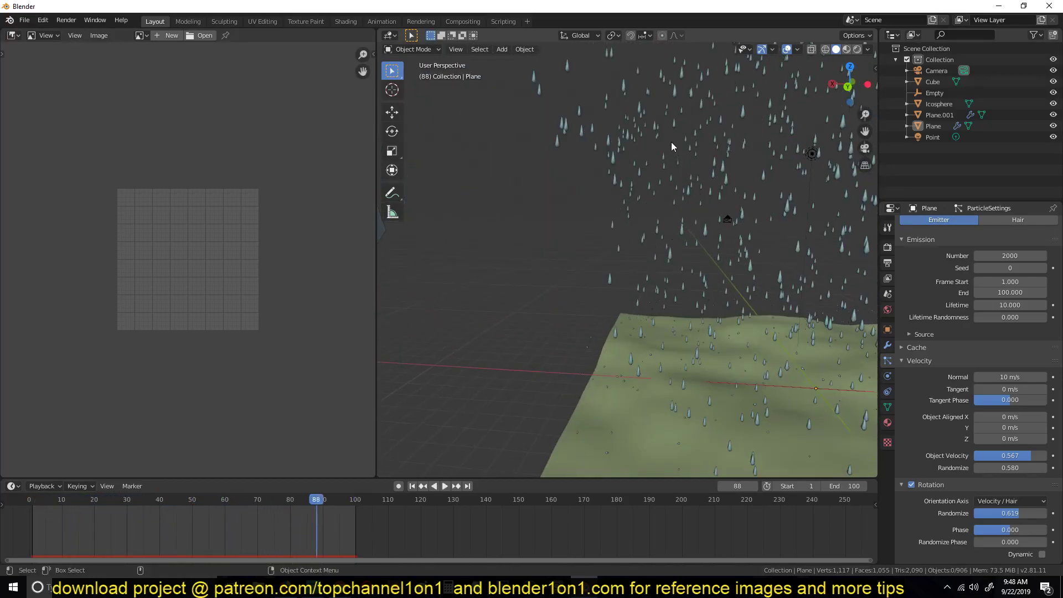
{"action": "scroll", "coordinate": [647, 224], "scroll_direction": "down", "scroll_amount": 3}
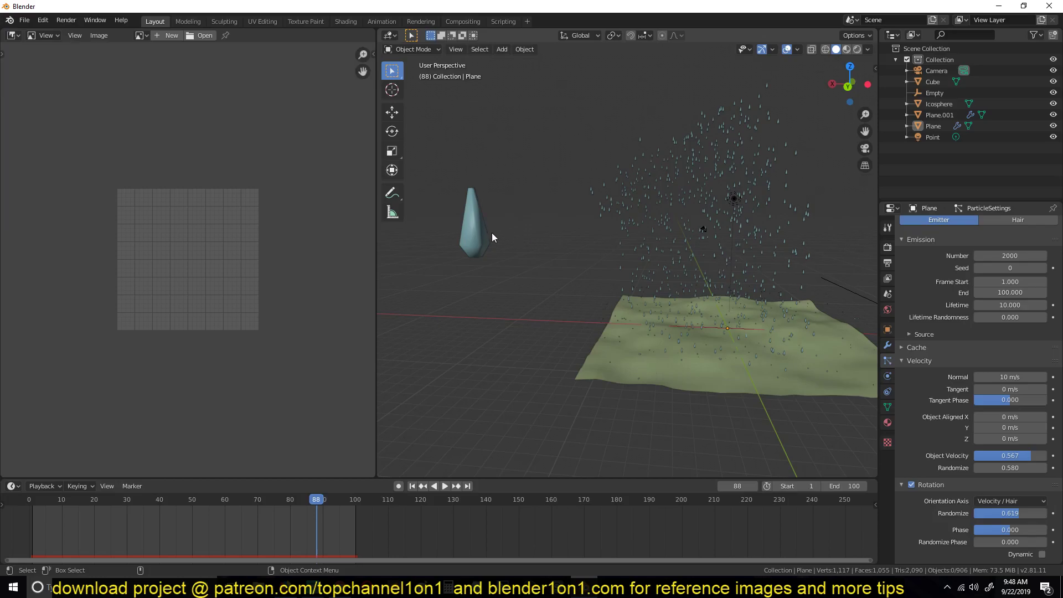
Select the rain emitter and enable Object Rotation for its instanced raindrop
{"action": "left_click", "coordinate": [678, 155]}
{"action": "scroll", "coordinate": [979, 434], "scroll_direction": "down", "scroll_amount": 5}
{"action": "scroll", "coordinate": [923, 441], "scroll_direction": "down", "scroll_amount": 5}
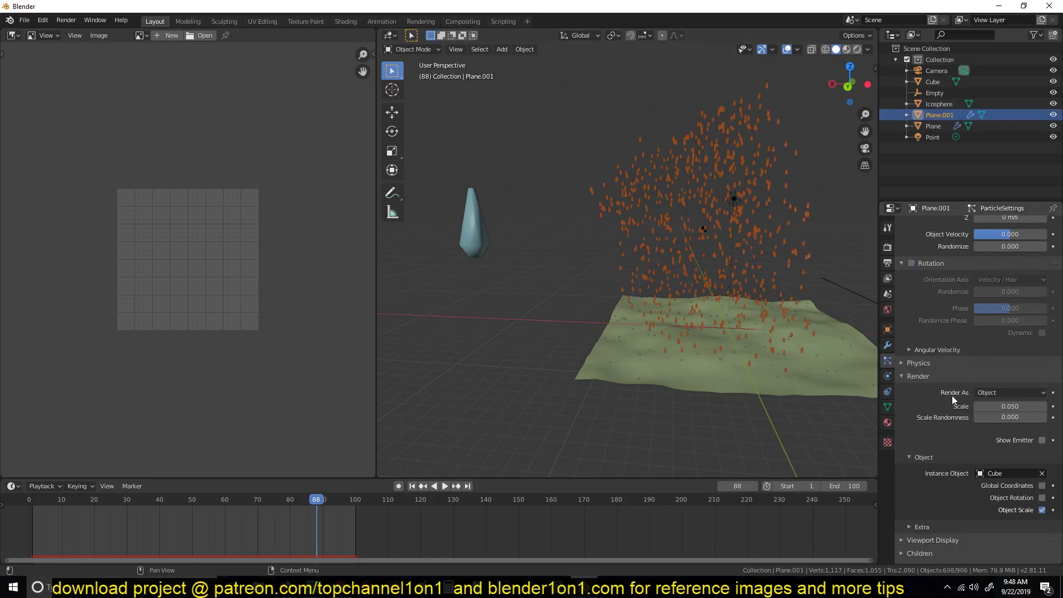
{"action": "scroll", "coordinate": [1011, 454], "scroll_direction": "down", "scroll_amount": 4}
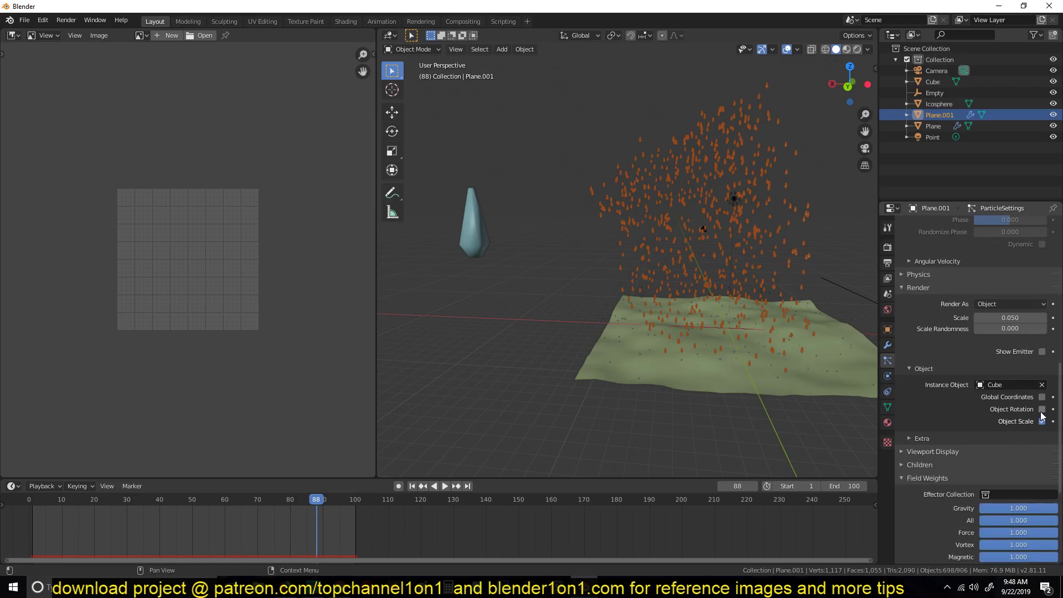
Rotate the source raindrop object so that it tilts sideways
{"action": "middle_click_drag", "start_coordinate": [562, 268], "coordinate": [624, 289], "text": "shift"}
{"action": "left_click", "coordinate": [533, 269]}
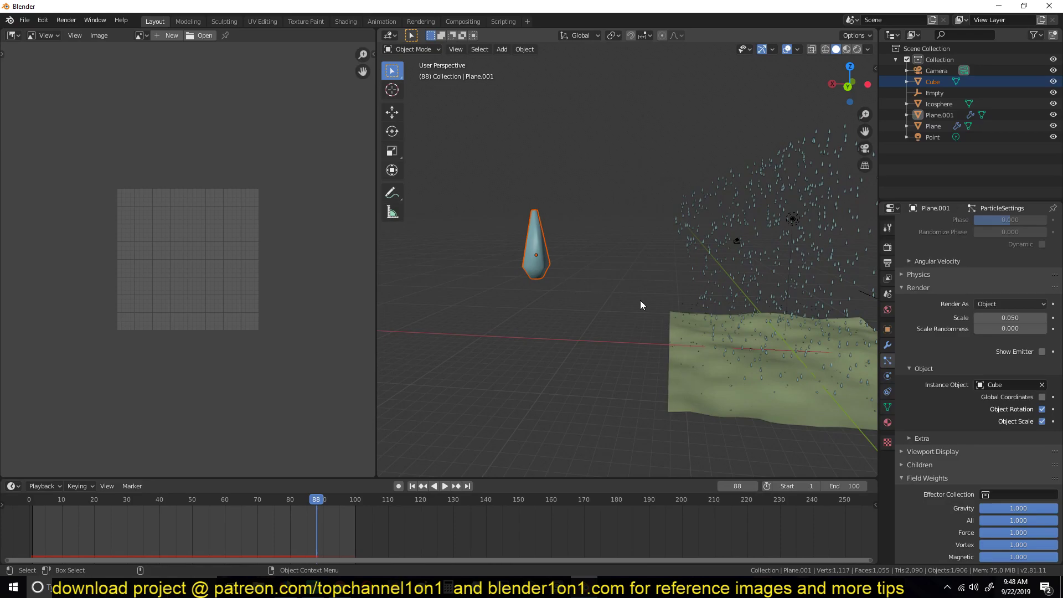
{"action": "key", "text": "r"}
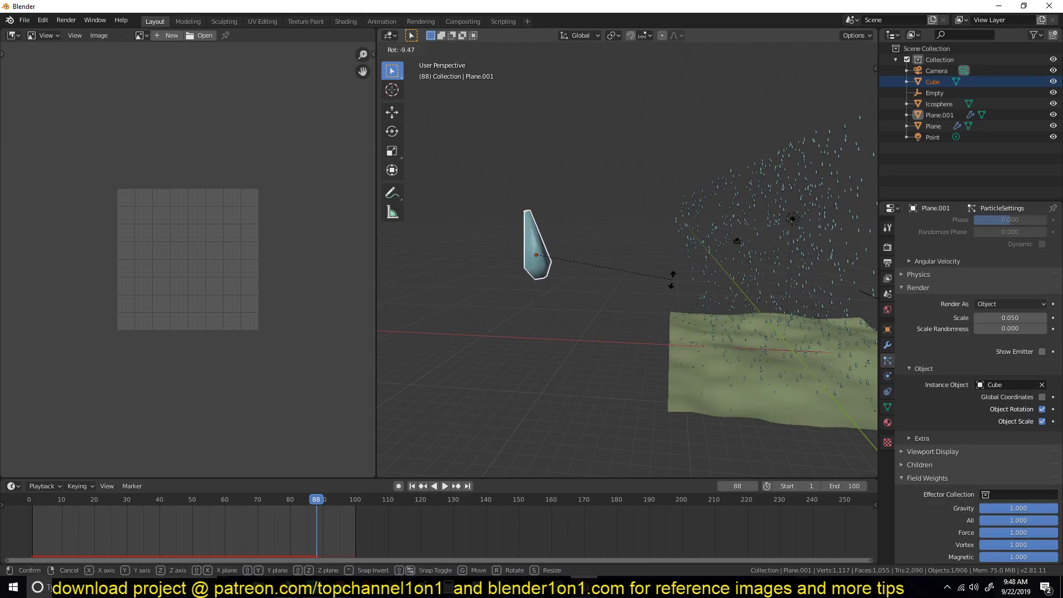
{"action": "left_click", "coordinate": [660, 252]}
Deselect the raindrop and play the animation to examine how the drops fall onto the ground plane
{"action": "scroll", "coordinate": [723, 267], "scroll_direction": "up", "scroll_amount": 3}
{"action": "middle_click_drag", "start_coordinate": [722, 267], "coordinate": [607, 217], "text": "shift"}
{"action": "left_click", "coordinate": [692, 272]}
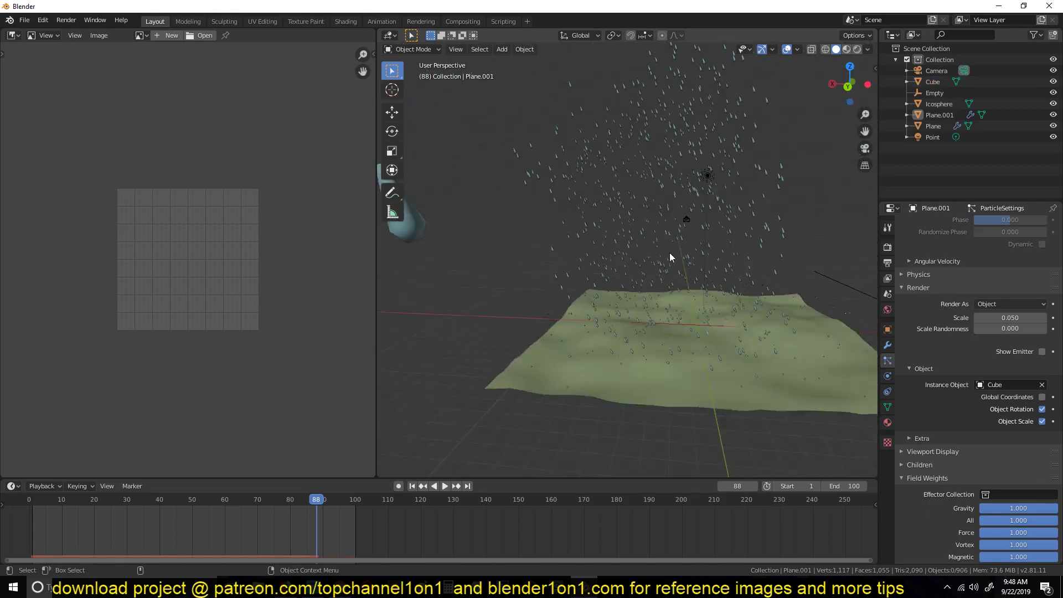
{"action": "key", "text": "space"}
{"action": "mouse_move", "coordinate": [682, 281]}
{"action": "middle_mouse_down"}
{"action": "mouse_move", "coordinate": [642, 208]}
{"action": "mouse_move", "coordinate": [695, 269]}
{"action": "middle_mouse_up"}
{"action": "middle_click_drag", "start_coordinate": [696, 271], "coordinate": [576, 317]}
{"action": "key", "text": "space"}
Select the ground plane and set the Children of its particle system to Simple
{"action": "left_click", "coordinate": [581, 318]}
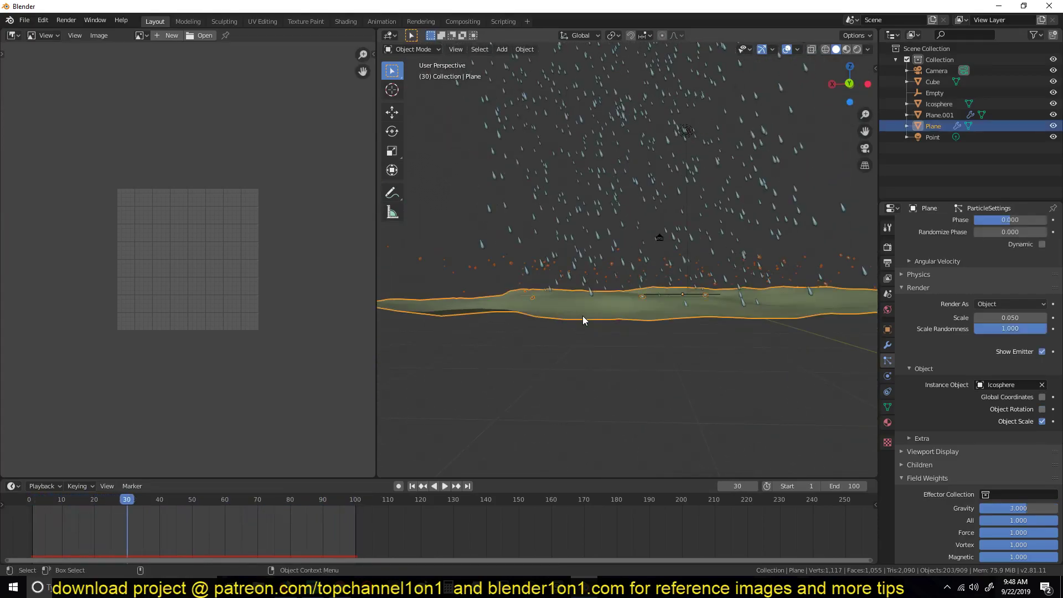
{"action": "scroll", "coordinate": [926, 373], "scroll_direction": "down", "scroll_amount": 3}
{"action": "scroll", "coordinate": [987, 426], "scroll_direction": "down", "scroll_amount": 5}
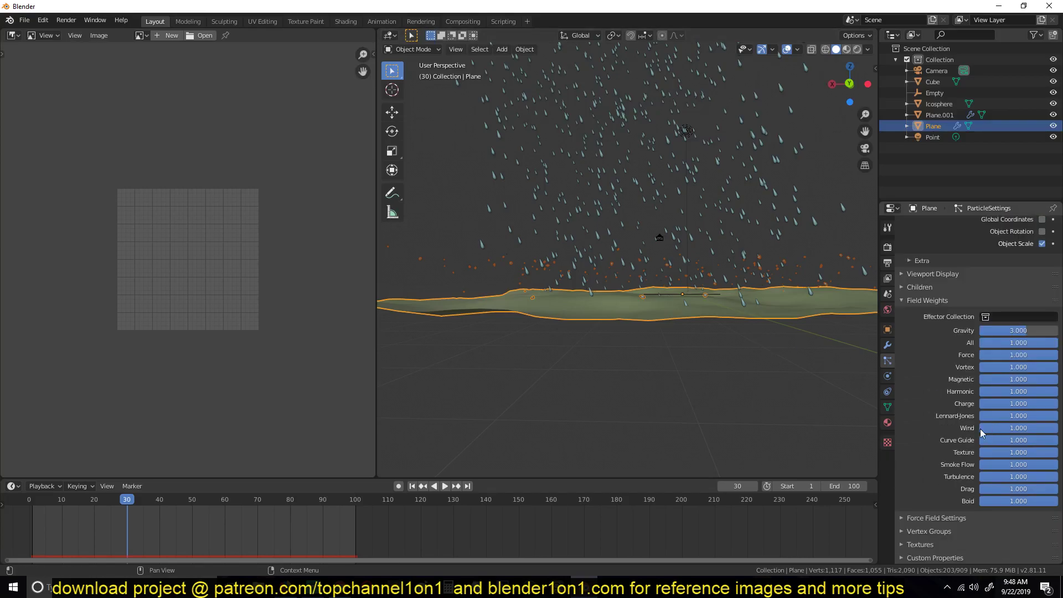
{"action": "scroll", "coordinate": [941, 343], "scroll_direction": "up", "scroll_amount": 8}
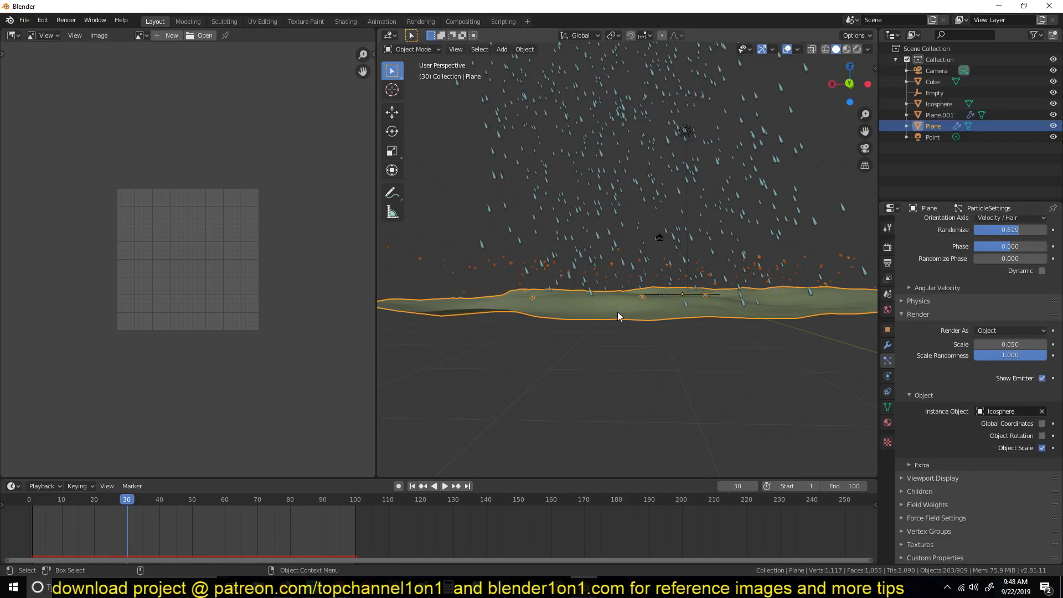
{"action": "left_click", "coordinate": [930, 491]}
{"action": "scroll", "coordinate": [942, 482], "scroll_direction": "down", "scroll_amount": 1}
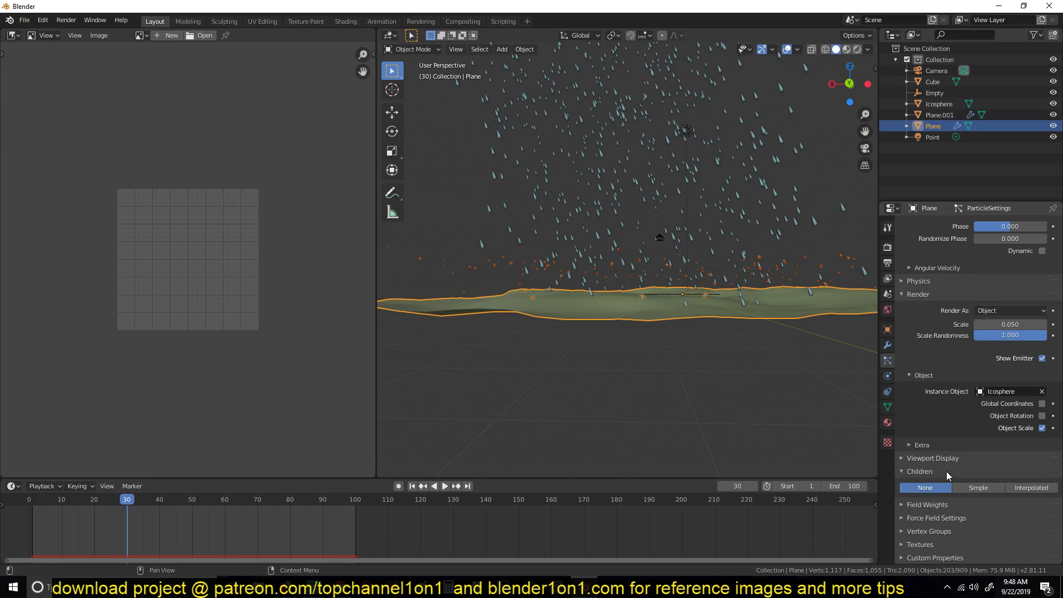
{"action": "left_click", "coordinate": [978, 487]}
Examine the child particle clusters above the ground plane up close while the animation plays
{"action": "scroll", "coordinate": [975, 493], "scroll_direction": "down", "scroll_amount": 4}
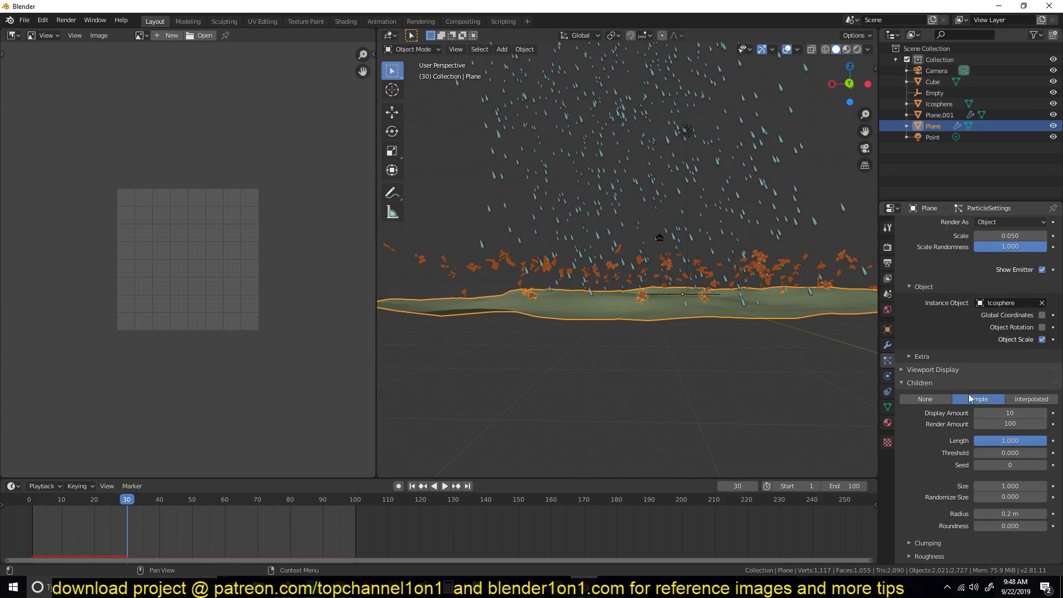
{"action": "scroll", "coordinate": [695, 346], "scroll_direction": "up", "scroll_amount": 6}
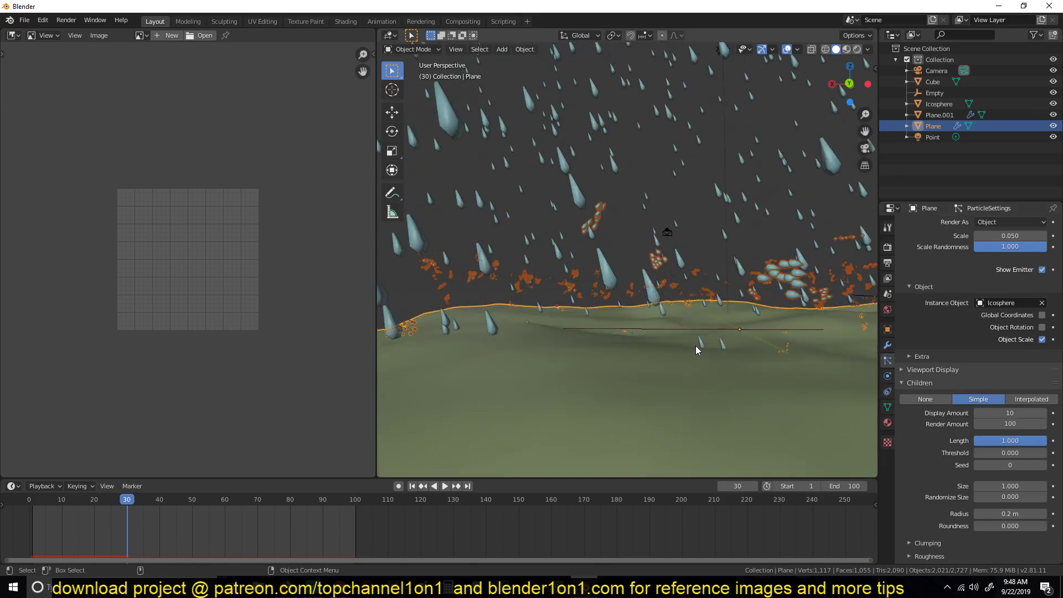
{"action": "middle_click_drag", "start_coordinate": [688, 302], "coordinate": [669, 297]}
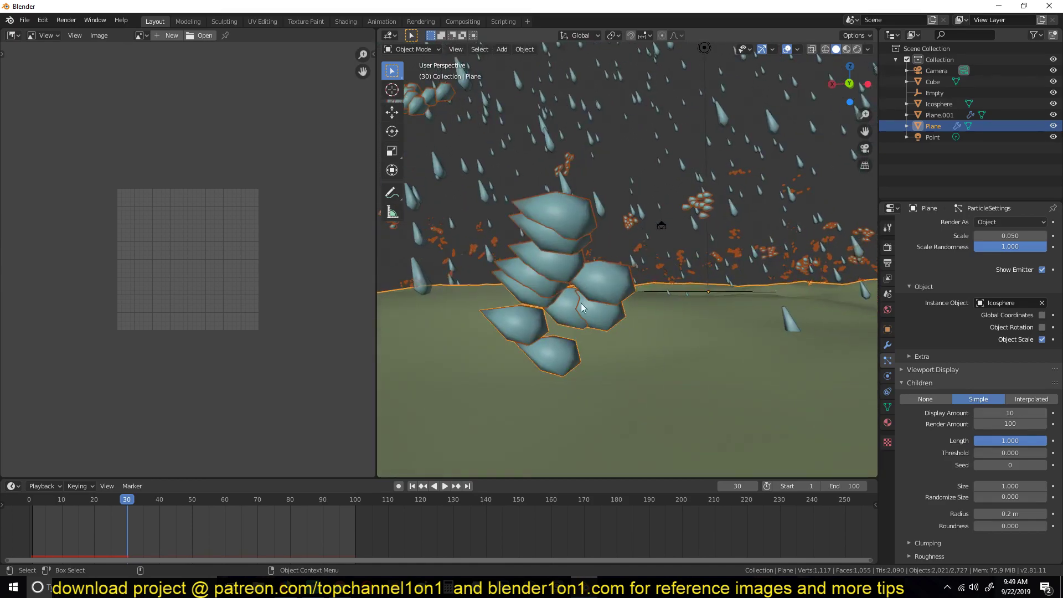
{"action": "key", "text": "space"}
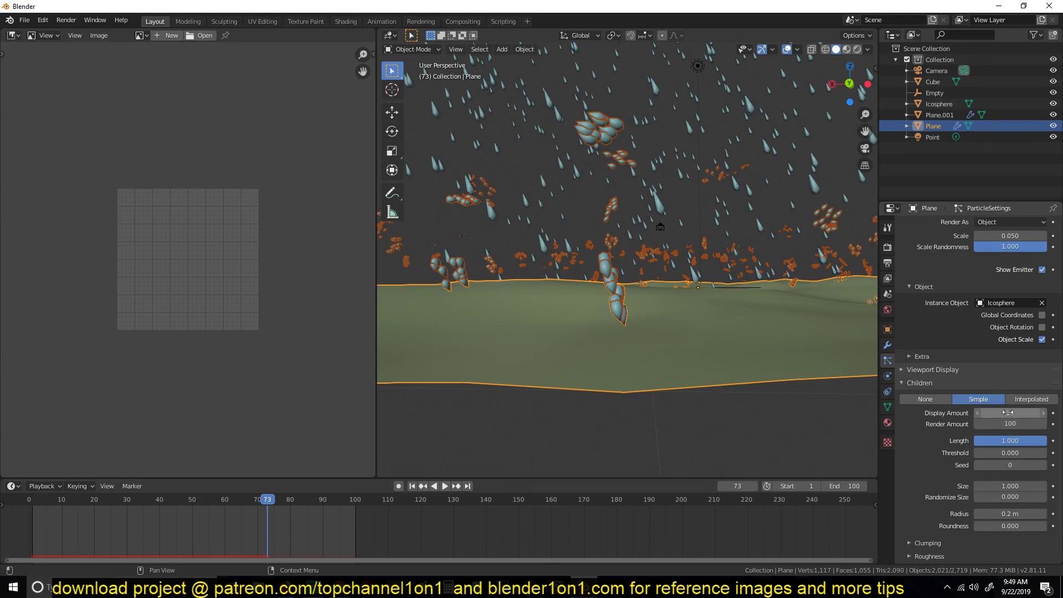
Set both the display amount and render amount of the ground plane's child particles to 5
{"action": "type", "text": "5"}
{"action": "key", "text": "Return"}
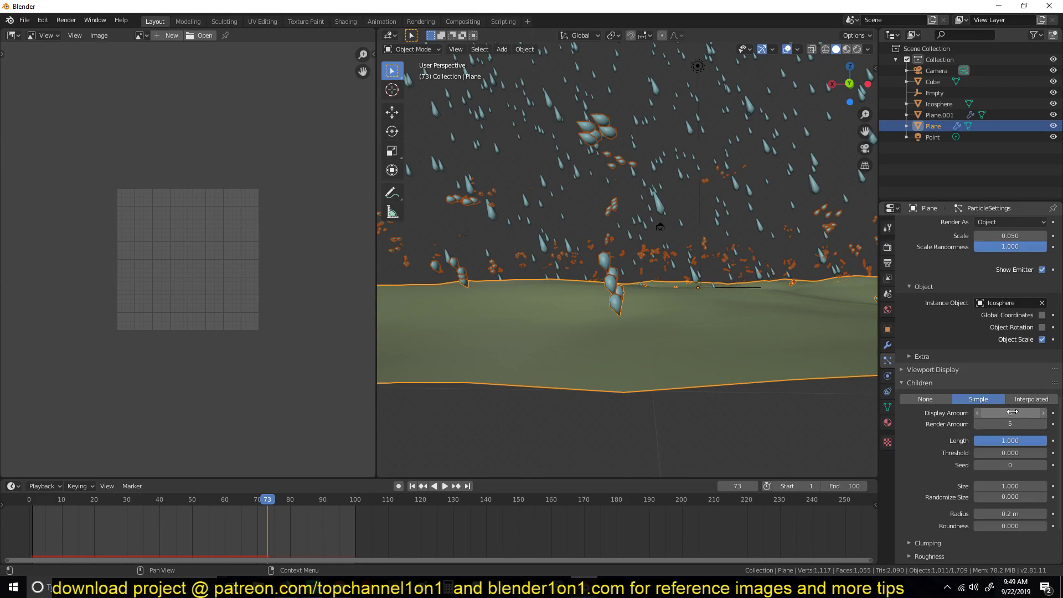
{"action": "left_click_drag", "start_coordinate": [1032, 442], "coordinate": [960, 442]}
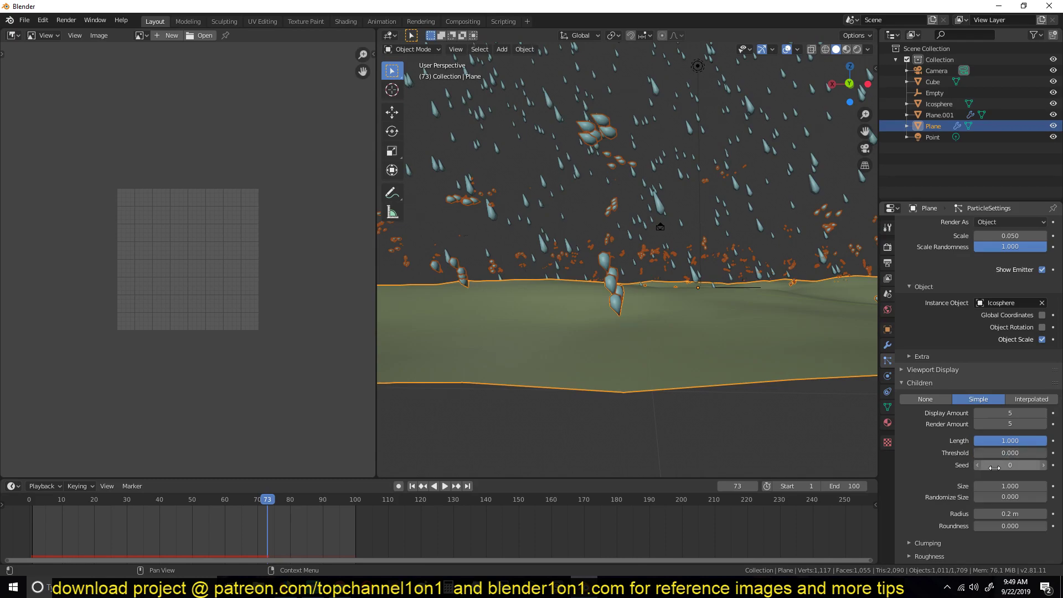
Set the child particles' seed to 3, size to 0.544, size randomization to 0.716 and radius to 0.62 m
{"action": "left_click", "coordinate": [1044, 466]}
{"action": "left_click", "coordinate": [1044, 466]}
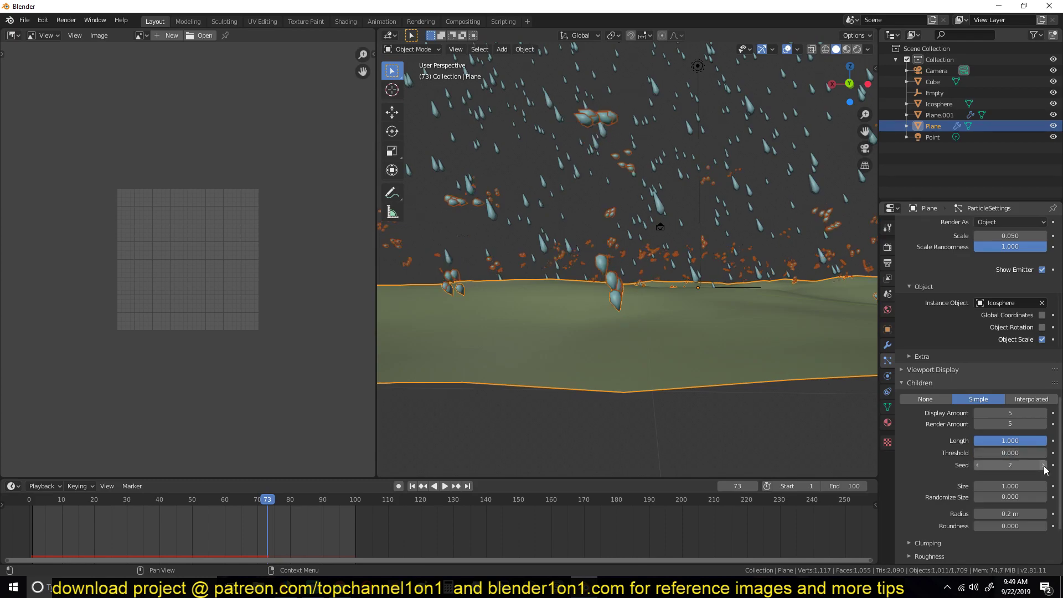
{"action": "left_click", "coordinate": [1045, 467]}
{"action": "left_click_drag", "start_coordinate": [1011, 486], "coordinate": [981, 487]}
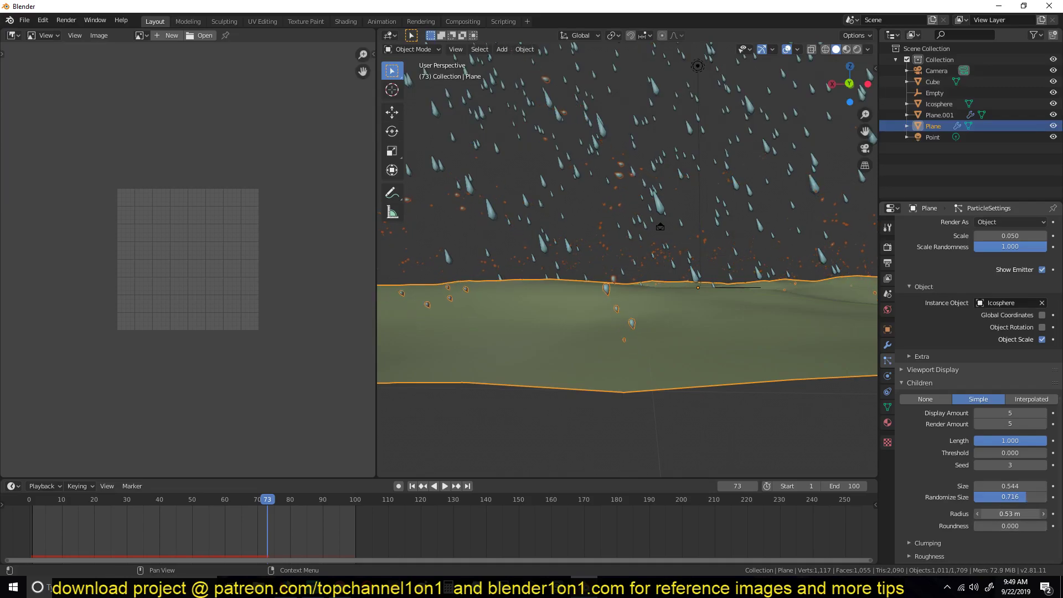
{"action": "left_click_drag", "start_coordinate": [1010, 514], "coordinate": [1024, 514]}
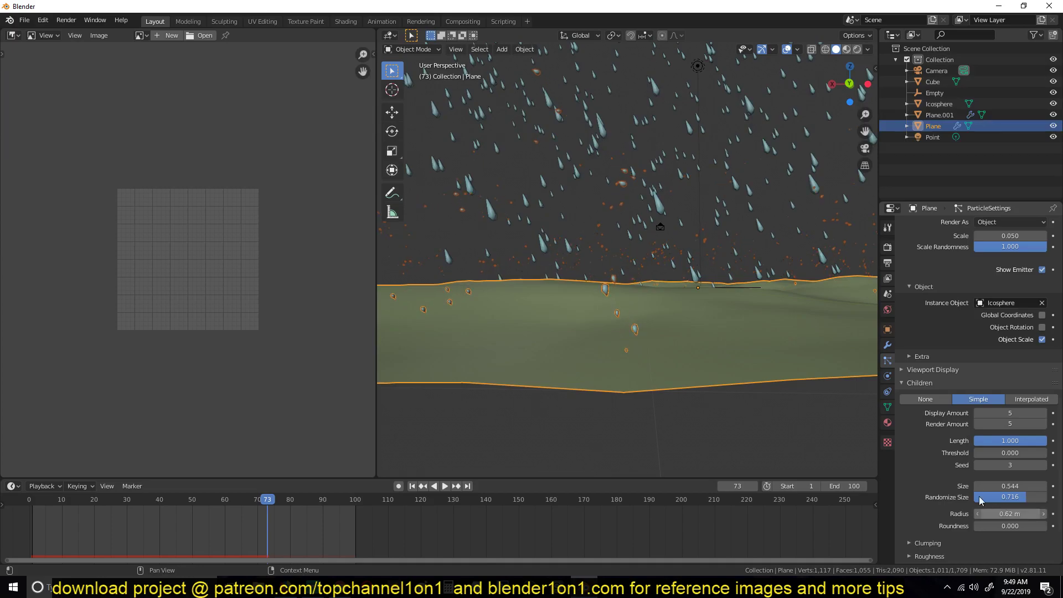
Play the animation from near the start with everything deselected to examine the reshaped splash particles above the ground
{"action": "right_click", "coordinate": [45, 518]}
{"action": "key", "text": "space"}
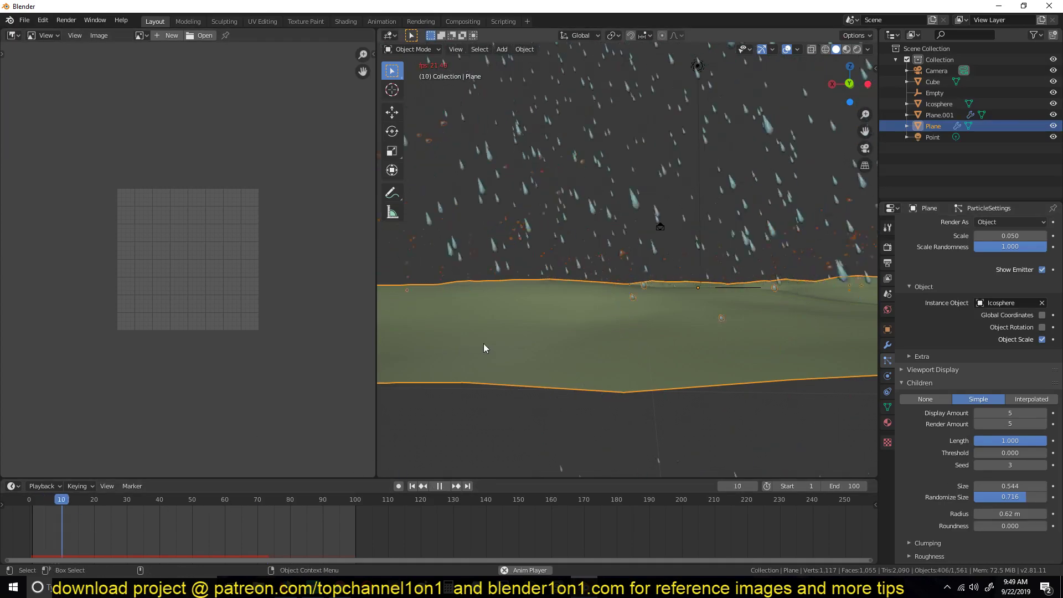
{"action": "middle_click_drag", "start_coordinate": [503, 330], "coordinate": [564, 336]}
{"action": "key", "text": "alt+a"}
{"action": "key", "text": "space"}
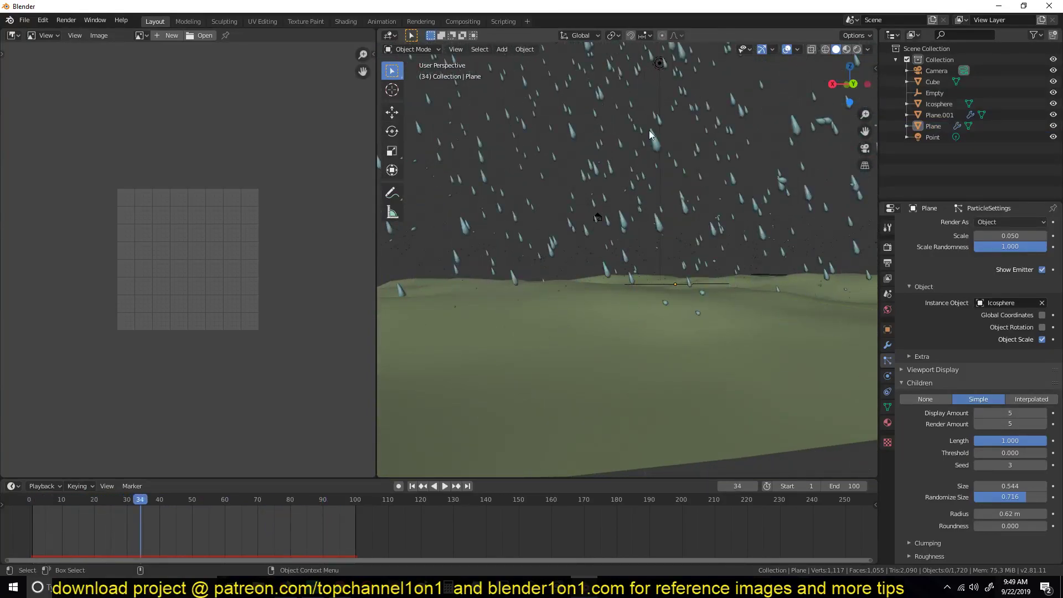
Preview the rain animation in material preview shading, restore solid shading and review the ground plane's particle settings
{"action": "left_click", "coordinate": [848, 49]}
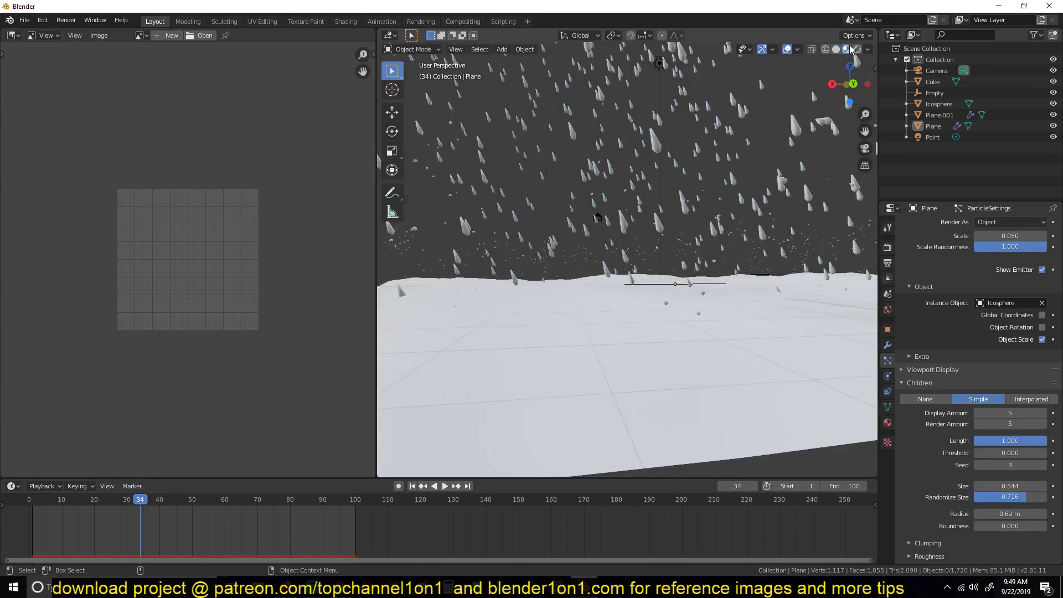
{"action": "key", "text": "space"}
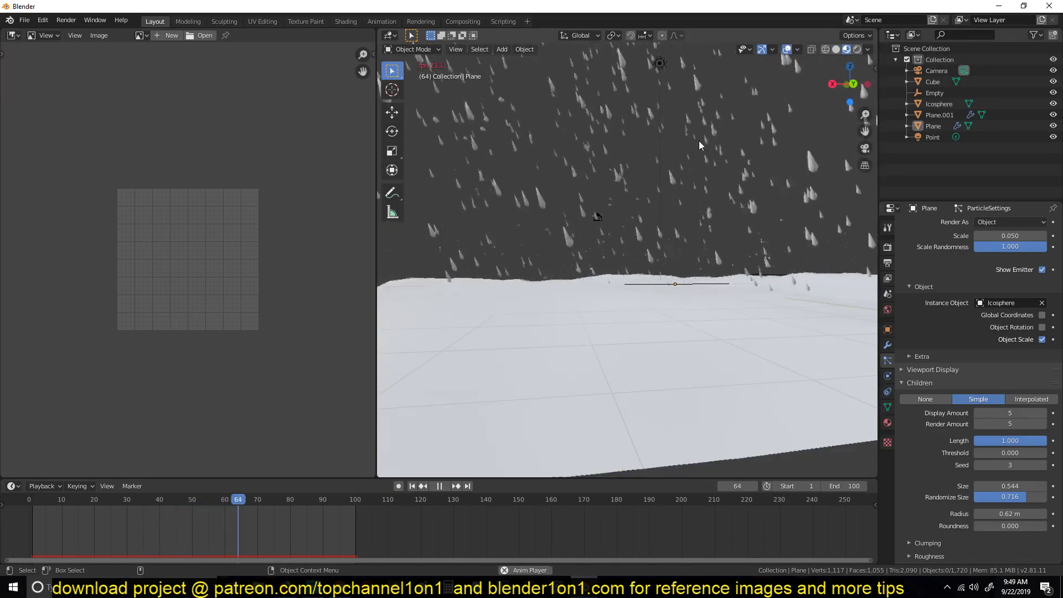
{"action": "key", "text": "space"}
{"action": "left_click", "coordinate": [642, 353]}
{"action": "left_click", "coordinate": [835, 49]}
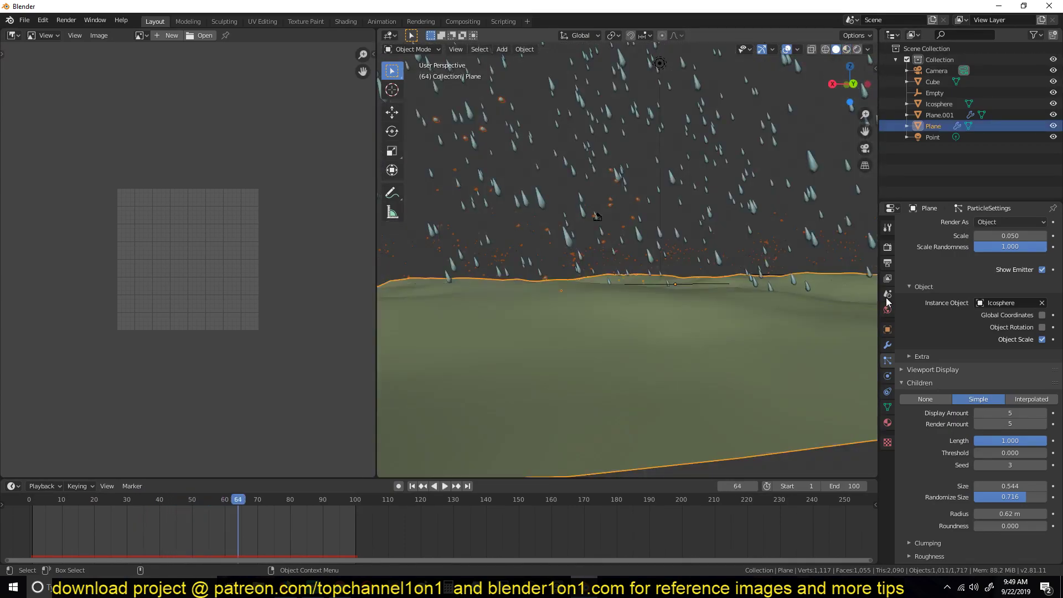
{"action": "scroll", "coordinate": [977, 488], "scroll_direction": "down", "scroll_amount": 3}
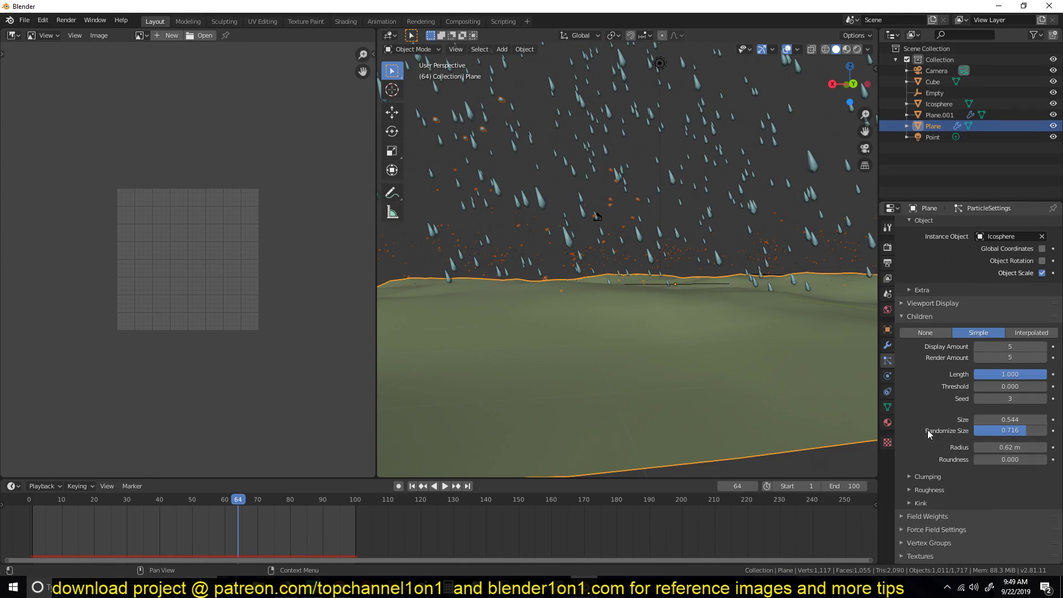
{"action": "scroll", "coordinate": [929, 433], "scroll_direction": "up", "scroll_amount": 5}
Add a 32-vertex mesh circle and enlarge it to about 2.96 times its size
{"action": "middle_click_drag", "start_coordinate": [785, 208], "coordinate": [644, 208]}
{"action": "scroll", "coordinate": [679, 209], "scroll_direction": "down", "scroll_amount": 2}
{"action": "left_click", "coordinate": [679, 209]}
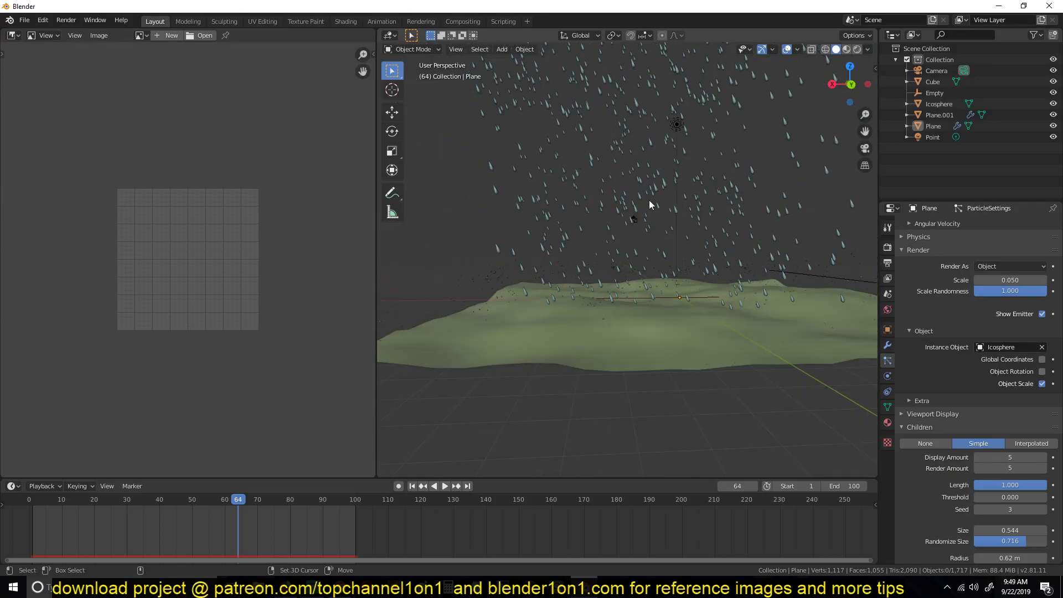
{"action": "key", "text": "shift+a"}
{"action": "mouse_move", "coordinate": [668, 199]}
{"action": "left_click", "coordinate": [716, 224]}
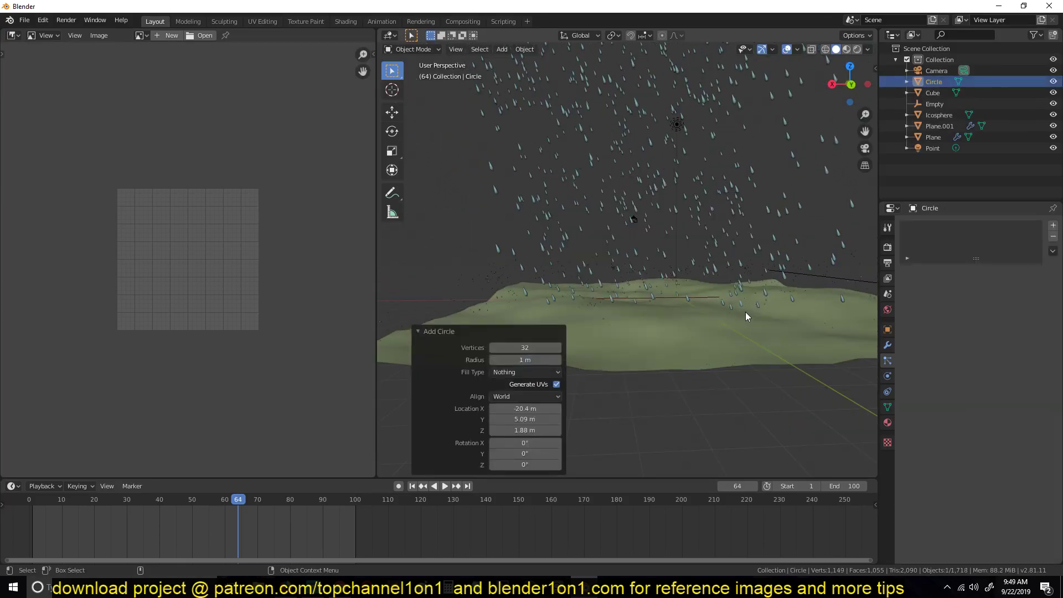
{"action": "scroll", "coordinate": [720, 299], "scroll_direction": "down", "scroll_amount": 5}
{"action": "key", "text": "s"}
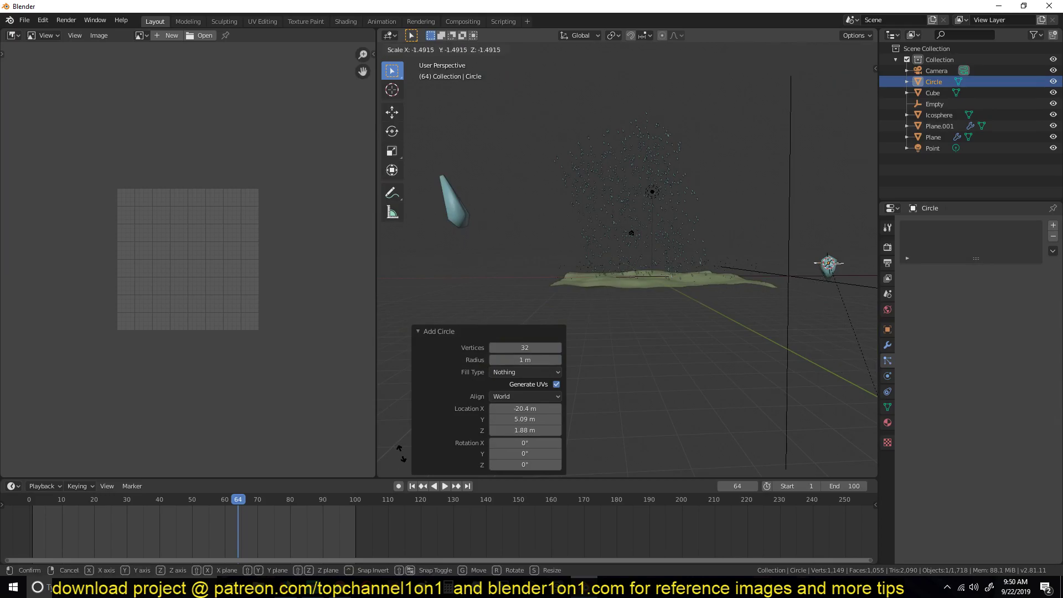
{"action": "left_click", "coordinate": [651, 69]}
Move the circle from beside the ground plane to a spot above the terrain, working from the top view
{"action": "key", "text": "KP_7"}
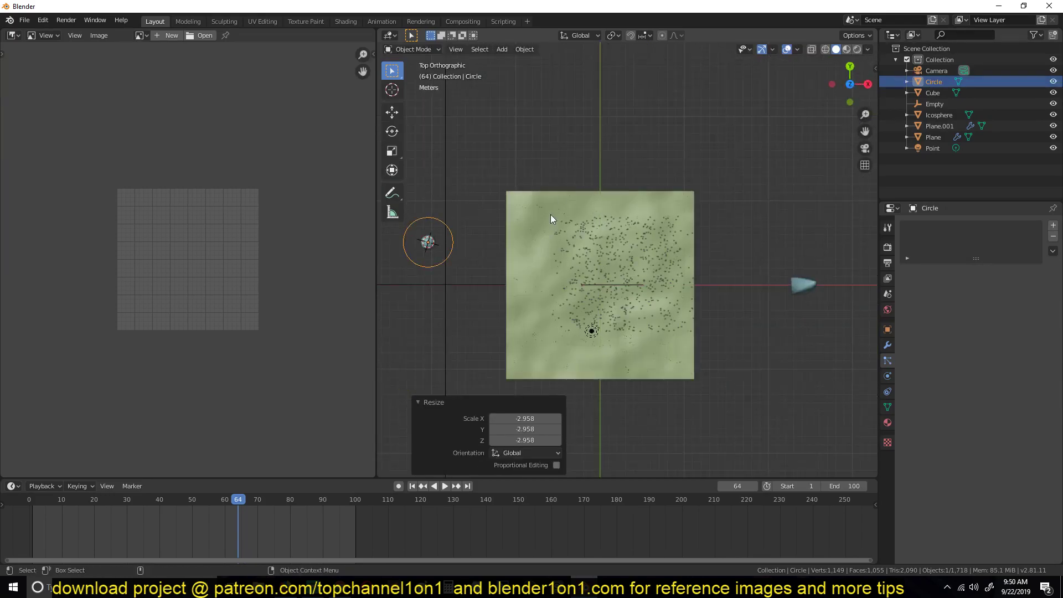
{"action": "key", "text": "g"}
{"action": "left_click", "coordinate": [670, 284]}
{"action": "middle_click_drag", "start_coordinate": [671, 284], "coordinate": [603, 208]}
{"action": "scroll", "coordinate": [603, 208], "scroll_direction": "up", "scroll_amount": 2}
Extrude the circle's edge ring upward and fill its top with a face to form a capped cylinder
{"action": "key", "text": "Tab"}
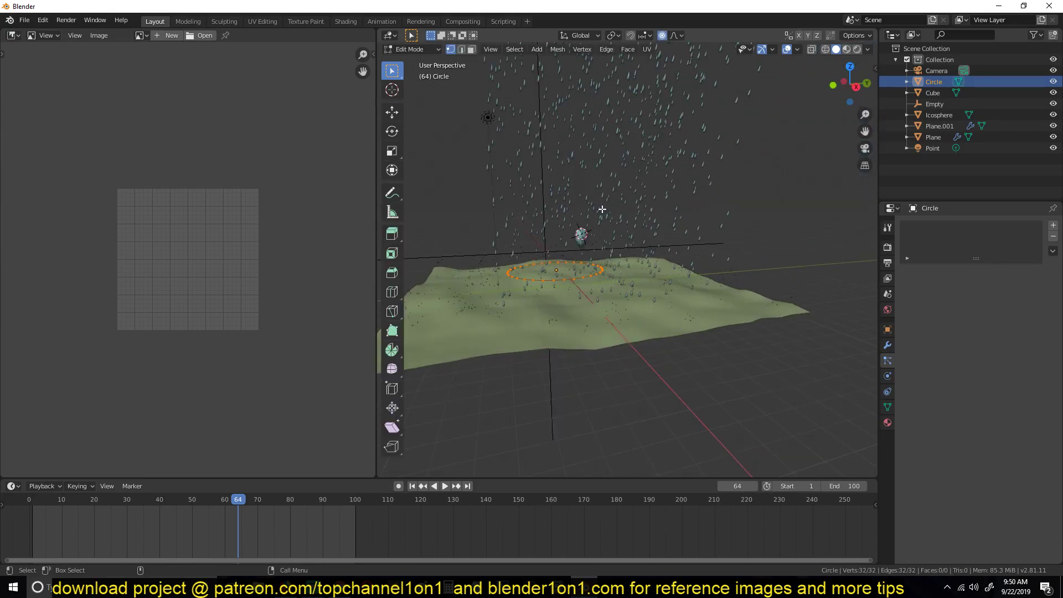
{"action": "key", "text": "KP_Decimal"}
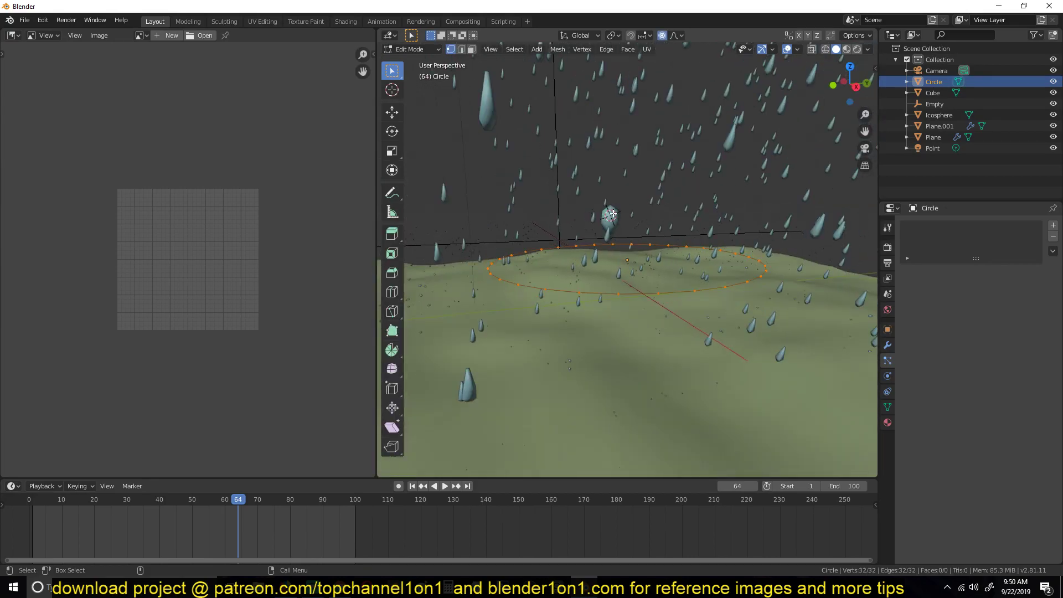
{"action": "key", "text": "e"}
{"action": "left_click", "coordinate": [620, 100]}
{"action": "middle_click_drag", "start_coordinate": [650, 146], "coordinate": [710, 193]}
Bevel the cylinder's top rim with 4 segments and a width of about 0.8 m to round it into a dome
{"action": "key", "text": "ctrl+b"}
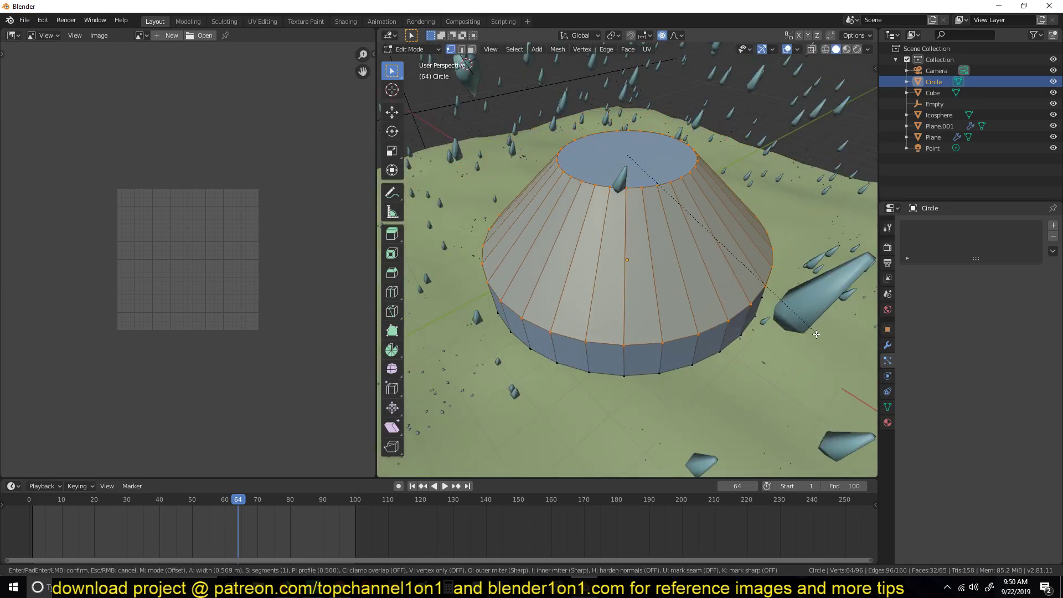
{"action": "scroll", "coordinate": [819, 355], "scroll_direction": "up", "scroll_amount": 3}
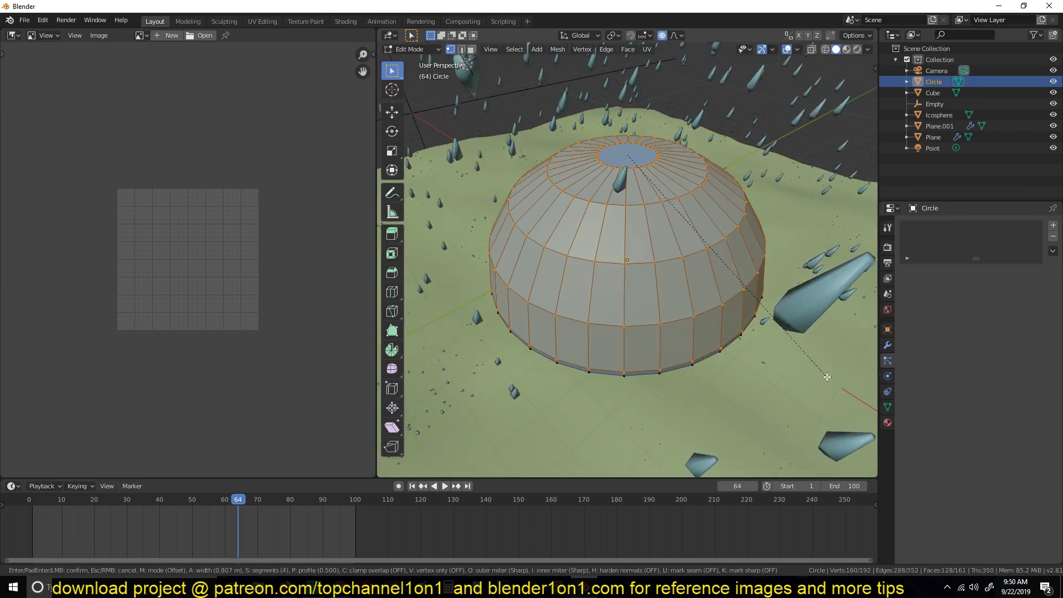
{"action": "left_click", "coordinate": [827, 376]}
{"action": "middle_click_drag", "start_coordinate": [827, 376], "coordinate": [783, 370]}
Return to Object Mode and apply smooth shading to the dome
{"action": "key", "text": "Tab"}
{"action": "middle_click_drag", "start_coordinate": [714, 222], "coordinate": [743, 272]}
{"action": "right_click", "coordinate": [708, 229]}
{"action": "left_click", "coordinate": [708, 229]}
Select spaced vertical edge loops around the dome and offset them with Shrink/Fatten and proportional editing to give it a lobed shape
{"action": "key", "text": "Tab"}
{"action": "key", "text": "3"}
{"action": "left_click", "coordinate": [687, 245]}
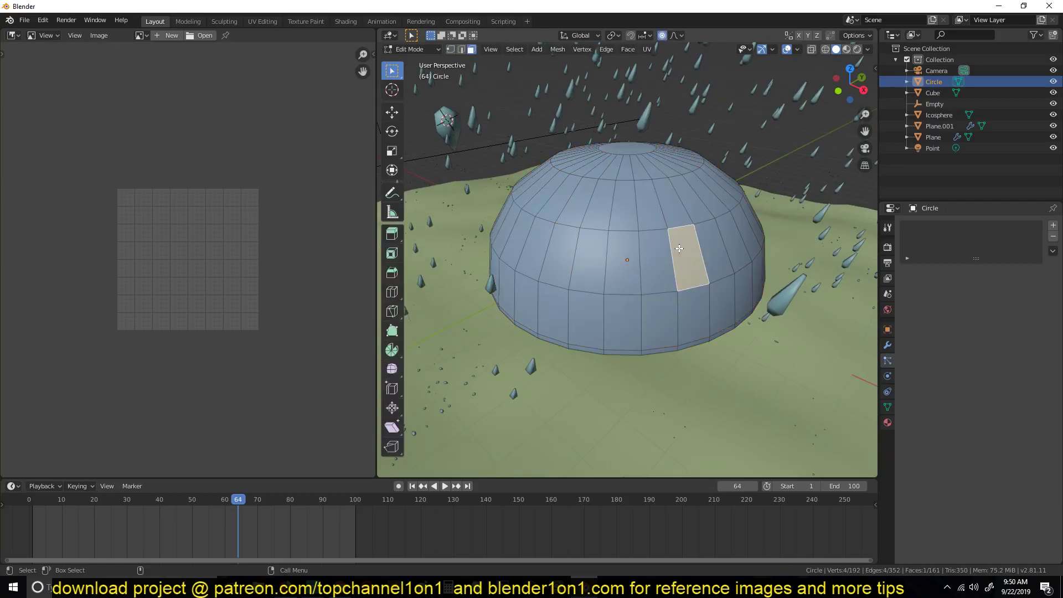
{"action": "middle_click_drag", "start_coordinate": [687, 245], "coordinate": [699, 269]}
{"action": "key", "text": "2"}
{"action": "left_click", "coordinate": [701, 271], "text": "alt"}
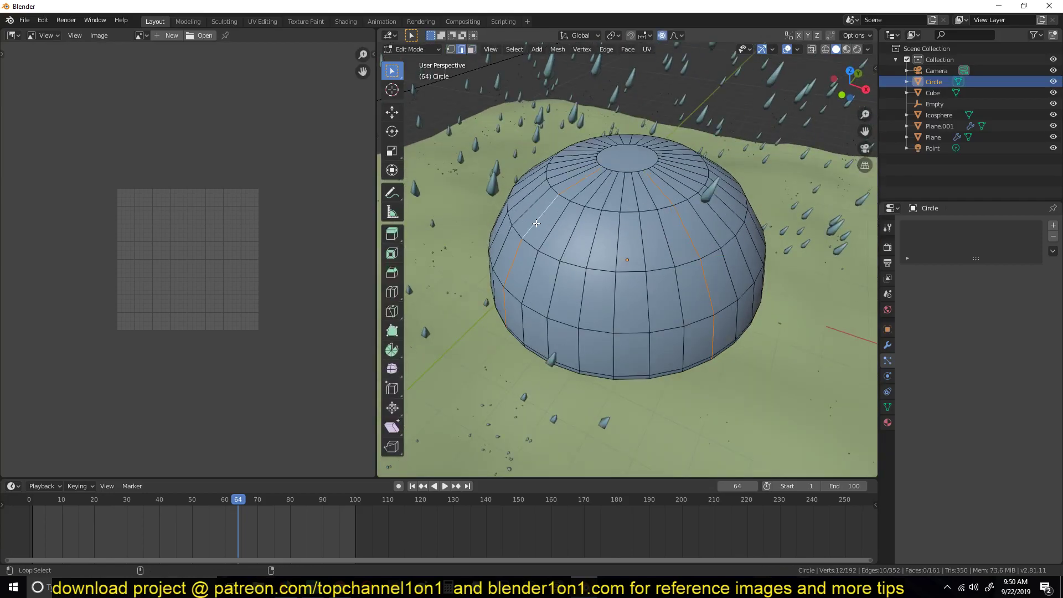
{"action": "middle_click_drag", "start_coordinate": [537, 223], "coordinate": [688, 252]}
{"action": "left_click", "coordinate": [597, 273], "text": "alt+shift"}
{"action": "mouse_move", "coordinate": [597, 274]}
{"action": "middle_mouse_down"}
{"action": "mouse_move", "coordinate": [592, 291]}
{"action": "mouse_move", "coordinate": [587, 278]}
{"action": "mouse_move", "coordinate": [609, 273]}
{"action": "middle_mouse_up"}
{"action": "left_click", "coordinate": [564, 284], "text": "alt+shift"}
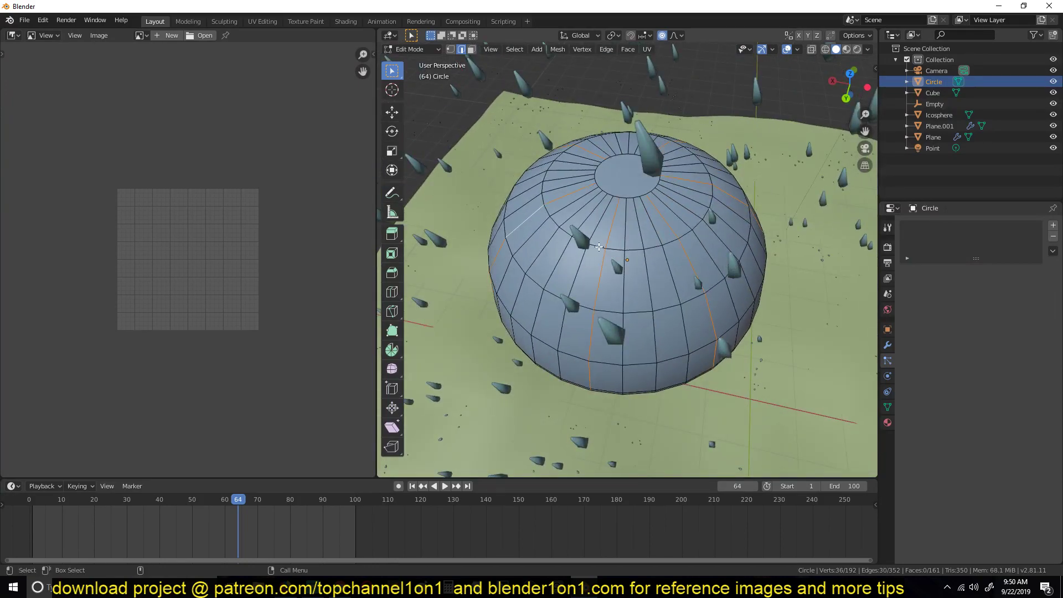
{"action": "key", "text": "alt+s"}
{"action": "left_click", "coordinate": [800, 260]}
{"action": "key", "text": "Tab"}
Play the animation while orbiting the lobed dome to examine how the raindrops behave around it
{"action": "middle_click_drag", "start_coordinate": [762, 264], "coordinate": [601, 208]}
{"action": "key", "text": "space"}
{"action": "middle_click_drag", "start_coordinate": [611, 168], "coordinate": [604, 141]}
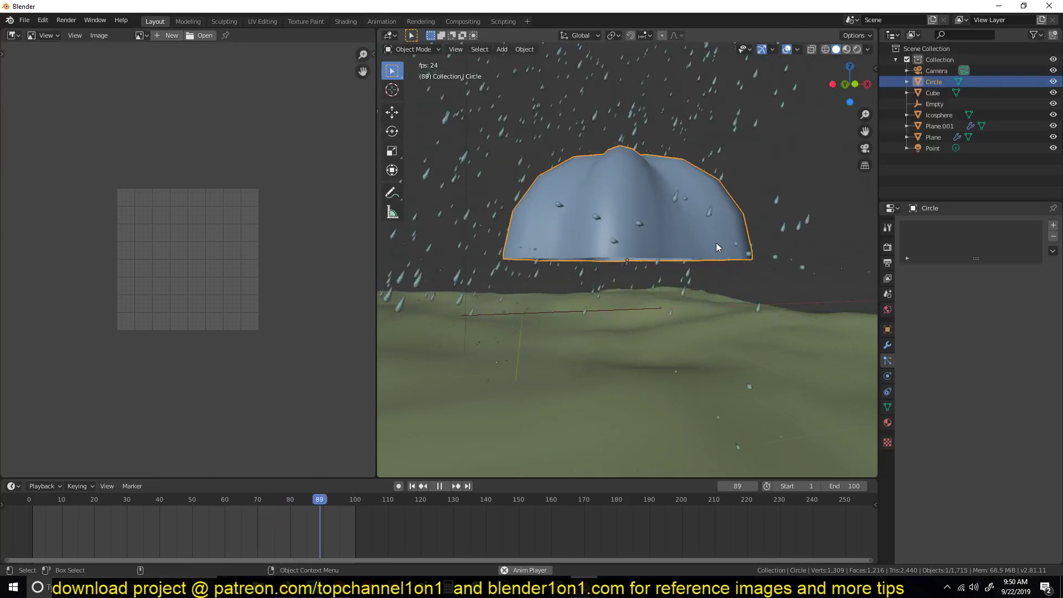
{"action": "middle_click_drag", "start_coordinate": [724, 253], "coordinate": [700, 294]}
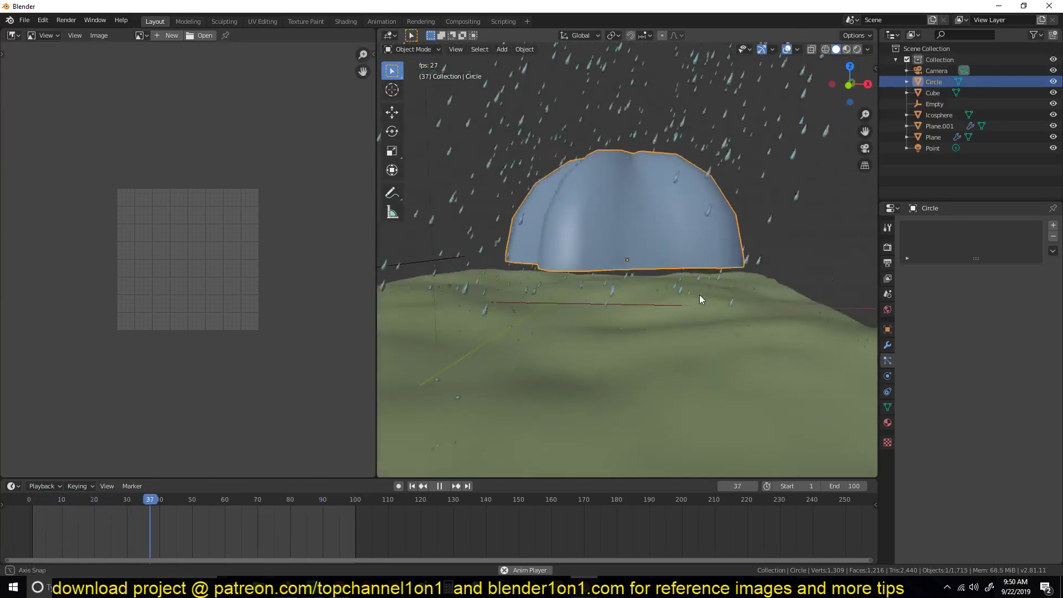
Enable Collision physics on the lobed dome
{"action": "left_click", "coordinate": [882, 346]}
{"action": "left_click", "coordinate": [886, 360]}
{"action": "left_click", "coordinate": [888, 377]}
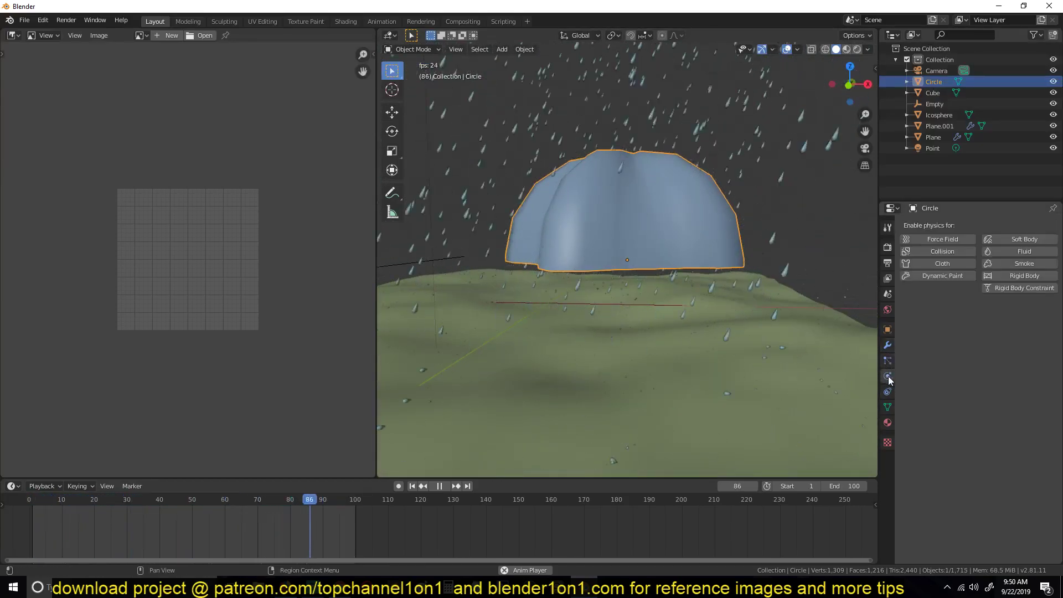
{"action": "left_click", "coordinate": [943, 252]}
Move the dome about -2.23 m along X and -0.19 m along Y, under the falling rain
{"action": "middle_click_drag", "start_coordinate": [739, 238], "coordinate": [763, 218], "text": "shift"}
{"action": "key", "text": "g"}
{"action": "left_click", "coordinate": [660, 220]}
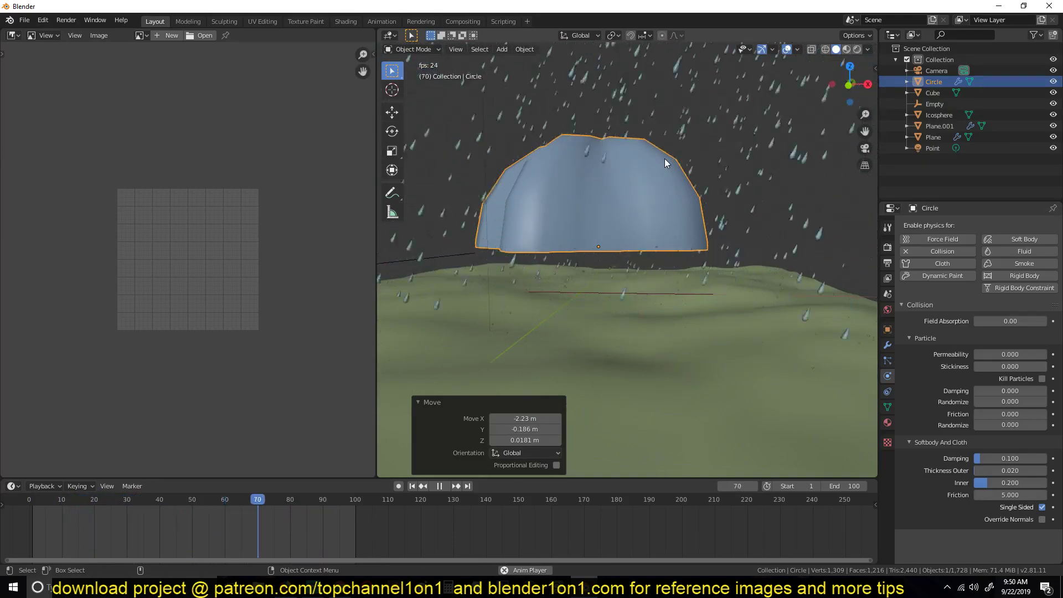
Turn on Kill Particles in the dome's collision settings
{"action": "mouse_move", "coordinate": [647, 191]}
{"action": "middle_mouse_down"}
{"action": "mouse_move", "coordinate": [660, 165]}
{"action": "mouse_move", "coordinate": [690, 187]}
{"action": "mouse_move", "coordinate": [720, 174]}
{"action": "mouse_move", "coordinate": [702, 198]}
{"action": "mouse_move", "coordinate": [688, 194]}
{"action": "mouse_move", "coordinate": [729, 206]}
{"action": "mouse_move", "coordinate": [732, 184]}
{"action": "mouse_move", "coordinate": [657, 208]}
{"action": "middle_mouse_up"}
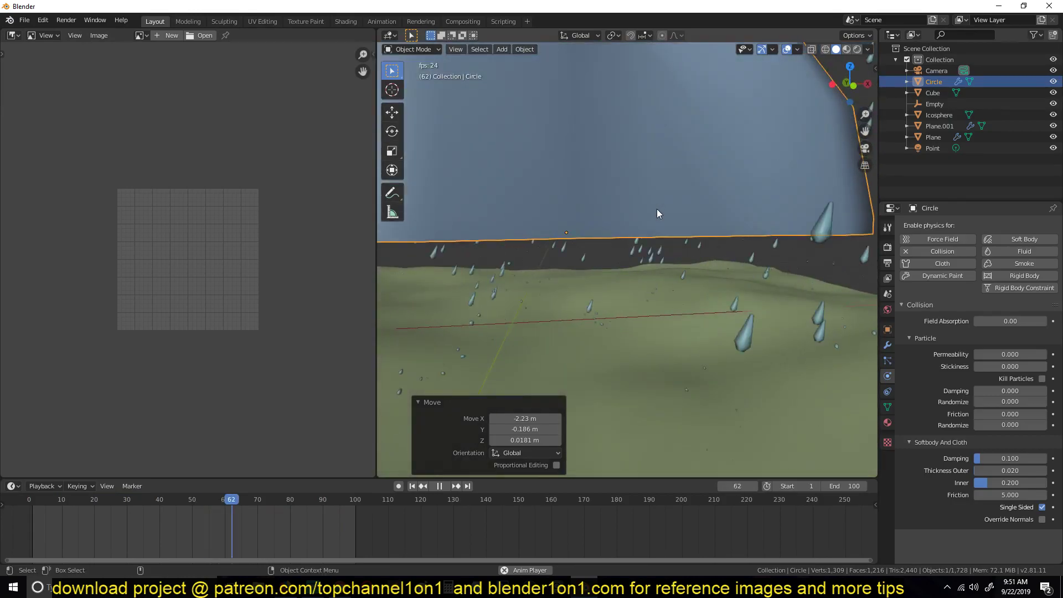
{"action": "scroll", "coordinate": [657, 209], "scroll_direction": "down", "scroll_amount": 4}
{"action": "left_click", "coordinate": [1043, 380]}
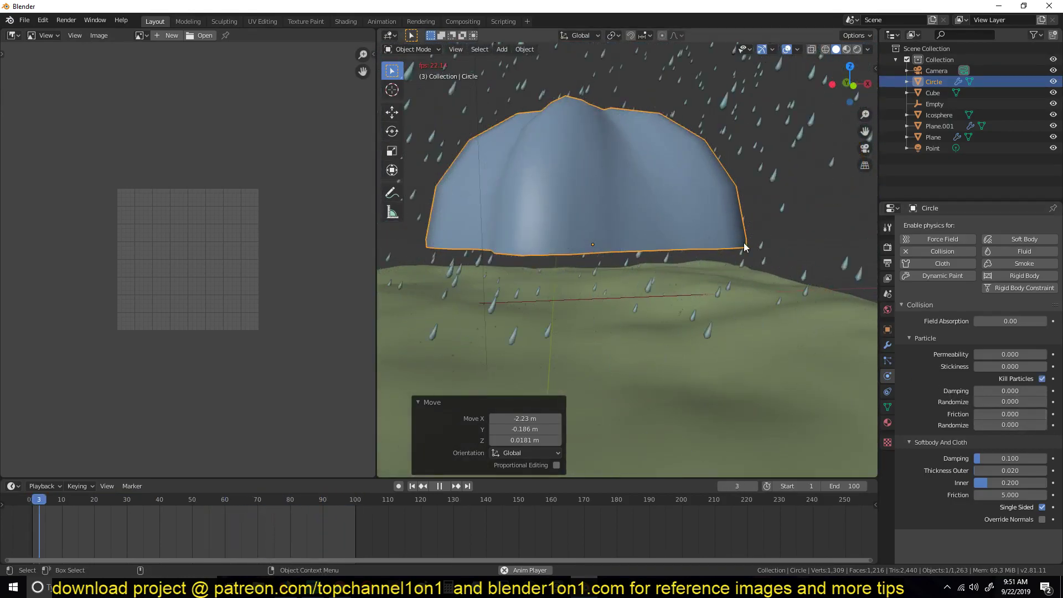
Examine from several angles how the rain meets the dome while the animation plays
{"action": "scroll", "coordinate": [694, 208], "scroll_direction": "down", "scroll_amount": 4}
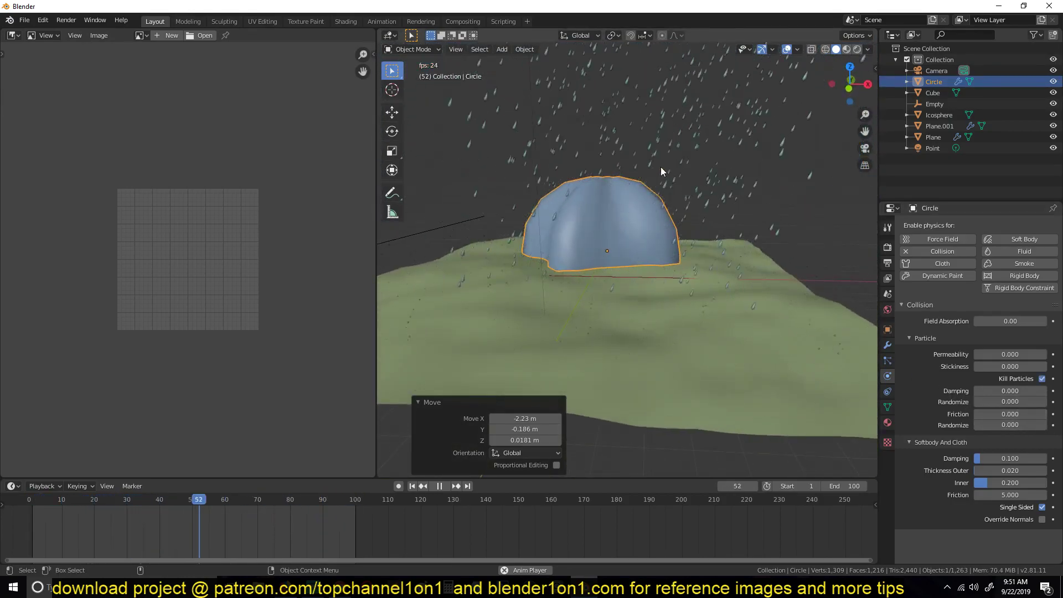
{"action": "scroll", "coordinate": [651, 176], "scroll_direction": "up", "scroll_amount": 4}
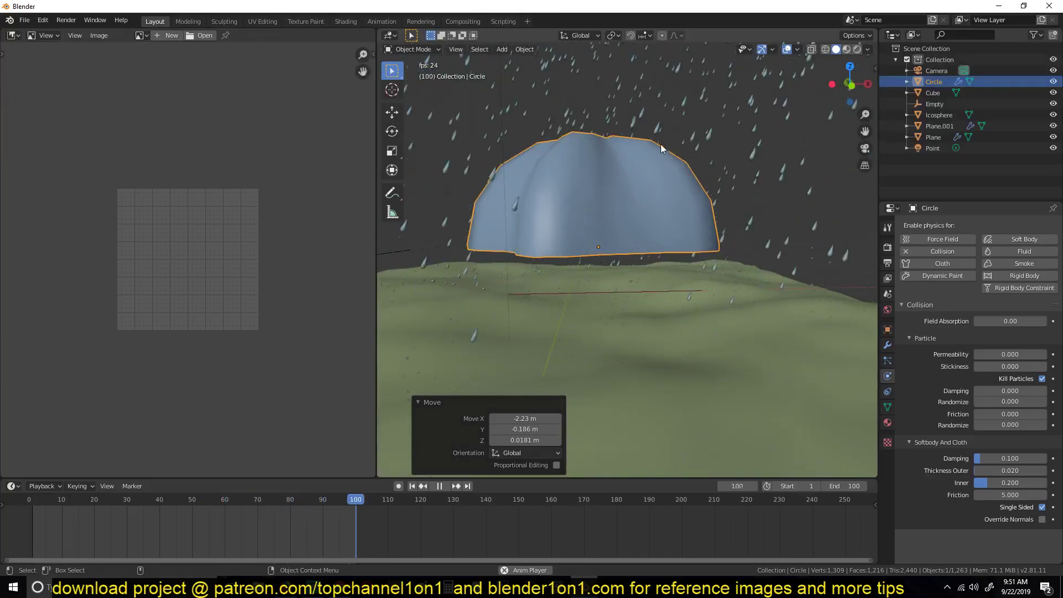
{"action": "middle_click_drag", "start_coordinate": [616, 146], "coordinate": [659, 146]}
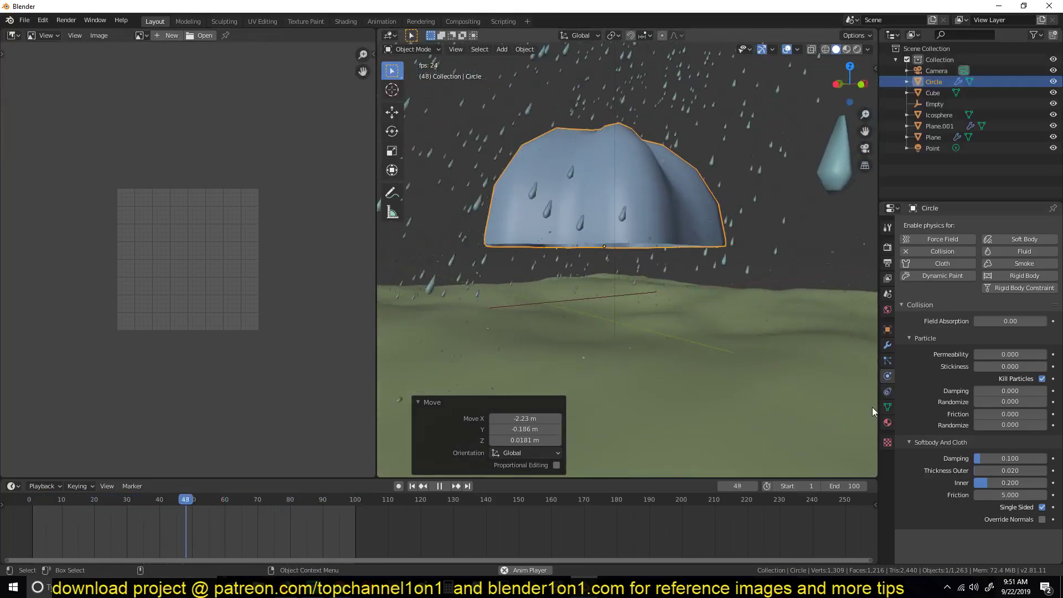
{"action": "middle_click_drag", "start_coordinate": [648, 218], "coordinate": [656, 215]}
Add a new particle system to the dome and stop the animation playback
{"action": "left_click", "coordinate": [888, 360]}
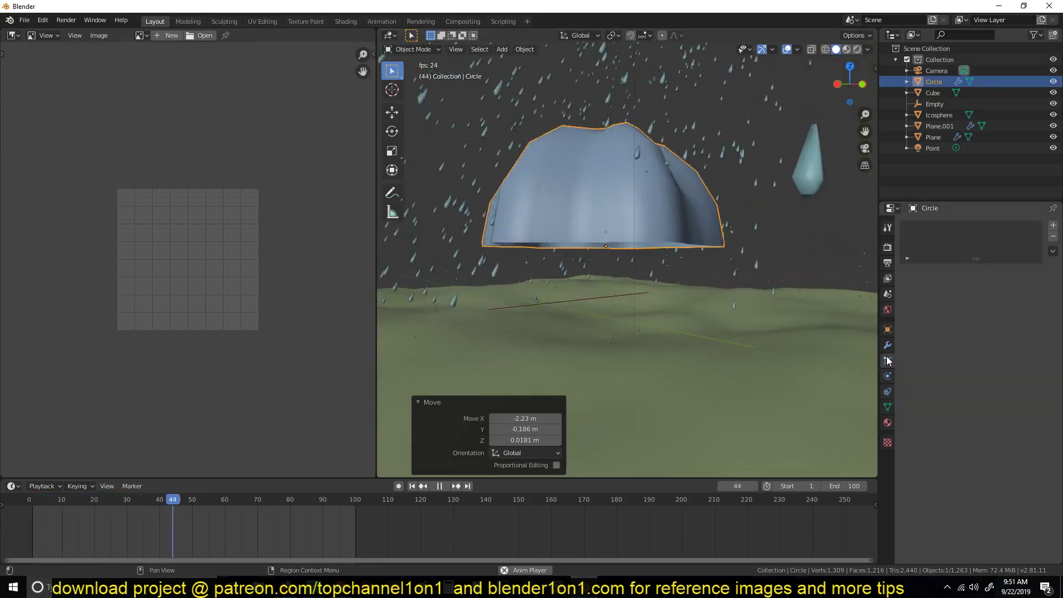
{"action": "left_click", "coordinate": [1053, 226]}
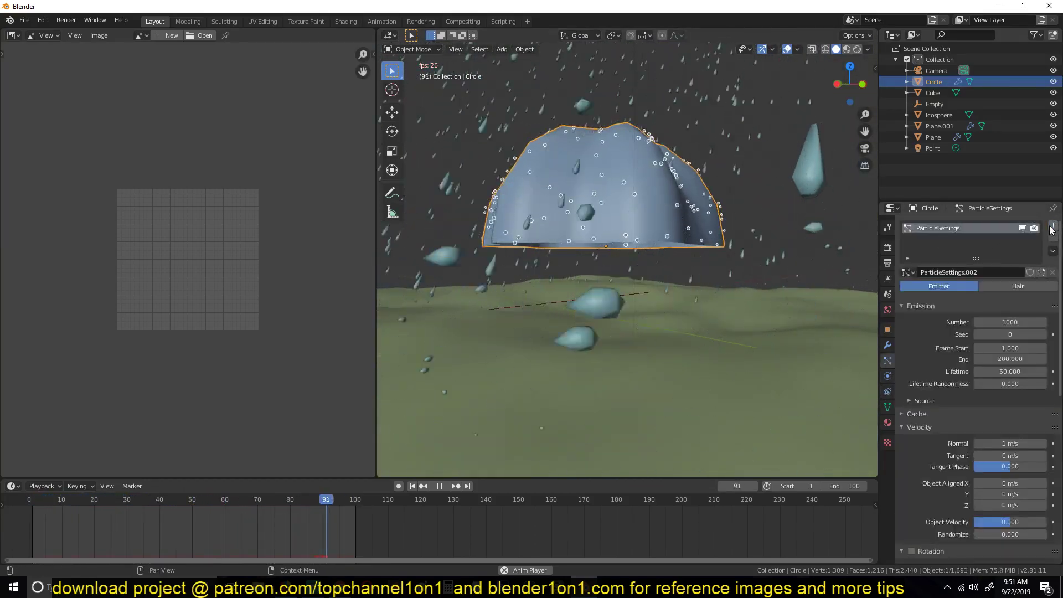
{"action": "key", "text": "Escape"}
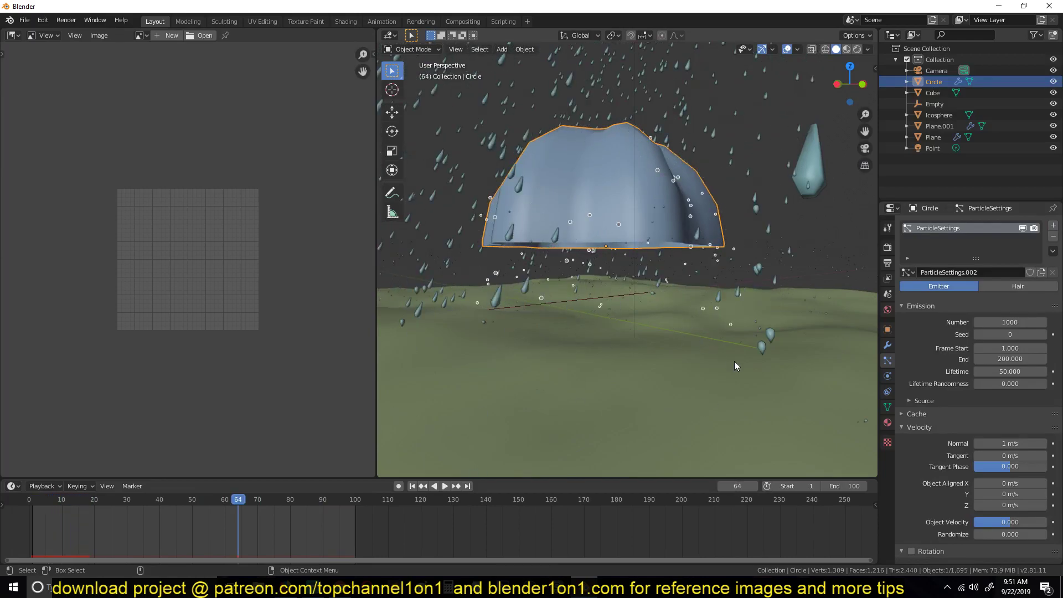
Assign the ground's existing "reator splashes" particle settings to the dome's particle system
{"action": "left_click", "coordinate": [747, 330]}
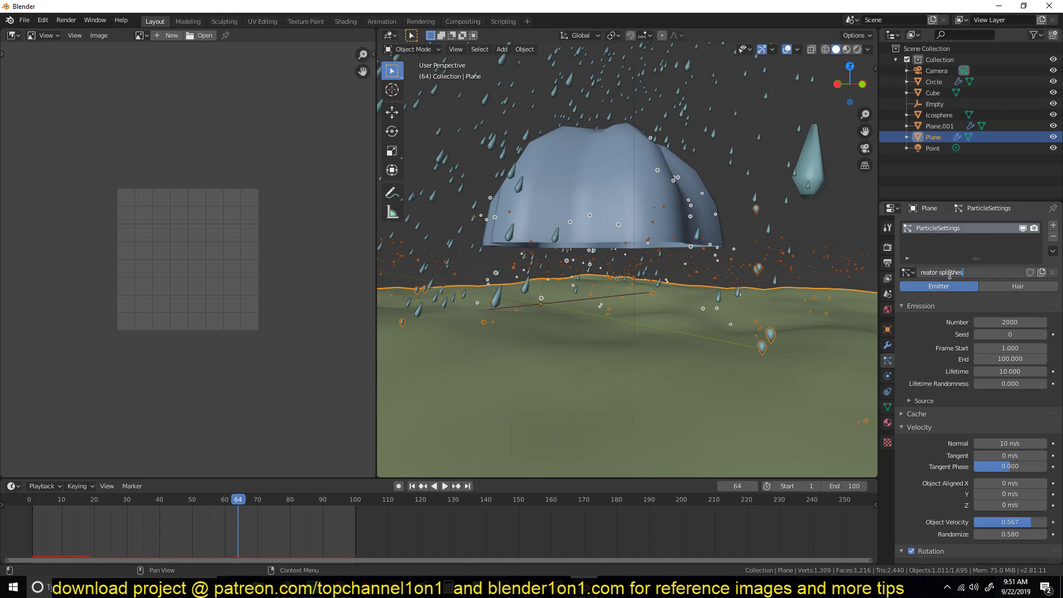
{"action": "left_click", "coordinate": [651, 212]}
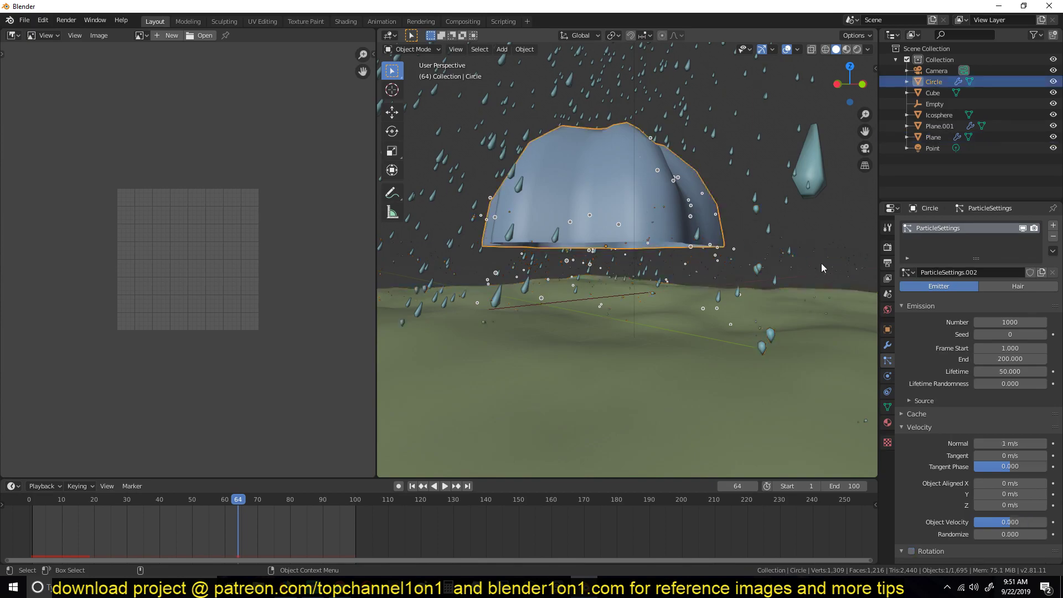
{"action": "left_click", "coordinate": [904, 273]}
{"action": "left_click", "coordinate": [929, 311]}
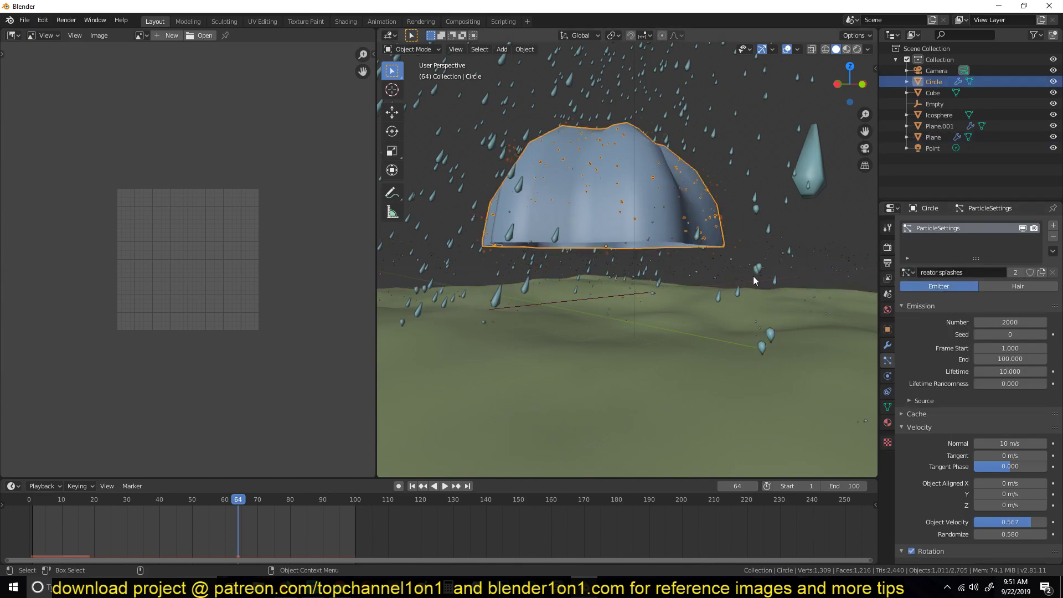
{"action": "left_click", "coordinate": [728, 265]}
Play the animation from the start and trackball-rotate the dome by about -20.1° and -47°
{"action": "middle_click_drag", "start_coordinate": [728, 264], "coordinate": [349, 475]}
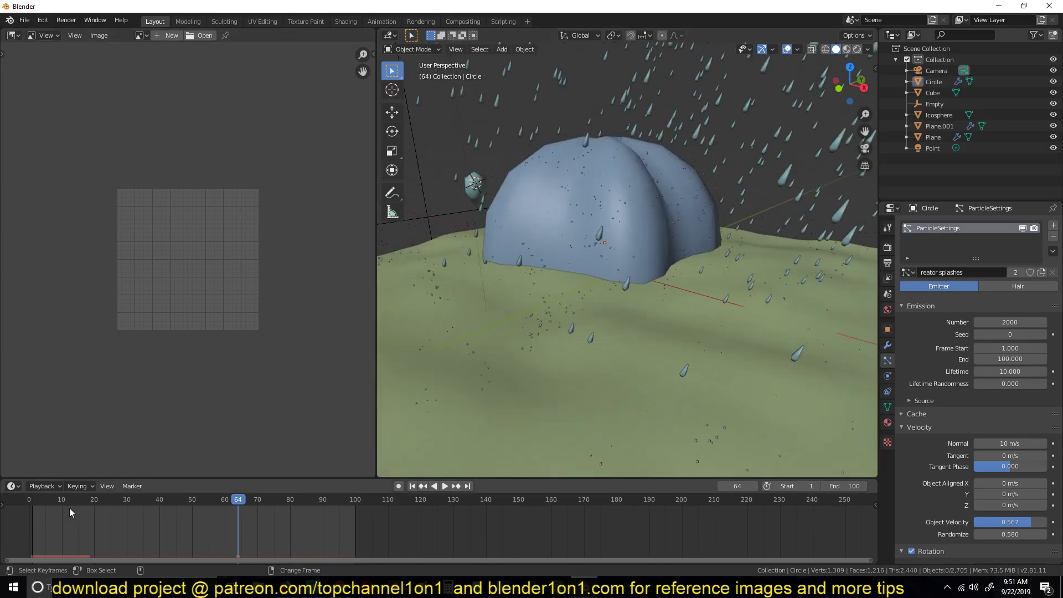
{"action": "left_click", "coordinate": [30, 521]}
{"action": "key", "text": "KP_1"}
{"action": "key", "text": "space"}
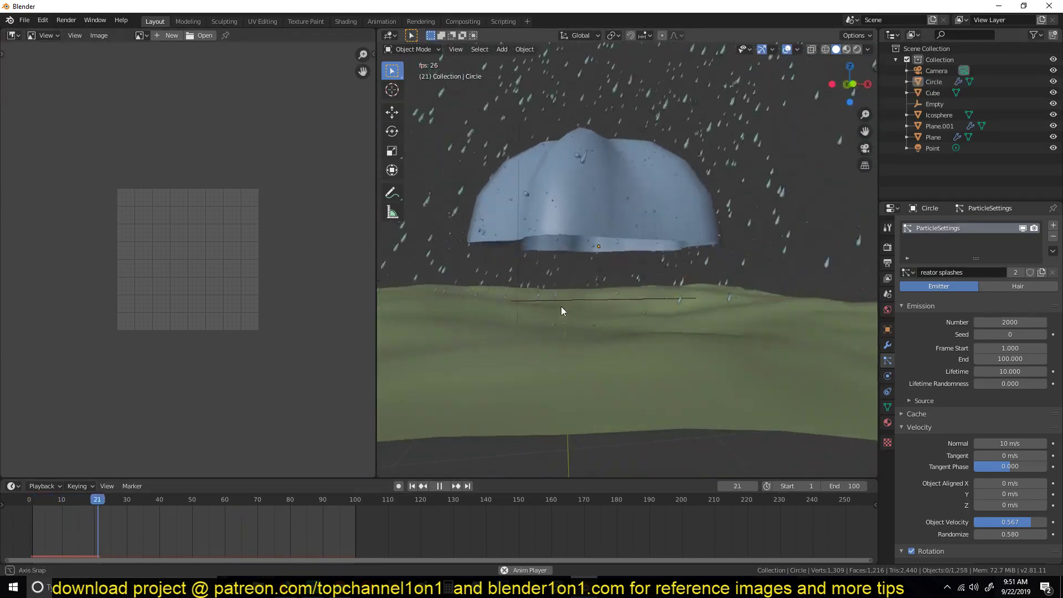
{"action": "middle_click_drag", "start_coordinate": [609, 151], "coordinate": [635, 164]}
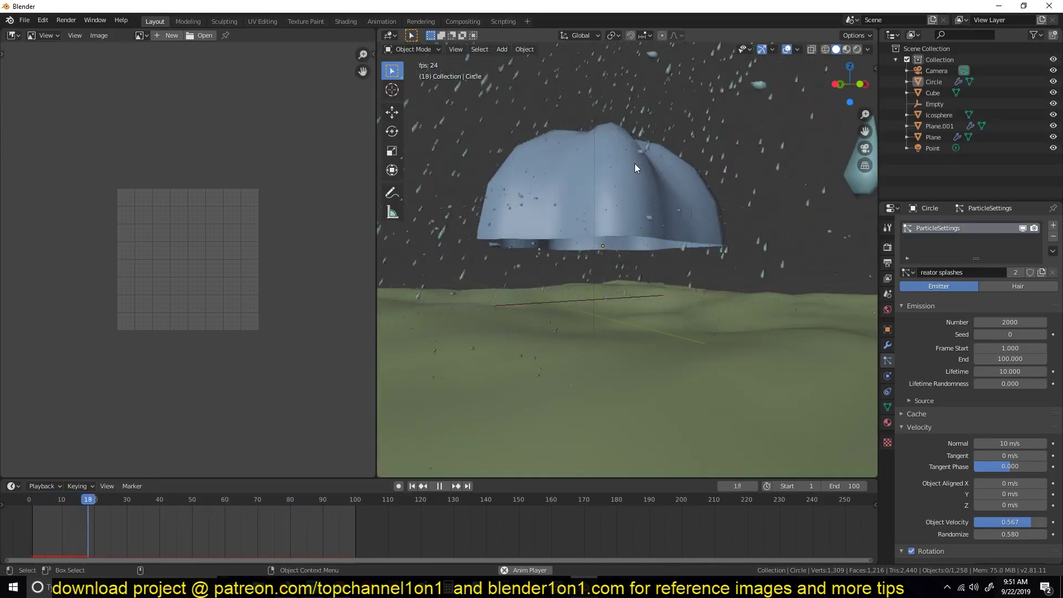
{"action": "left_click", "coordinate": [671, 168]}
{"action": "key", "text": "r"}
{"action": "key", "text": "r"}
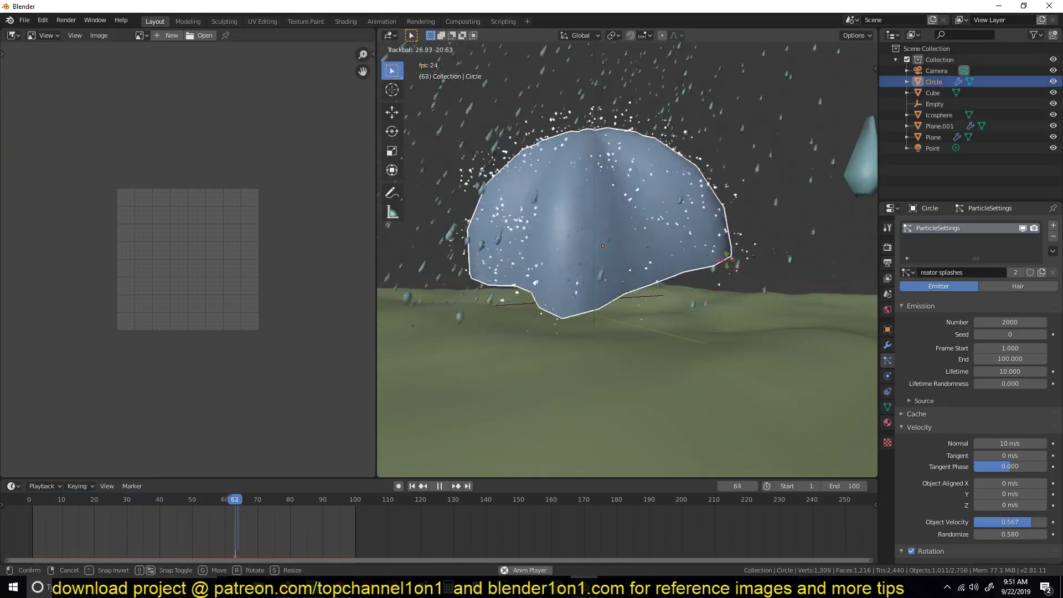
{"action": "left_click", "coordinate": [710, 224]}
{"action": "key", "text": "Escape"}
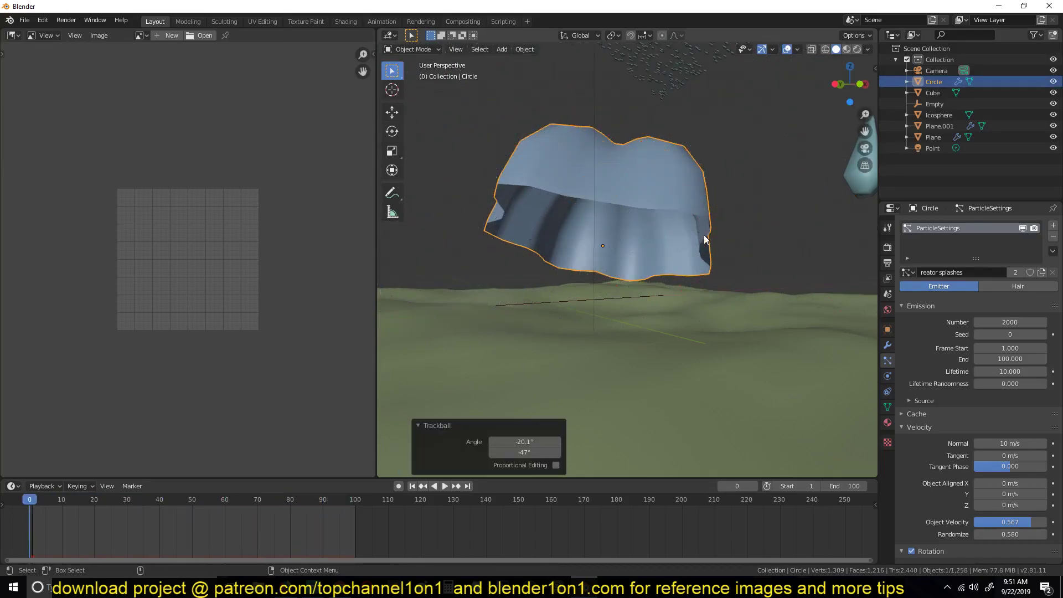
Turn on auto keying and view the whole scene from the front
{"action": "scroll", "coordinate": [609, 266], "scroll_direction": "down", "scroll_amount": 3}
{"action": "left_click", "coordinate": [398, 485]}
{"action": "key", "text": "KP_1"}
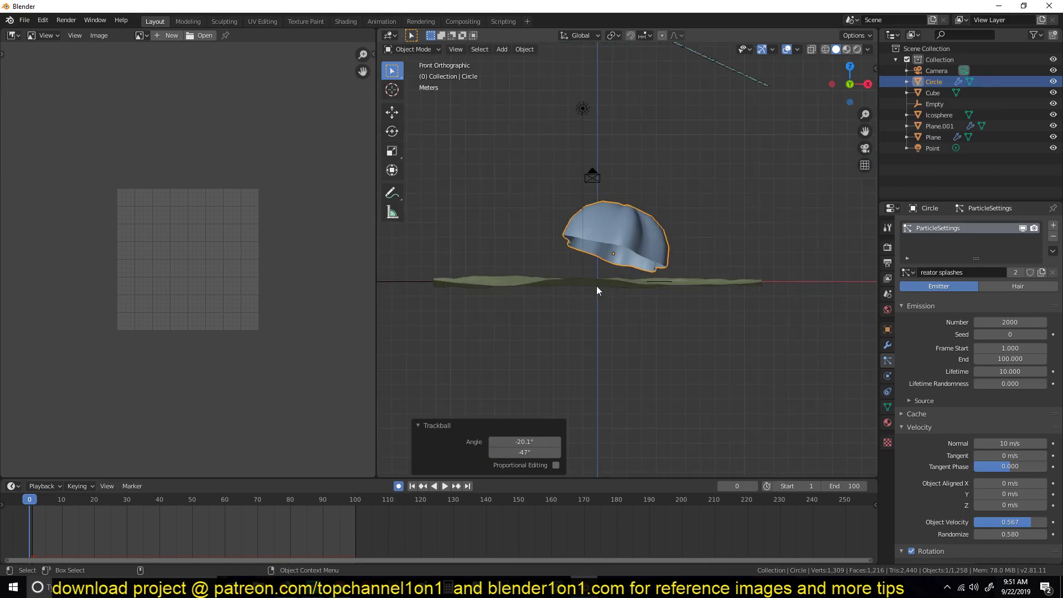
At frame 0, move the dome about -9.5 m along X and 1.06 m up, and scale it to about half size
{"action": "key", "text": "g"}
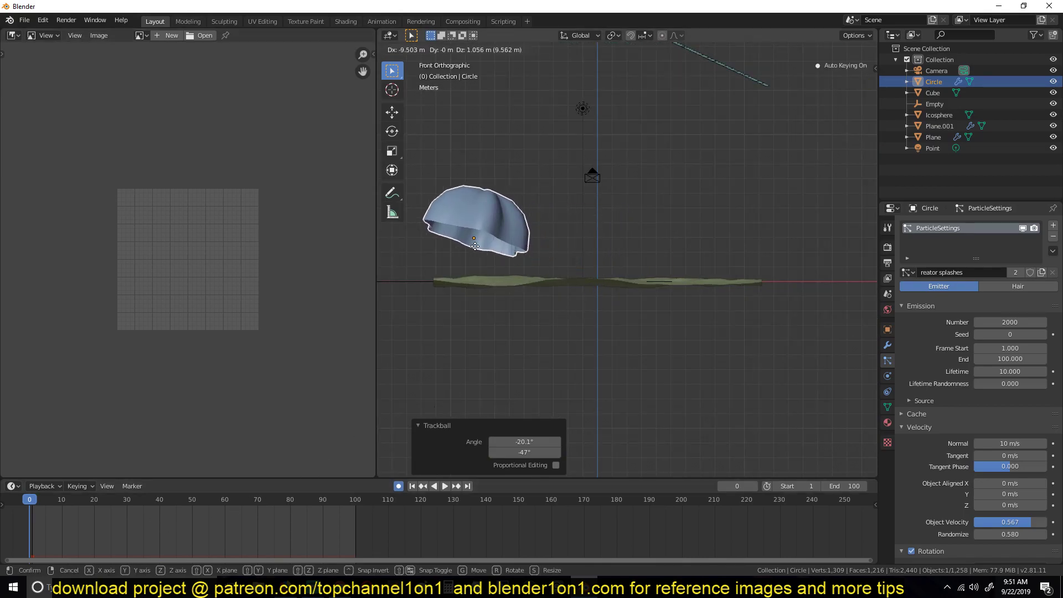
{"action": "left_click", "coordinate": [443, 293]}
{"action": "key", "text": "s"}
{"action": "left_click", "coordinate": [518, 269]}
At frame 26, keyframe the dome moved about 6.52 m along X and 0.19 m up
{"action": "right_click", "coordinate": [175, 514]}
{"action": "left_click", "coordinate": [175, 514]}
{"action": "key", "text": "space"}
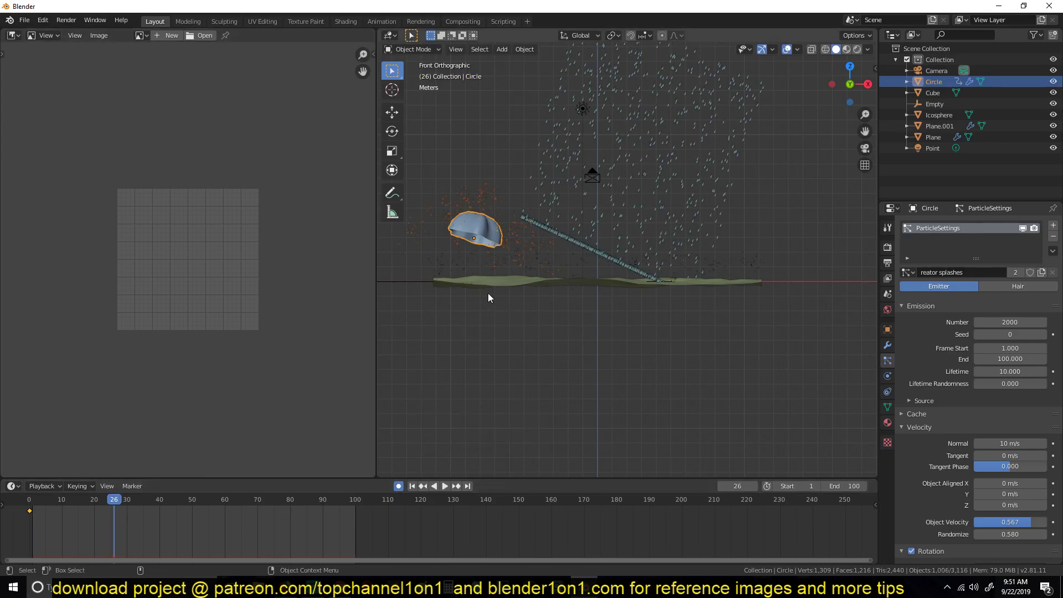
{"action": "key", "text": "g"}
{"action": "left_click", "coordinate": [597, 290]}
{"action": "key", "text": "i"}
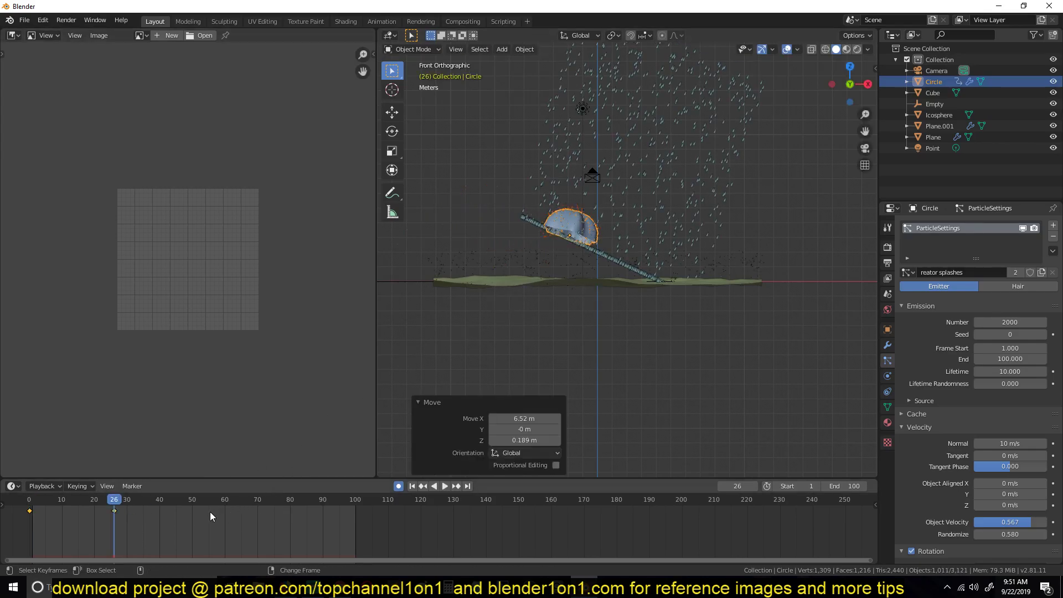
At frame 55, move the dome about 5.51 m along X and 0.49 m up, and trackball-rotate it
{"action": "left_click", "coordinate": [210, 517]}
{"action": "key", "text": "g"}
{"action": "left_click", "coordinate": [720, 305]}
{"action": "key", "text": "r"}
{"action": "key", "text": "r"}
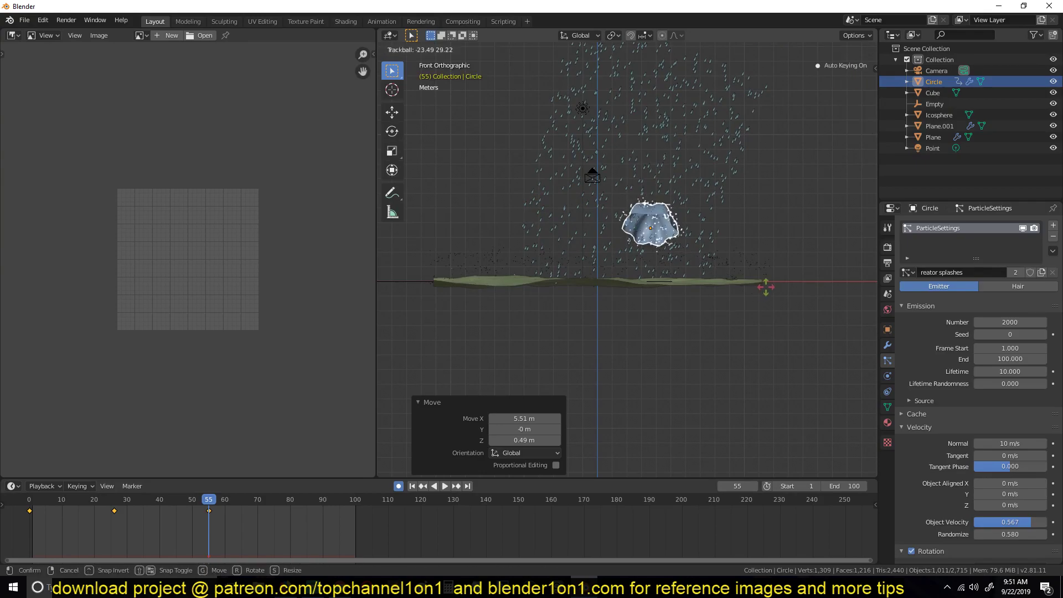
At frame 94, move the dome about 3.02 m along X and 0.11 m up, and play the animation from the start
{"action": "left_click", "coordinate": [335, 501]}
{"action": "key", "text": "g"}
{"action": "left_click", "coordinate": [657, 268]}
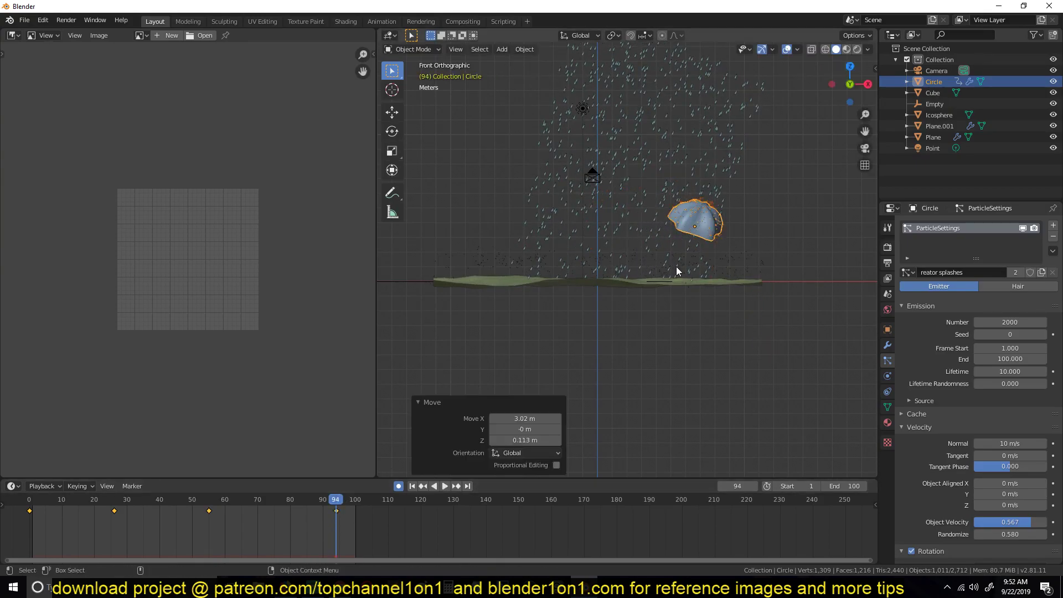
{"action": "left_click", "coordinate": [30, 512]}
{"action": "key", "text": "space"}
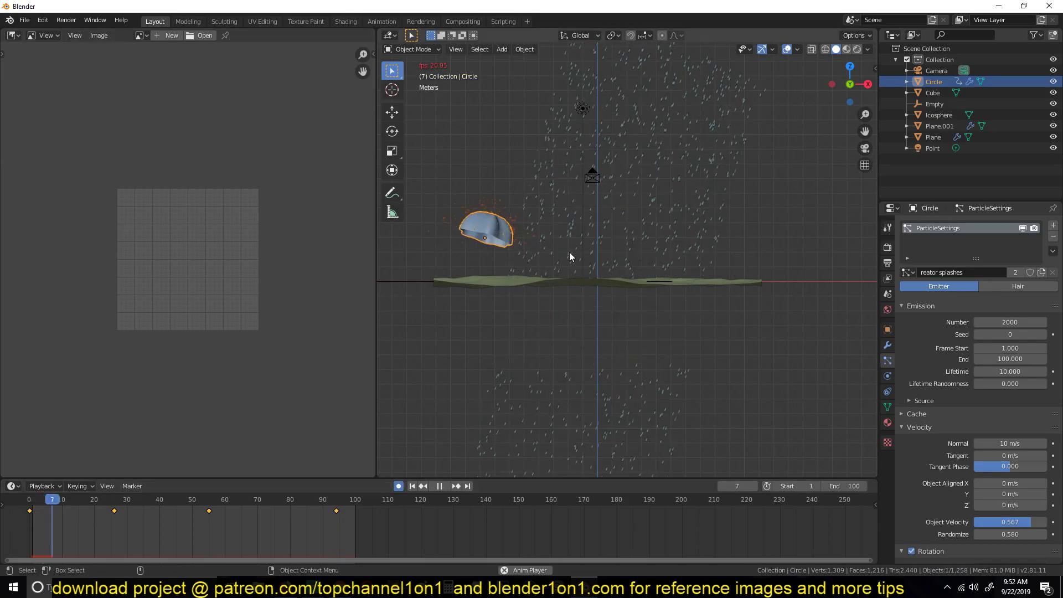
{"action": "left_click", "coordinate": [626, 275]}
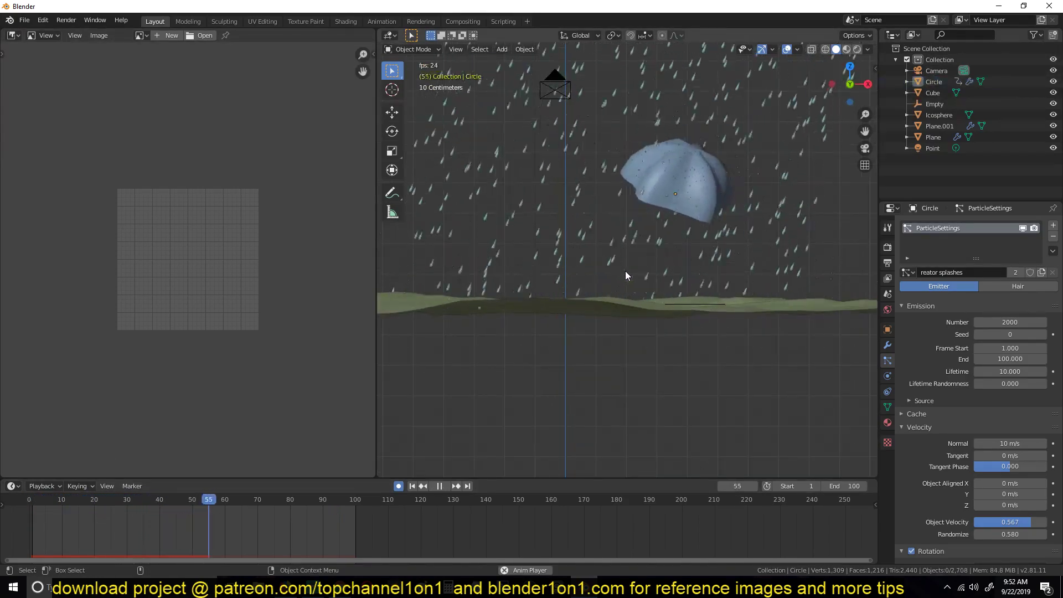
{"action": "mouse_move", "coordinate": [625, 270]}
{"action": "middle_mouse_down"}
{"action": "mouse_move", "coordinate": [686, 260]}
{"action": "mouse_move", "coordinate": [606, 270]}
{"action": "middle_mouse_up"}
{"action": "key", "text": "space"}
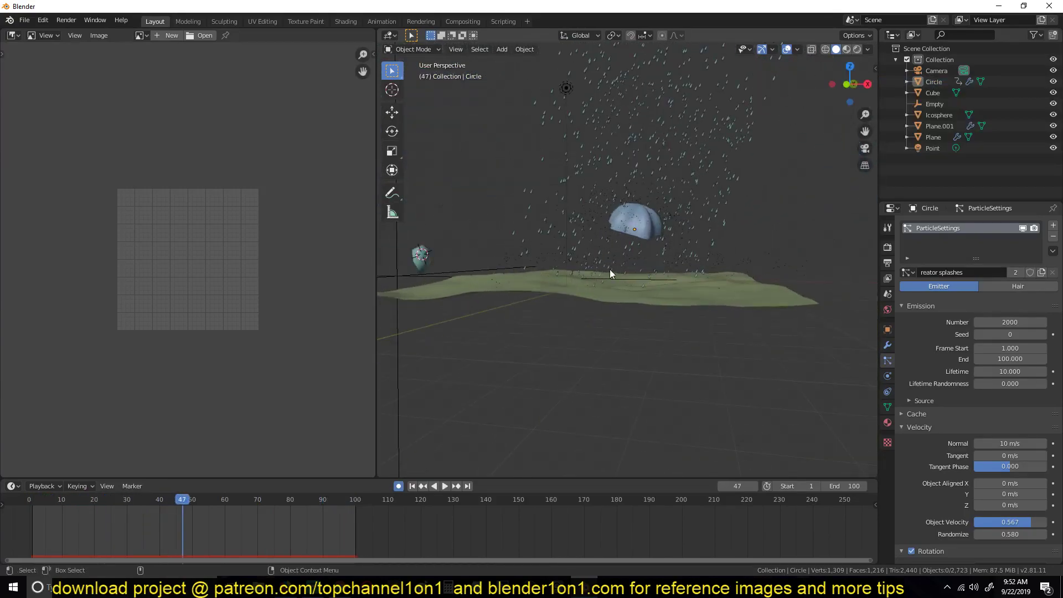
Turn off proportional editing and scale the dome's entire mesh up to about twice its size
{"action": "left_click", "coordinate": [639, 244]}
{"action": "key", "text": "Tab"}
{"action": "key", "text": "a"}
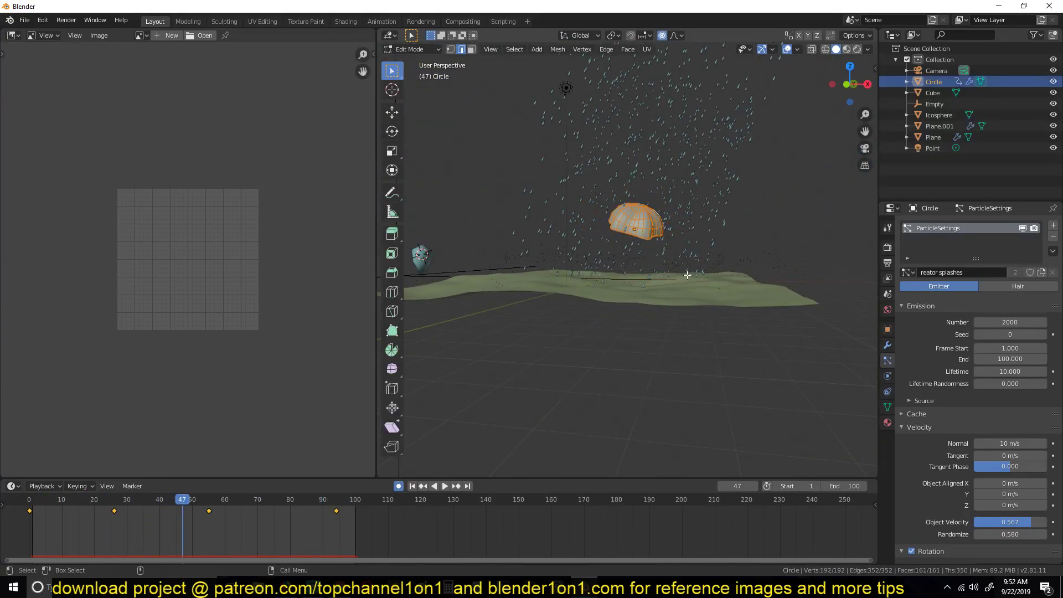
{"action": "key", "text": "o"}
{"action": "key", "text": "s"}
{"action": "left_click", "coordinate": [745, 308]}
{"action": "key", "text": "Tab"}
Replay the animation from several angles and examine how the rain and splashes follow the moving dome
{"action": "middle_click_drag", "start_coordinate": [691, 312], "coordinate": [760, 357]}
{"action": "left_click", "coordinate": [698, 306]}
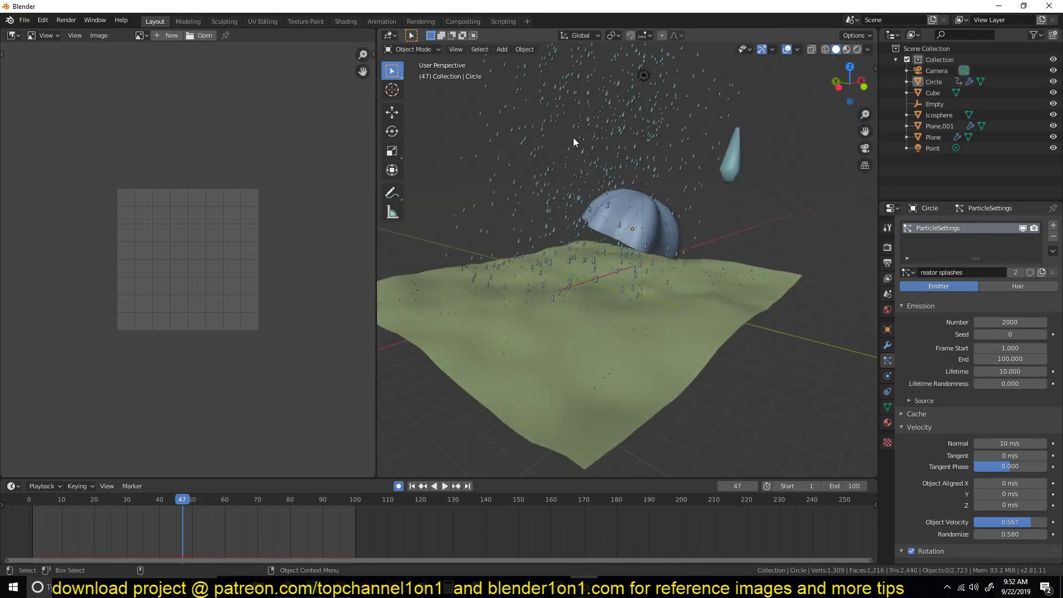
{"action": "left_click", "coordinate": [23, 517]}
{"action": "middle_click_drag", "start_coordinate": [614, 294], "coordinate": [569, 277]}
{"action": "key", "text": "space"}
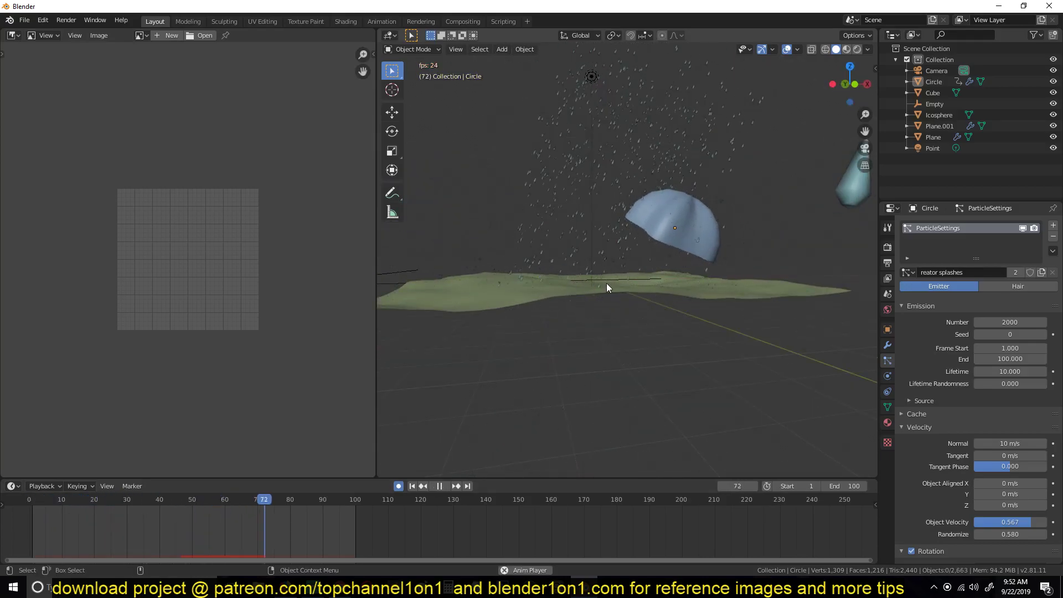
{"action": "key", "text": "space"}
{"action": "left_click", "coordinate": [704, 234]}
{"action": "middle_click_drag", "start_coordinate": [710, 298], "coordinate": [589, 360]}
{"action": "key", "text": "shift+Left"}
{"action": "key", "text": "space"}
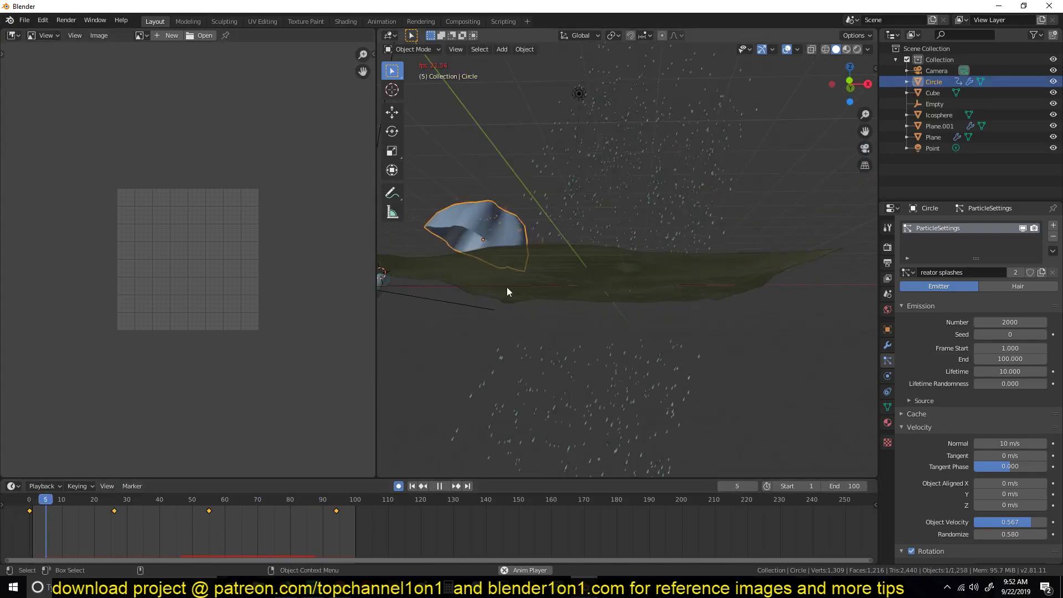
{"action": "middle_click_drag", "start_coordinate": [511, 296], "coordinate": [557, 300]}
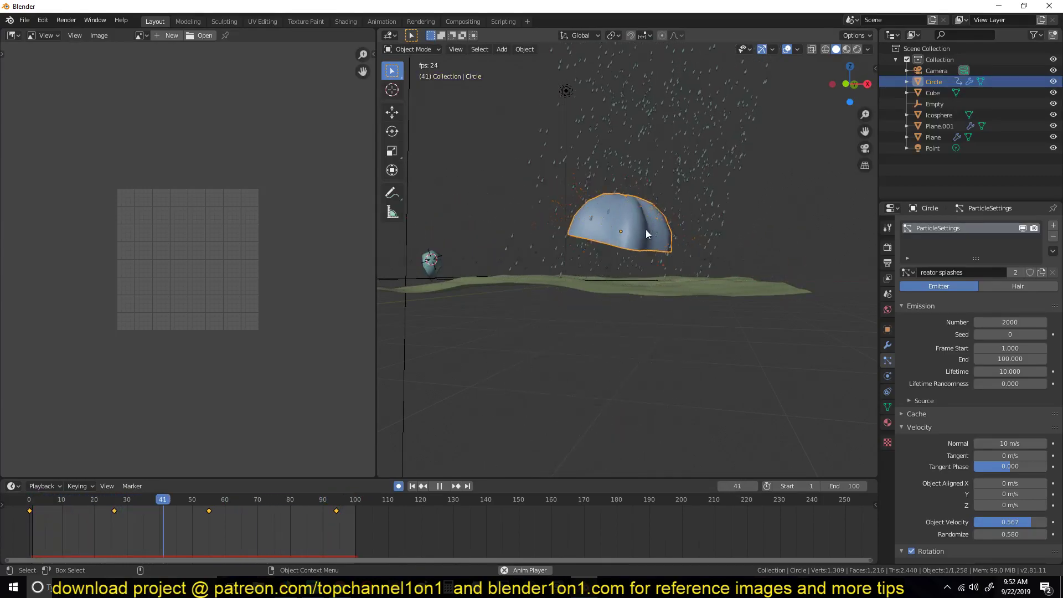
{"action": "key", "text": "space"}
Display the scene in Rendered viewport shading, with nothing selected and the whole rain setup in view
{"action": "left_click", "coordinate": [847, 48]}
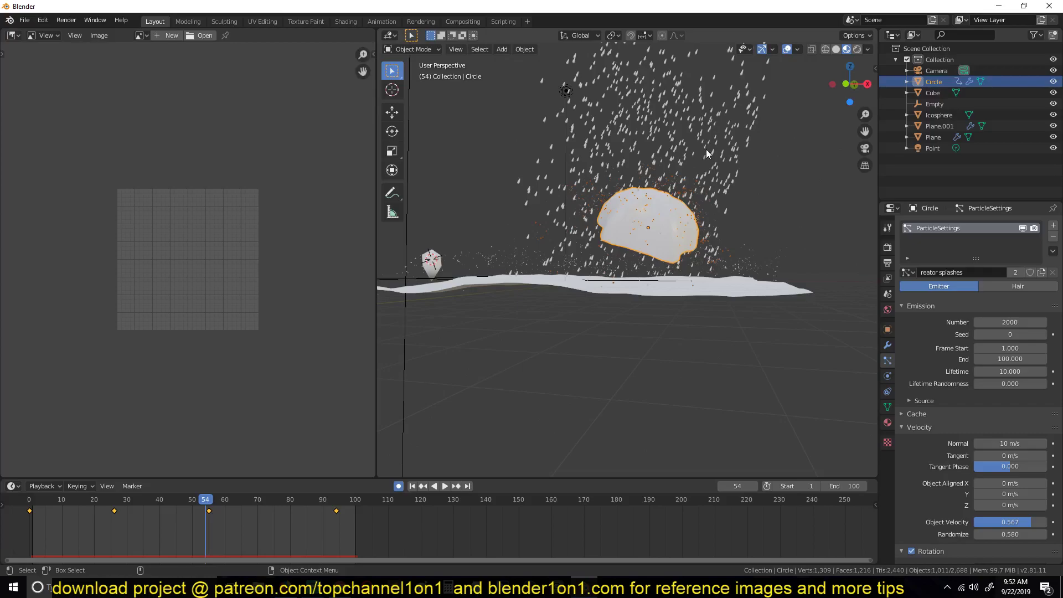
{"action": "middle_click_drag", "start_coordinate": [704, 148], "coordinate": [741, 148]}
{"action": "left_click", "coordinate": [857, 48]}
{"action": "mouse_move", "coordinate": [788, 105]}
{"action": "middle_mouse_down"}
{"action": "mouse_move", "coordinate": [713, 185]}
{"action": "mouse_move", "coordinate": [766, 172]}
{"action": "mouse_move", "coordinate": [736, 205]}
{"action": "mouse_move", "coordinate": [735, 185]}
{"action": "middle_mouse_up"}
{"action": "key", "text": "alt+a"}
{"action": "scroll", "coordinate": [735, 185], "scroll_direction": "down", "scroll_amount": 4}
{"action": "scroll", "coordinate": [499, 154], "scroll_direction": "down", "scroll_amount": 3}
{"action": "scroll", "coordinate": [543, 152], "scroll_direction": "up", "scroll_amount": 6}
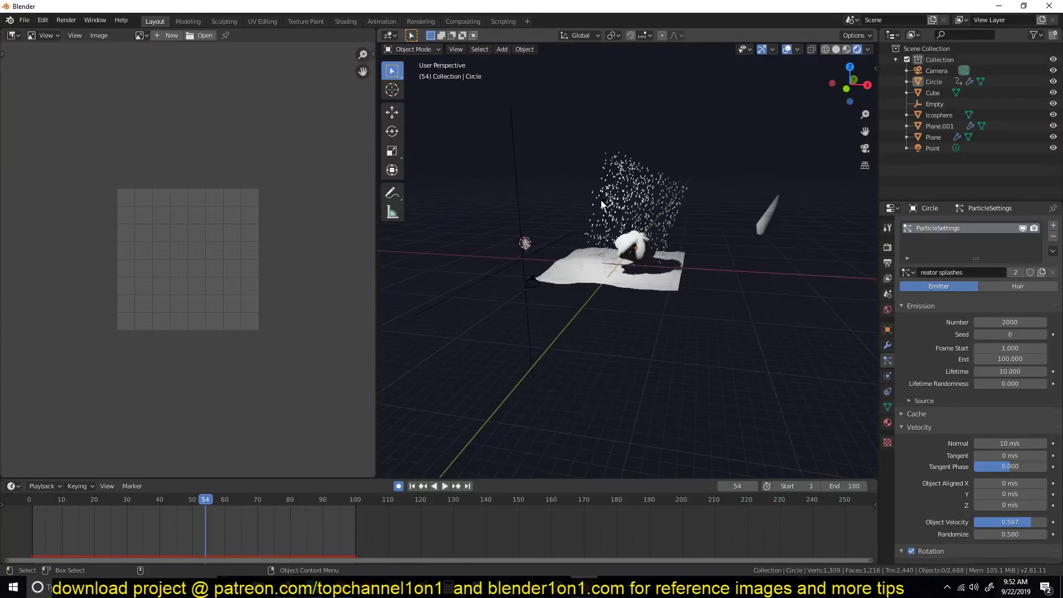
Set the point light's power to 1000 W and move the light up and away from the rain
{"action": "left_click", "coordinate": [584, 149]}
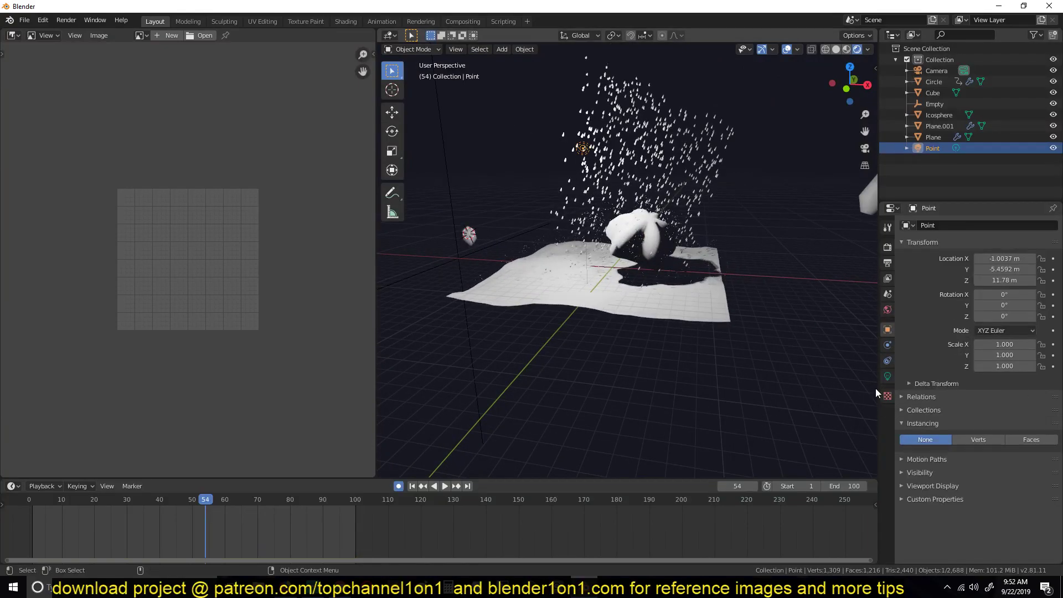
{"action": "left_click", "coordinate": [888, 376]}
{"action": "left_click", "coordinate": [1006, 289]}
{"action": "left_click", "coordinate": [989, 299]}
{"action": "type", "text": "1000"}
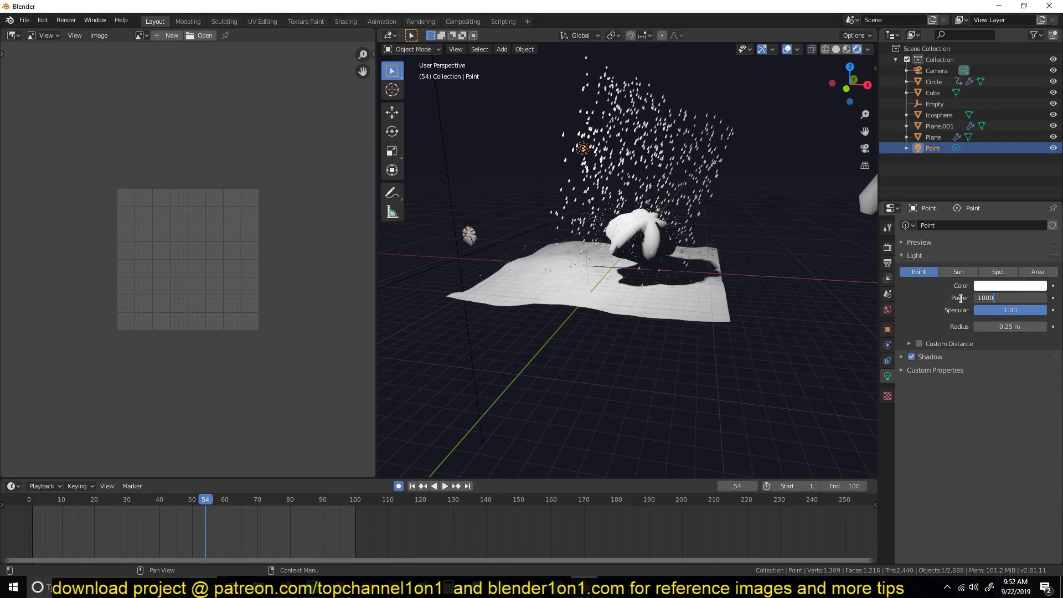
{"action": "key", "text": "Return"}
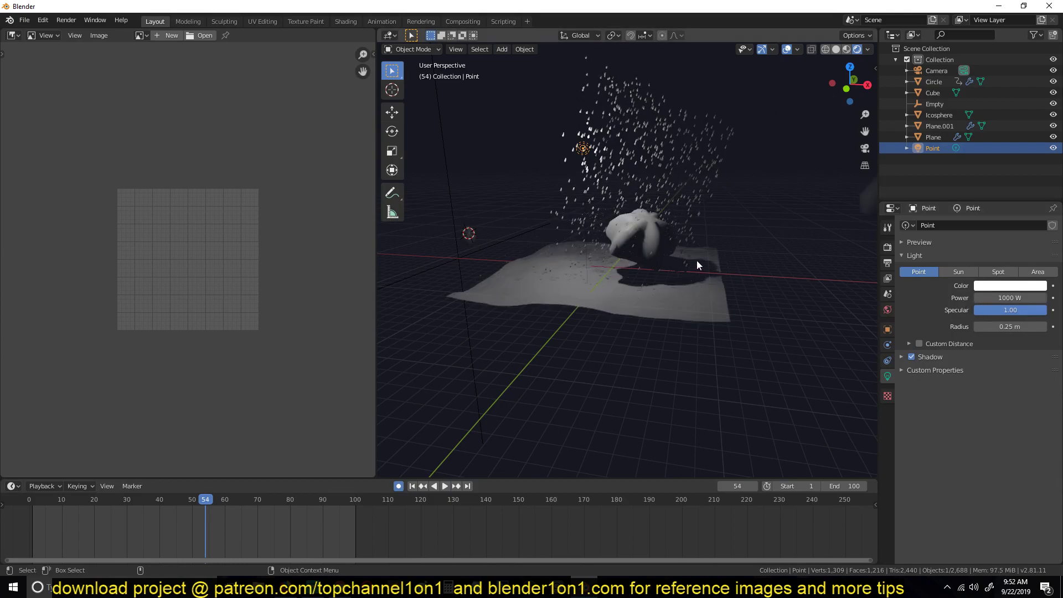
{"action": "key", "text": "g"}
{"action": "left_click", "coordinate": [626, 191]}
Give the rain emitter plane a new material with Transmission 1 and Alpha about 0.617
{"action": "left_click", "coordinate": [623, 129]}
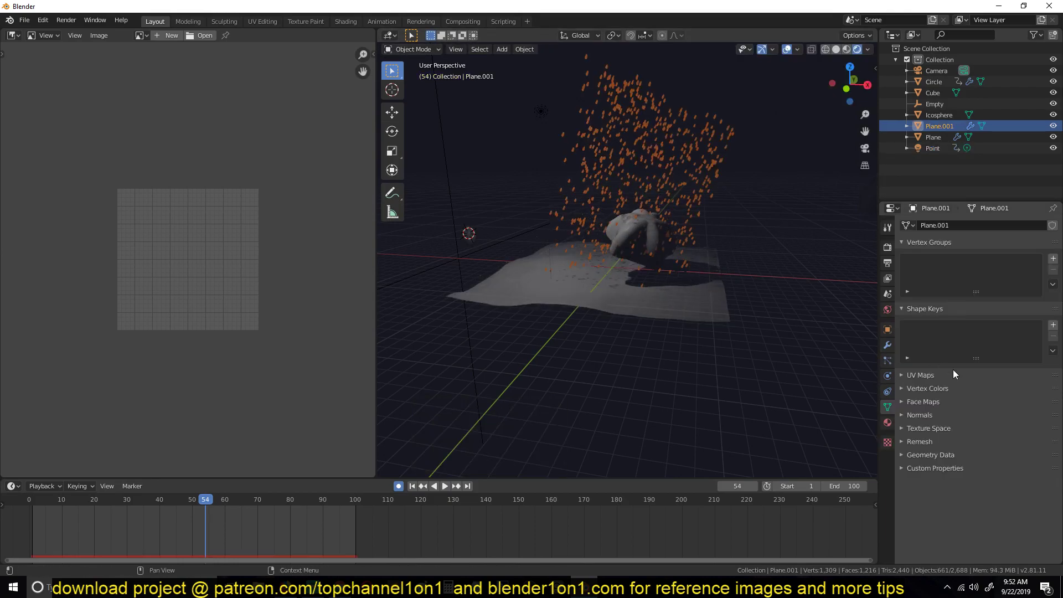
{"action": "left_click", "coordinate": [888, 423]}
{"action": "left_click", "coordinate": [975, 273]}
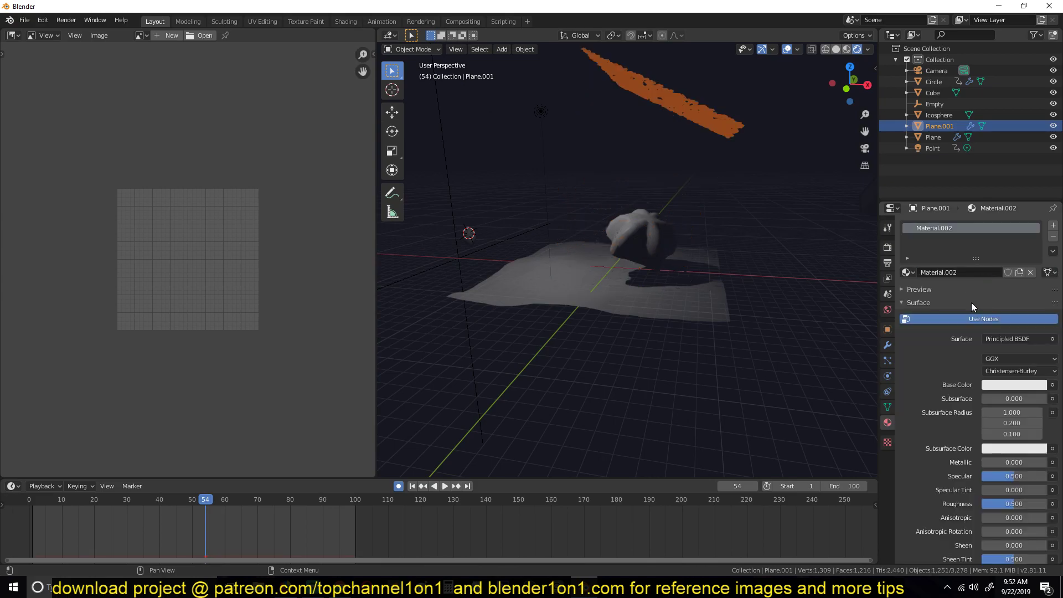
{"action": "scroll", "coordinate": [952, 438], "scroll_direction": "down", "scroll_amount": 12}
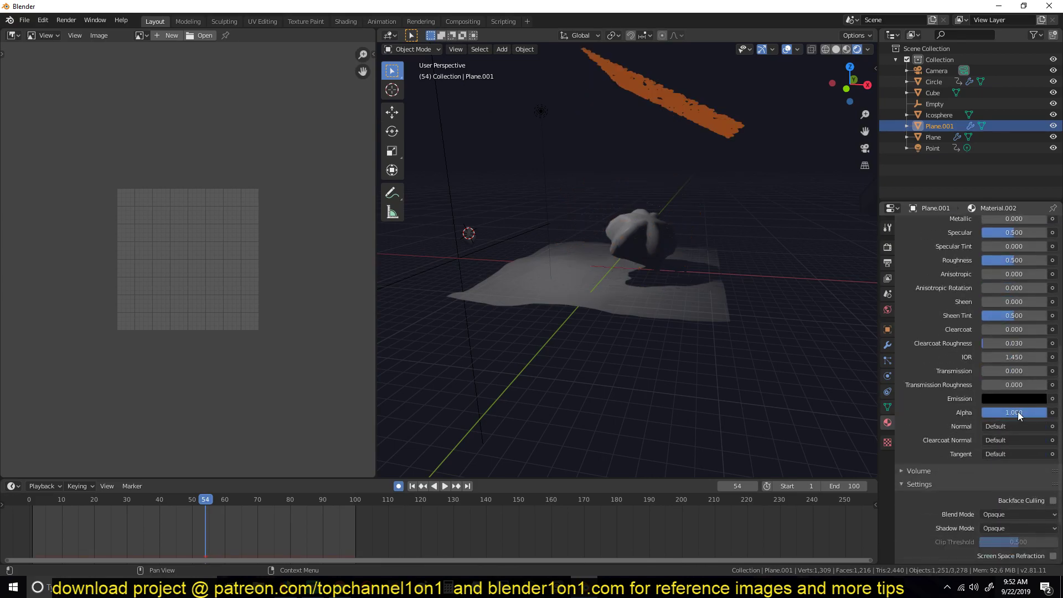
{"action": "left_click", "coordinate": [1007, 372]}
{"action": "type", "text": "1"}
{"action": "key", "text": "Return"}
{"action": "left_click_drag", "start_coordinate": [1040, 413], "coordinate": [1022, 412]}
Set the Blend Mode of the rain emitter's material to Alpha Blend
{"action": "scroll", "coordinate": [986, 404], "scroll_direction": "down", "scroll_amount": 3}
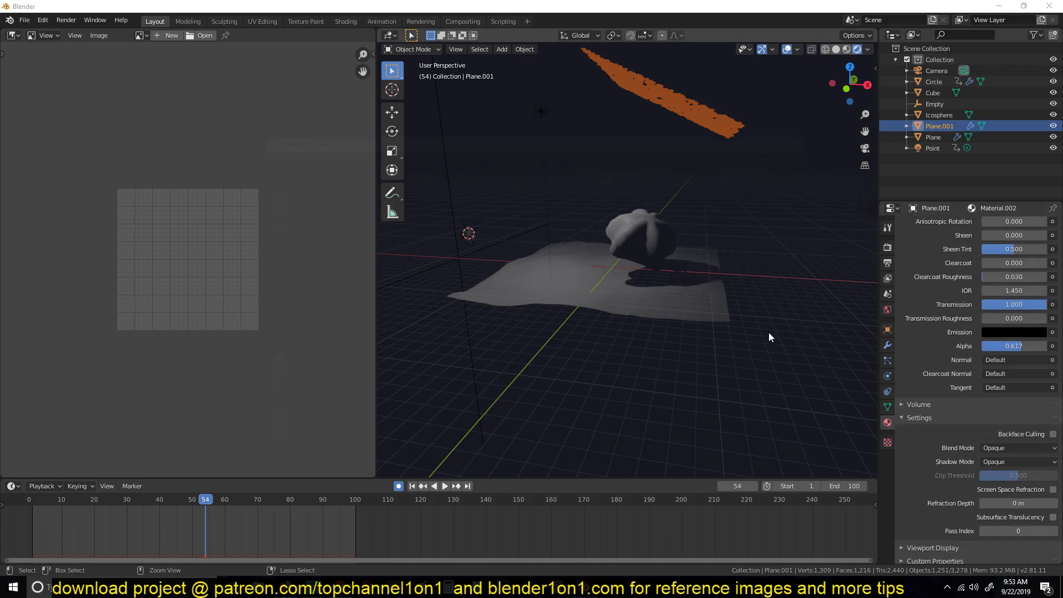
{"action": "key", "text": "ctrl+s"}
{"action": "left_click", "coordinate": [782, 466]}
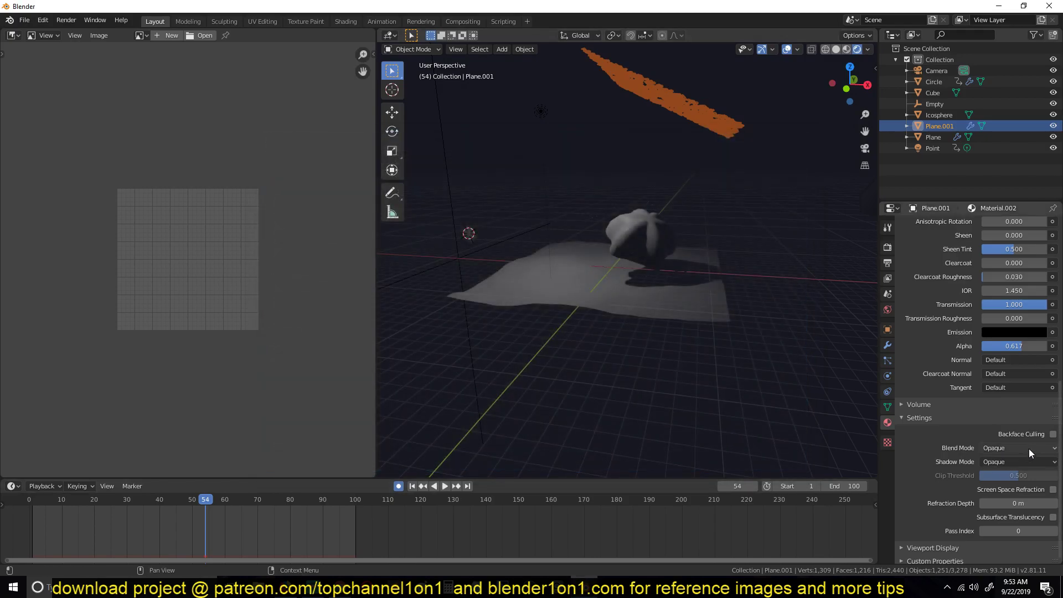
{"action": "left_click", "coordinate": [1029, 448]}
{"action": "left_click", "coordinate": [1008, 498]}
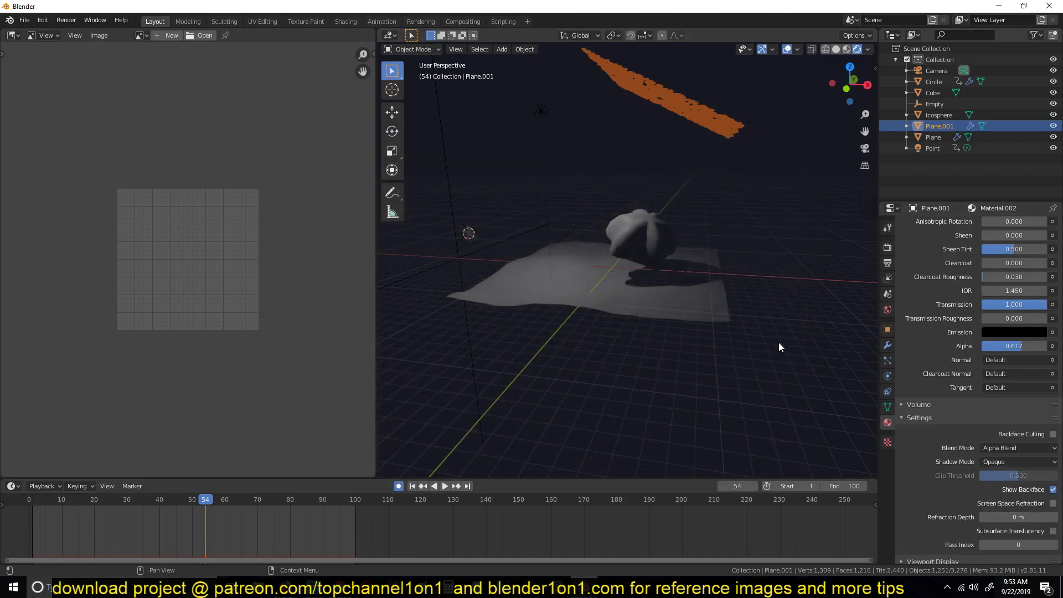
Create a new material for the dome and give it a blue base color
{"action": "scroll", "coordinate": [767, 245], "scroll_direction": "up", "scroll_amount": 5}
{"action": "left_click", "coordinate": [696, 190]}
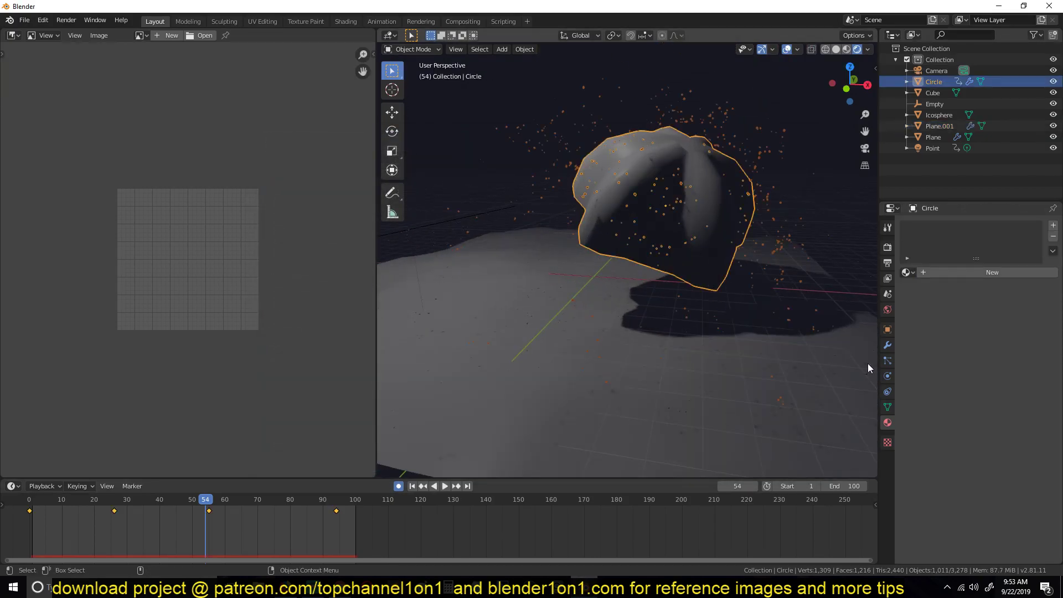
{"action": "left_click", "coordinate": [997, 272]}
{"action": "left_click", "coordinate": [1004, 385]}
{"action": "left_click_drag", "start_coordinate": [1008, 254], "coordinate": [1000, 249]}
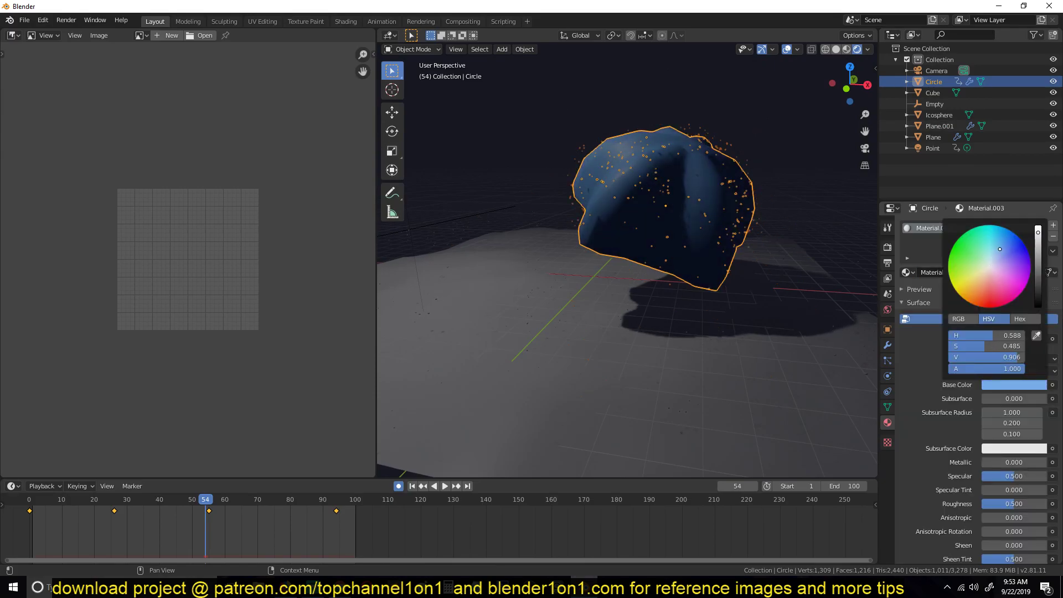
Create a new material for the ground plane and darken its base color to near black
{"action": "left_click", "coordinate": [583, 310]}
{"action": "left_click", "coordinate": [1020, 271]}
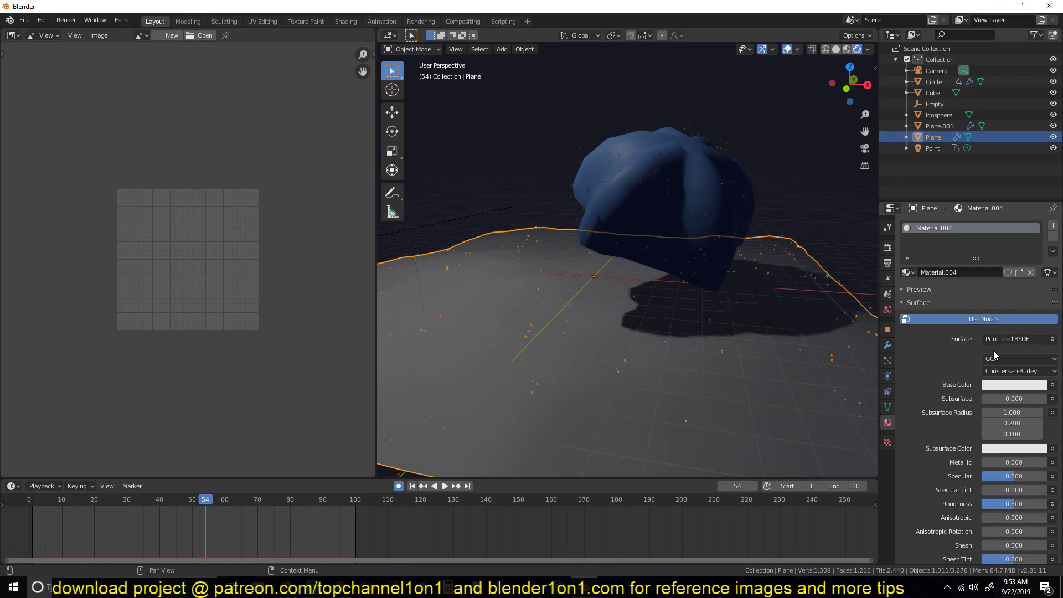
{"action": "left_click", "coordinate": [1014, 384]}
{"action": "left_click_drag", "start_coordinate": [1039, 264], "coordinate": [1039, 278]}
{"action": "key", "text": "alt+a"}
Assign the rain emitter's transparent Material.002 to the original raindrop object
{"action": "middle_click_drag", "start_coordinate": [662, 187], "coordinate": [739, 231]}
{"action": "scroll", "coordinate": [672, 181], "scroll_direction": "down", "scroll_amount": 1}
{"action": "left_click", "coordinate": [741, 232]}
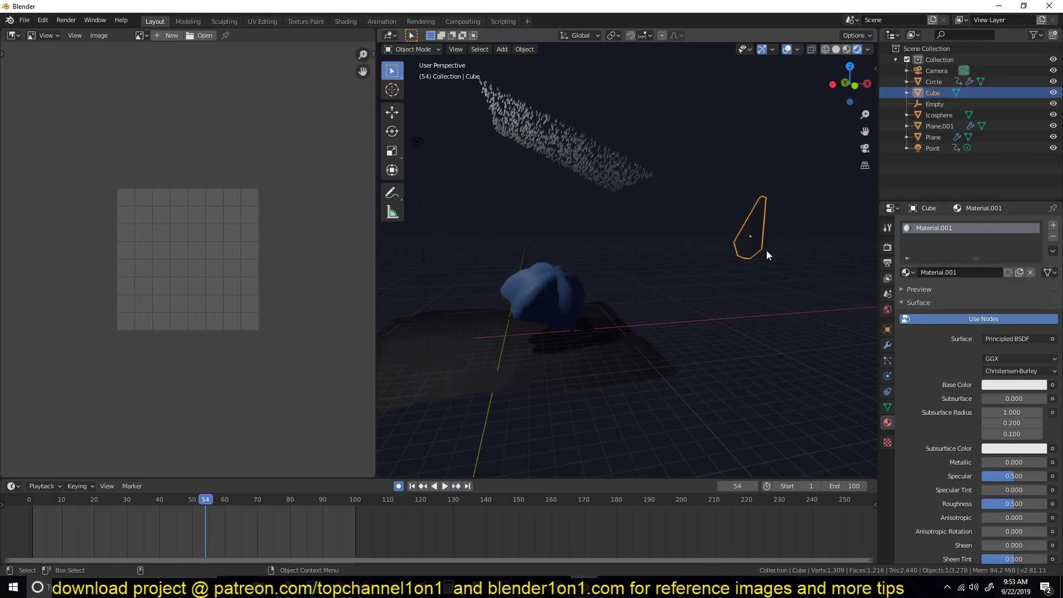
{"action": "left_click", "coordinate": [906, 272]}
{"action": "left_click", "coordinate": [911, 310]}
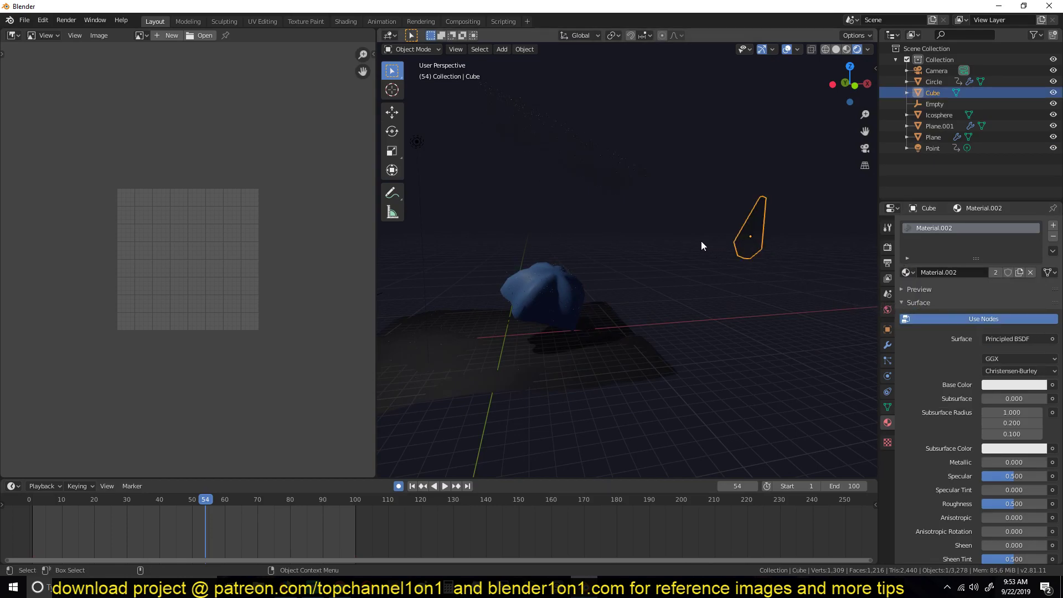
Play the rendered animation and examine the transparent rain and the splashes on the dome up close
{"action": "left_click", "coordinate": [587, 223]}
{"action": "middle_click_drag", "start_coordinate": [587, 222], "coordinate": [637, 211]}
{"action": "key", "text": "space"}
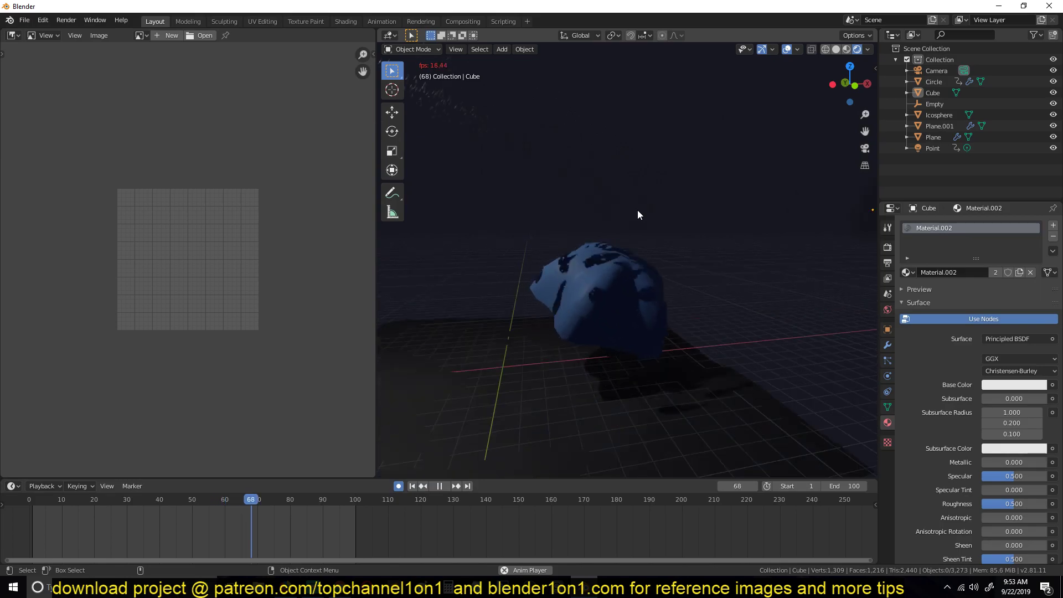
{"action": "scroll", "coordinate": [703, 218], "scroll_direction": "down", "scroll_amount": 4}
{"action": "key", "text": "space"}
{"action": "middle_click_drag", "start_coordinate": [702, 219], "coordinate": [721, 195]}
{"action": "scroll", "coordinate": [701, 207], "scroll_direction": "up", "scroll_amount": 5}
{"action": "key", "text": "space"}
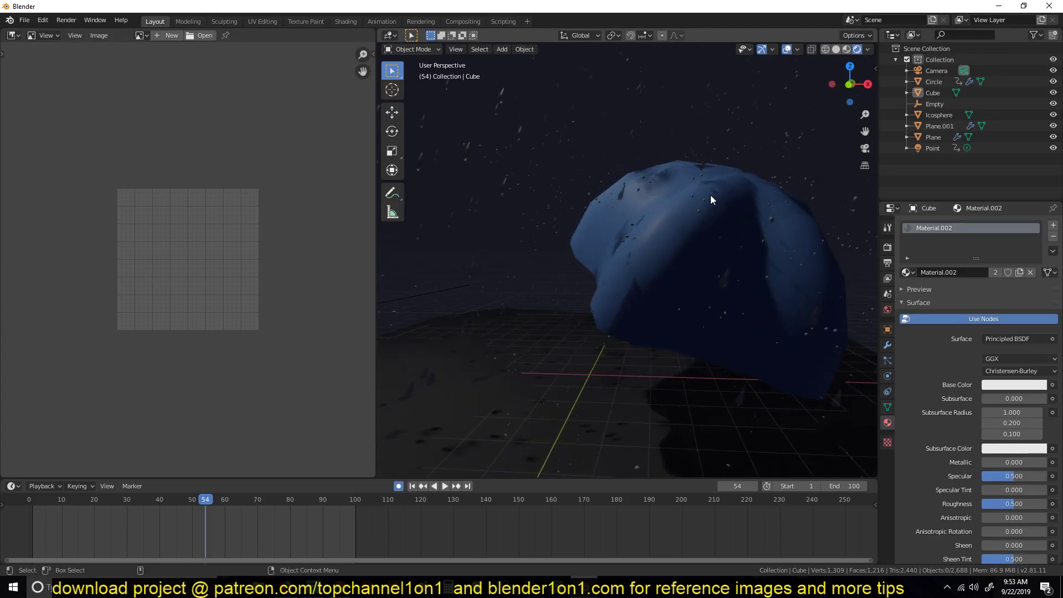